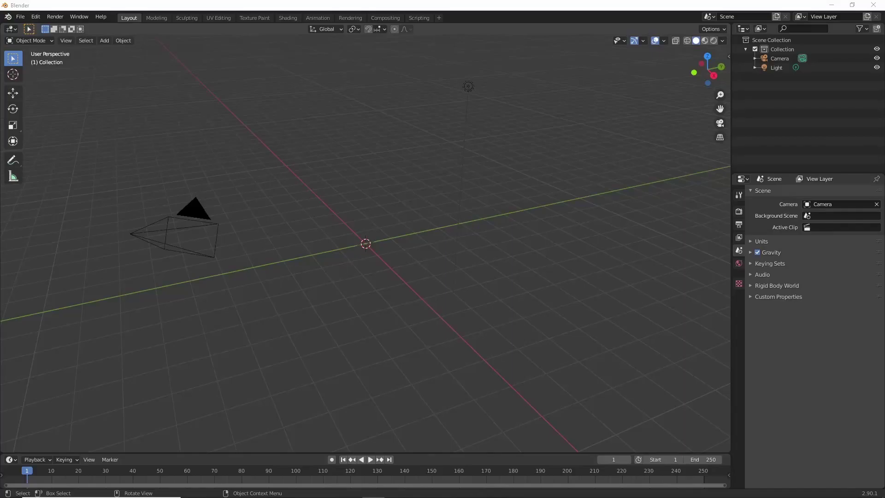
# Step: Add a cylinder with 0.15 m radius and a shallow depth, forming a flat disc
pyautogui.hotkey('shift', 'a')
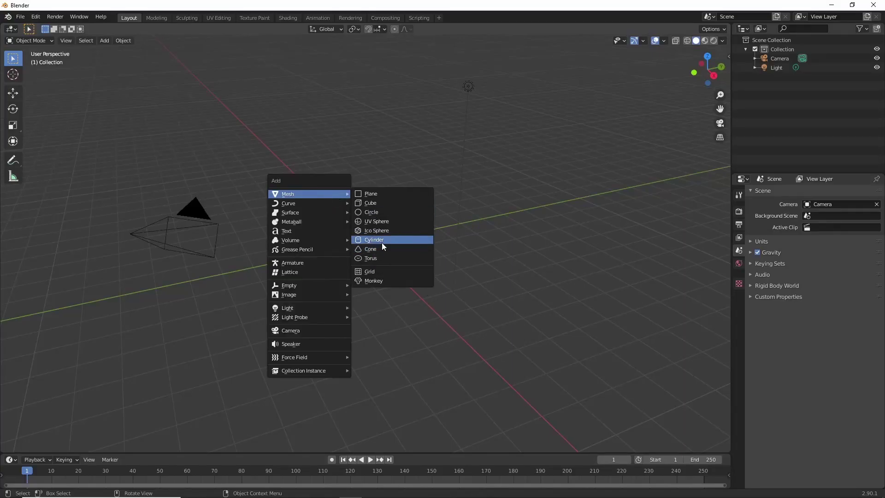
pyautogui.click(381, 239)
pyautogui.click(66, 445)
pyautogui.write('15')
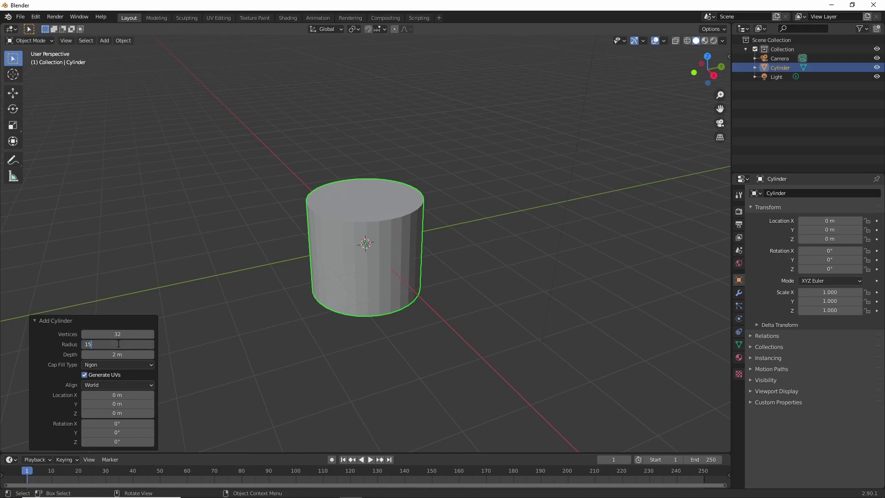
pyautogui.press('Return')
pyautogui.moveTo(117, 353); pyautogui.dragTo(99, 354)
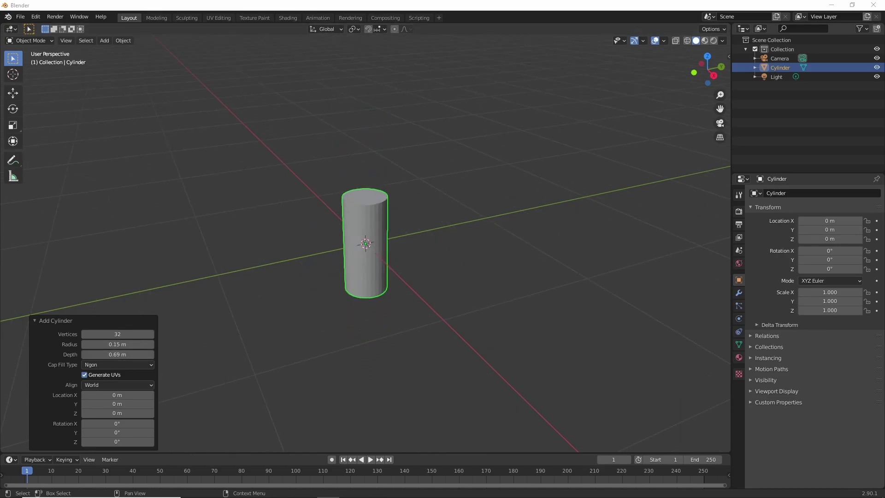
pyautogui.write('0.1')
pyautogui.press('Return')
pyautogui.moveTo(369, 230); pyautogui.dragTo(396, 208, button='middle')
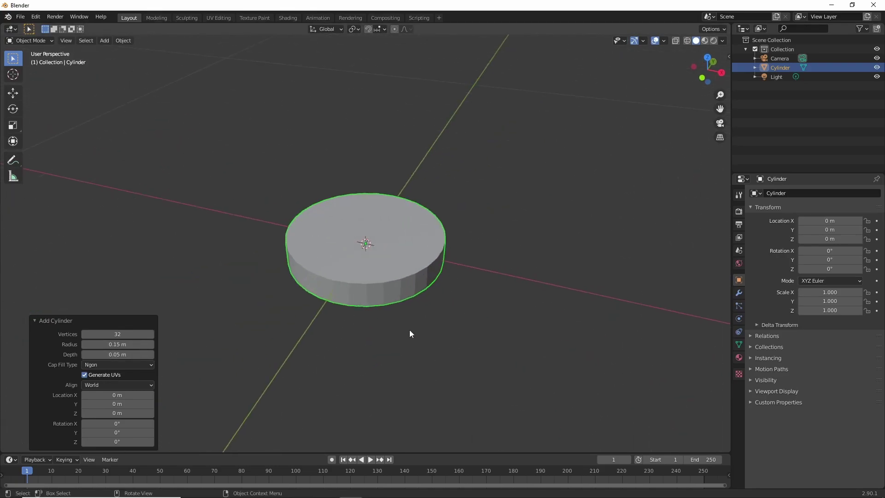
pyautogui.scroll(5, 396, 207)
# Step: Extrude the disc's top face in place and scale it into a small inset centre face
pyautogui.click(38, 61)
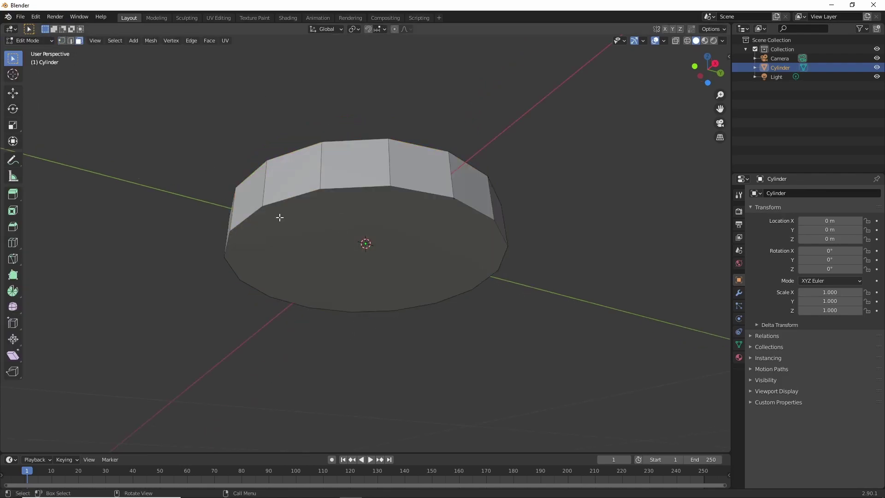
pyautogui.moveTo(278, 217); pyautogui.dragTo(476, 301, button='middle')
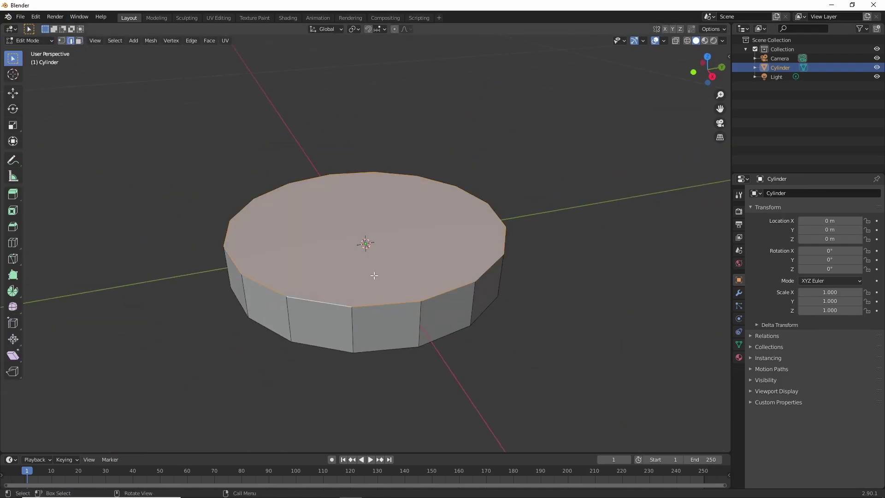
pyautogui.hotkey('alt', 'a')
pyautogui.moveTo(373, 275); pyautogui.dragTo(378, 307, button='middle')
pyautogui.rightClick(362, 103)
pyautogui.click(79, 40)
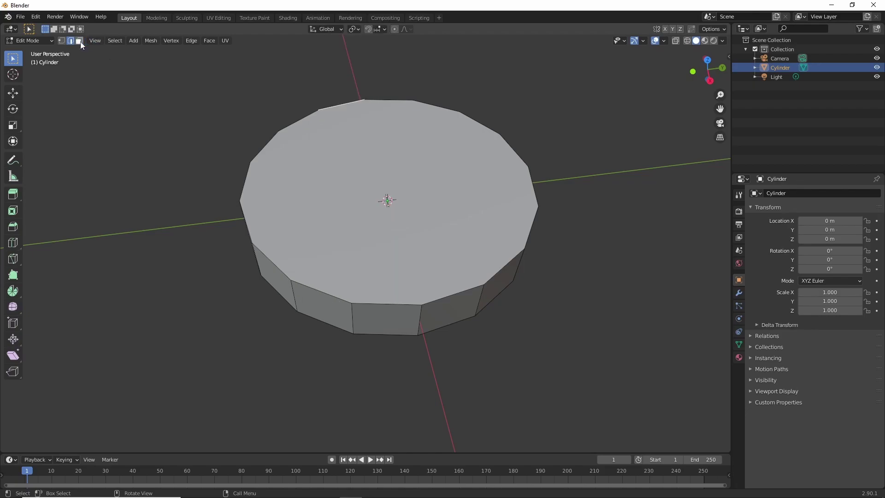
pyautogui.click(387, 184)
pyautogui.press('e')
pyautogui.press('Escape')
pyautogui.press('s')
pyautogui.click(391, 190)
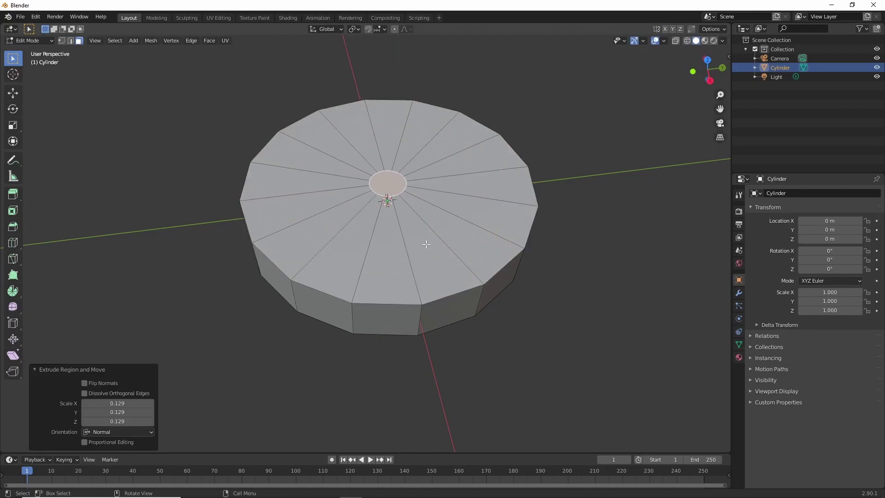
# Step: Nudge the small centre face slightly along X and return to Object Mode
pyautogui.click(13, 92)
pyautogui.moveTo(405, 184); pyautogui.dragTo(408, 184)
pyautogui.moveTo(414, 231); pyautogui.dragTo(492, 381, button='middle')
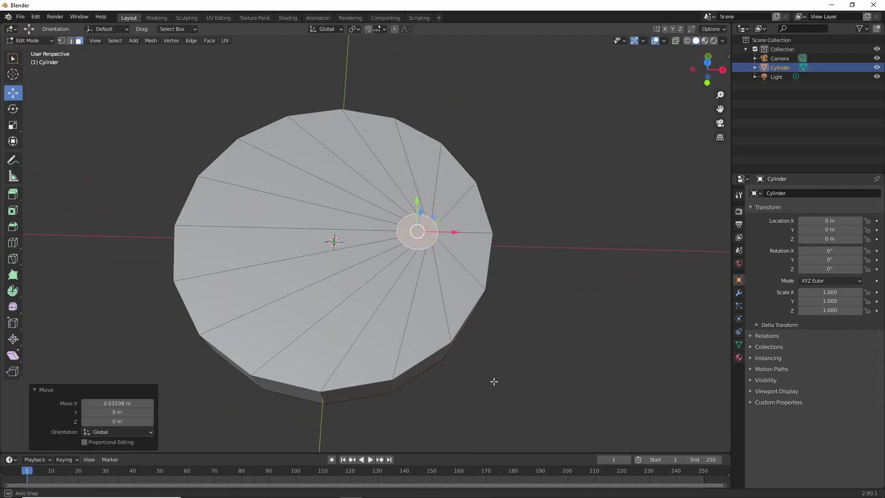
pyautogui.moveTo(332, 243); pyautogui.dragTo(291, 265, button='middle')
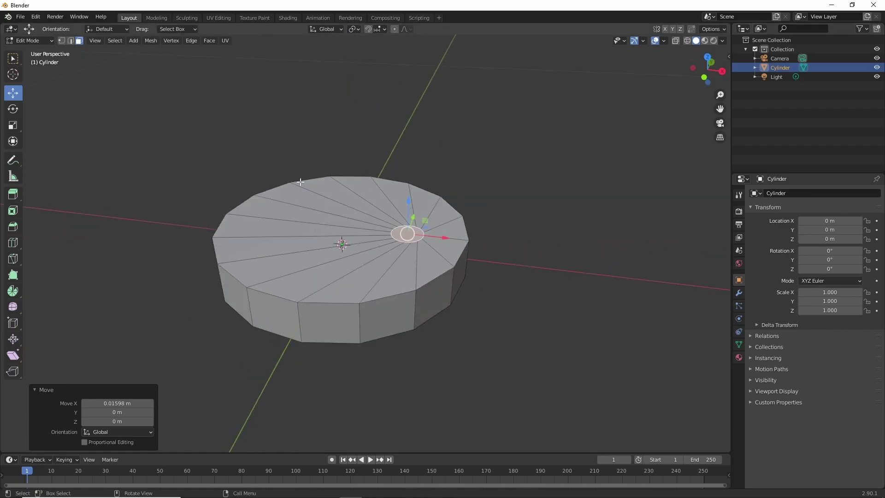
pyautogui.press('Tab')
# Step: Bevel the disc's top rim edge loop in edge select mode
pyautogui.click(31, 61)
pyautogui.press('2')
pyautogui.keyDown('alt'); pyautogui.click(271, 295); pyautogui.keyUp('alt')
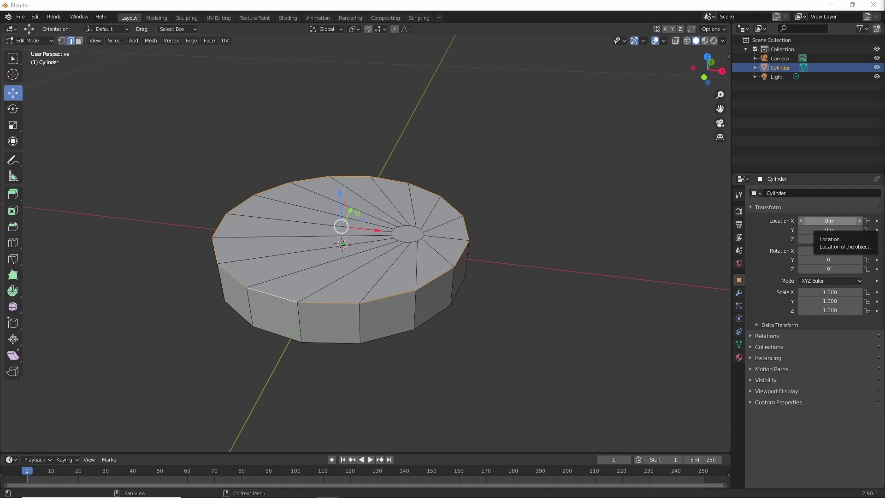
pyautogui.click(395, 298)
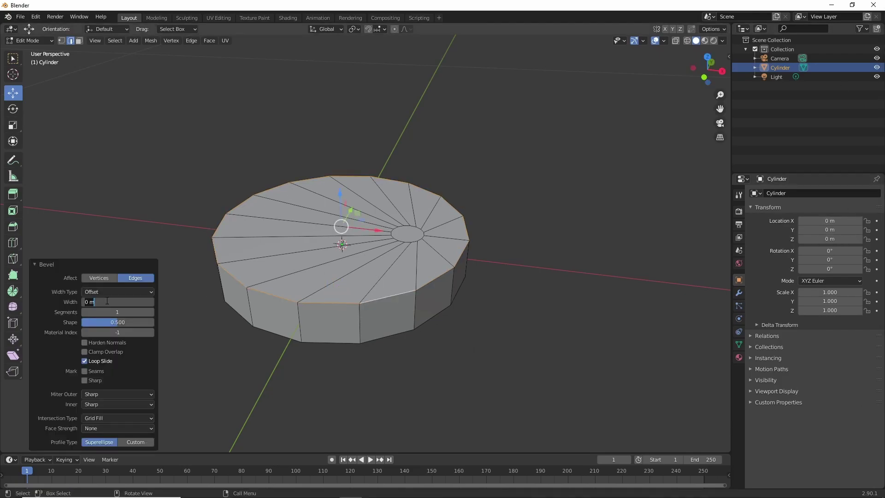
pyautogui.moveTo(322, 322); pyautogui.dragTo(363, 339, button='middle')
pyautogui.press('Tab')
pyautogui.press('Tab')
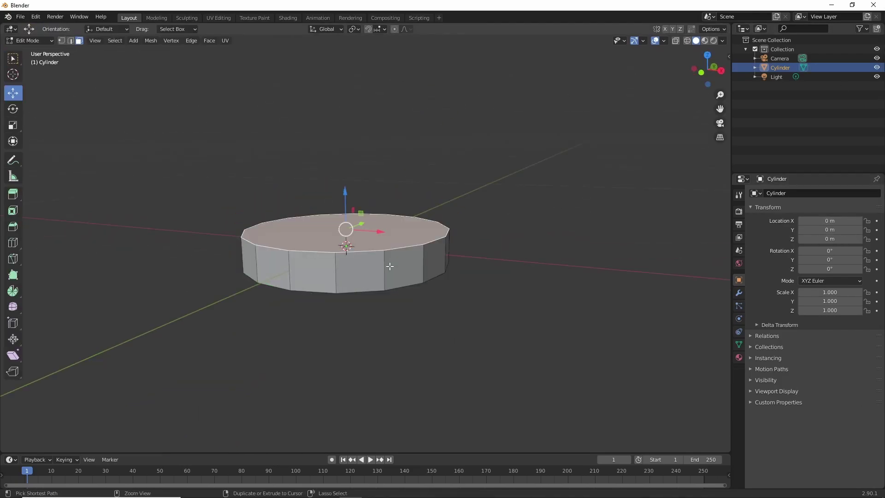
# Step: Extrude the top face again and scale it into a tiny inner face
pyautogui.press('e')
pyautogui.rightClick(364, 255)
pyautogui.moveTo(402, 281)
pyautogui.mouseDown(button='middle')
pyautogui.moveTo(364, 254)
pyautogui.moveTo(337, 280)
pyautogui.mouseUp(button='middle')
pyautogui.press('s')
pyautogui.click(345, 232)
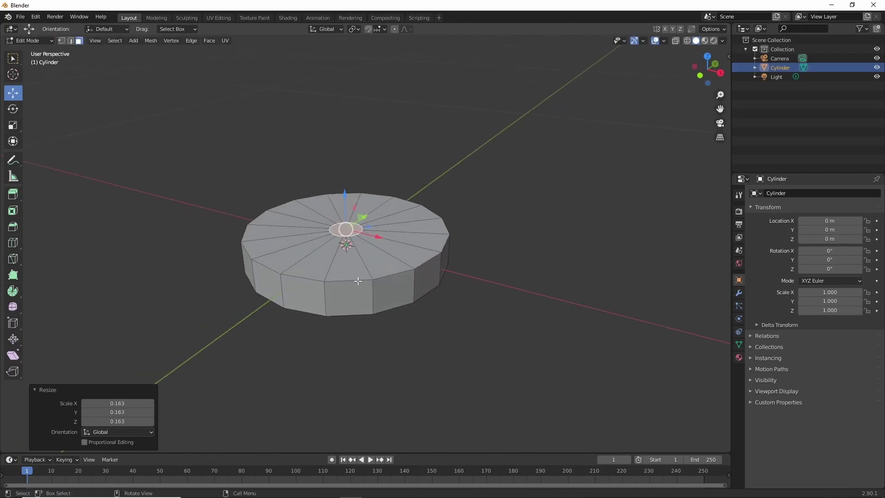
# Step: Bevel the top rim once more and confirm the pending transform
pyautogui.click(382, 272)
pyautogui.moveTo(414, 345); pyautogui.dragTo(415, 294, button='middle')
pyautogui.rightClick(387, 184)
pyautogui.moveTo(387, 184); pyautogui.dragTo(382, 370, button='middle')
pyautogui.click(308, 368)
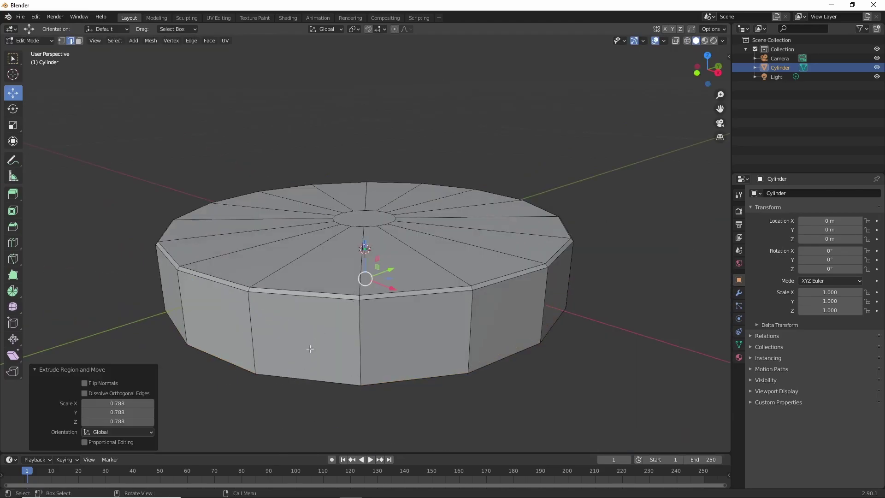
# Step: Bevel the disc's bottom rim edges with Ctrl+B and return to Object Mode
pyautogui.moveTo(310, 349)
pyautogui.mouseDown(button='middle')
pyautogui.moveTo(310, 233)
pyautogui.moveTo(299, 316)
pyautogui.mouseUp(button='middle')
pyautogui.hotkey('ctrl', 'b')
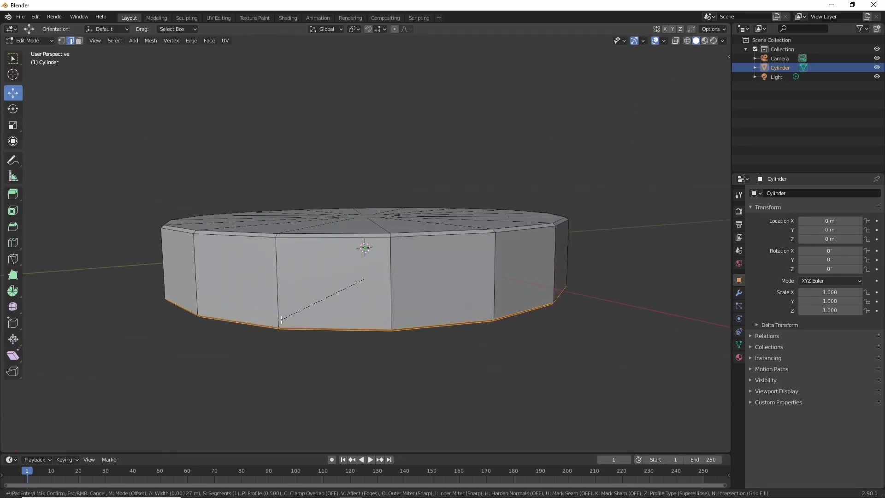
pyautogui.click(365, 247)
pyautogui.moveTo(365, 247); pyautogui.dragTo(366, 276, button='middle')
pyautogui.press('Tab')
# Step: Shade the disc smooth and add a Subdivision Surface modifier
pyautogui.rightClick(318, 194)
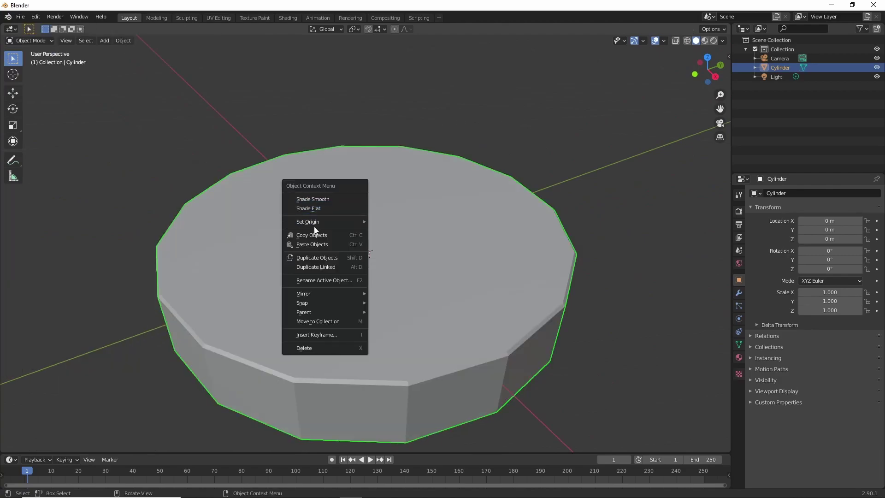
pyautogui.click(314, 226)
pyautogui.moveTo(314, 226)
pyautogui.mouseDown(button='middle')
pyautogui.moveTo(433, 279)
pyautogui.moveTo(432, 240)
pyautogui.mouseUp(button='middle')
pyautogui.click(739, 293)
pyautogui.click(767, 192)
pyautogui.click(692, 339)
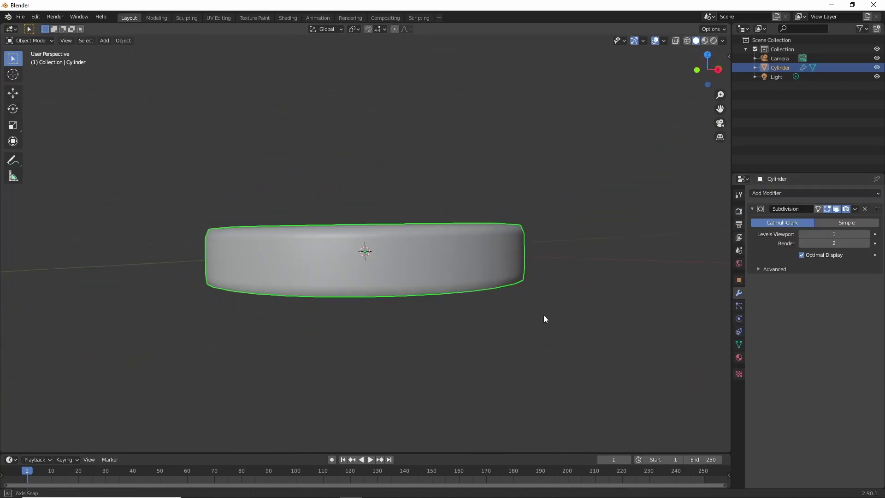
pyautogui.moveTo(541, 330); pyautogui.dragTo(454, 362, button='middle')
# Step: In Edit Mode, add another Subdivision modifier with viewport level 1
pyautogui.click(30, 41)
pyautogui.click(28, 58)
pyautogui.moveTo(387, 285); pyautogui.dragTo(387, 316, button='middle')
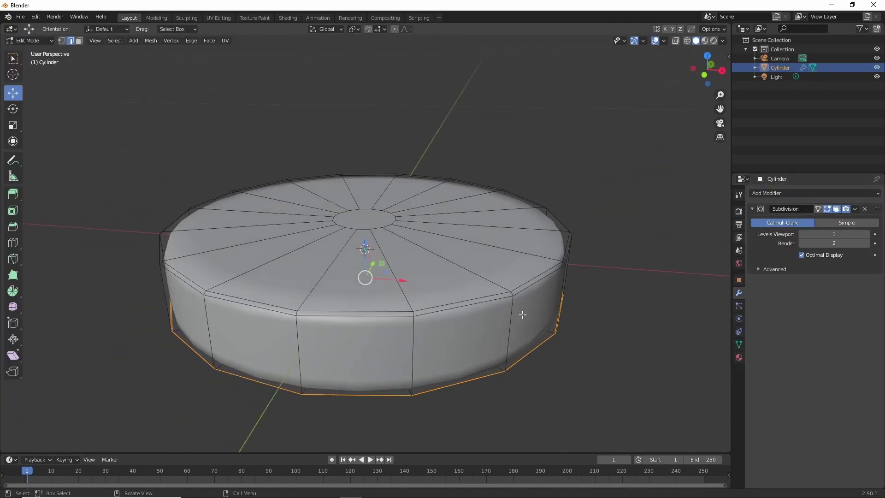
pyautogui.click(767, 193)
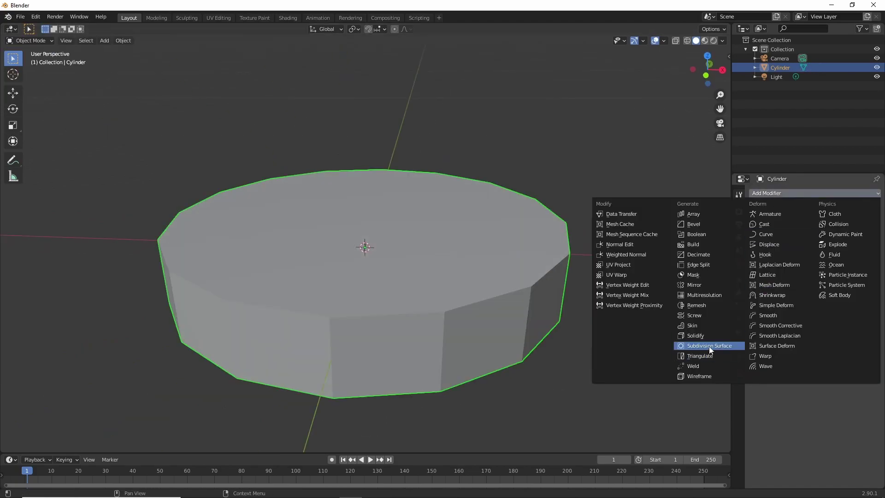
pyautogui.click(686, 341)
pyautogui.click(803, 234)
pyautogui.click(28, 40)
pyautogui.click(30, 61)
pyautogui.click(866, 234)
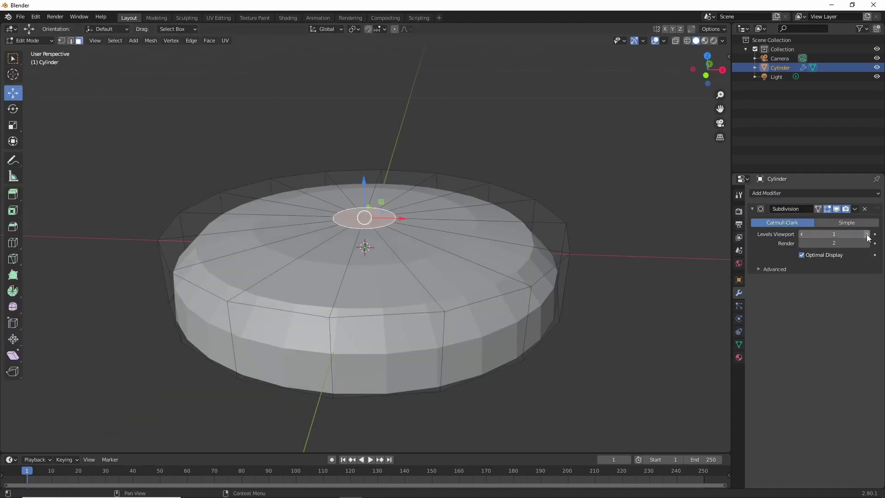
# Step: Bevel the top outer edge loop with 0.002 m width and 2 segments
pyautogui.press('2')
pyautogui.keyDown('alt'); pyautogui.click(392, 314); pyautogui.keyUp('alt')
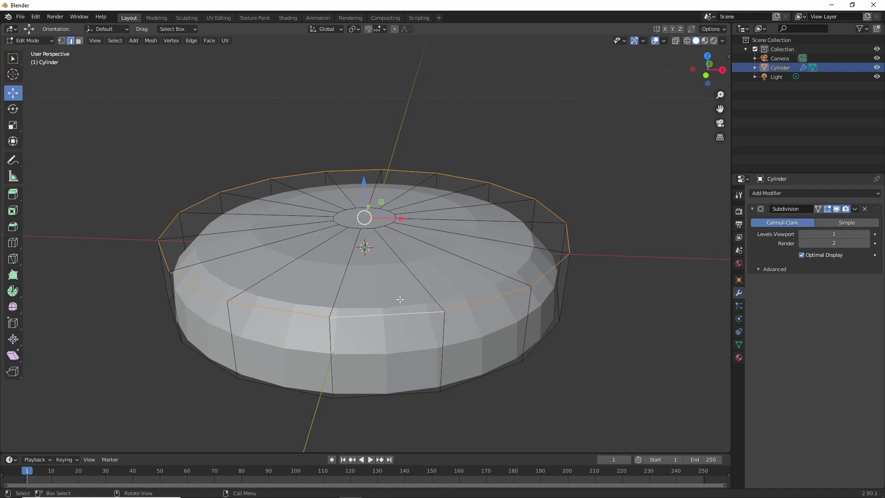
pyautogui.hotkey('ctrl', 'b')
pyautogui.click(399, 300)
pyautogui.moveTo(117, 302); pyautogui.dragTo(101, 302)
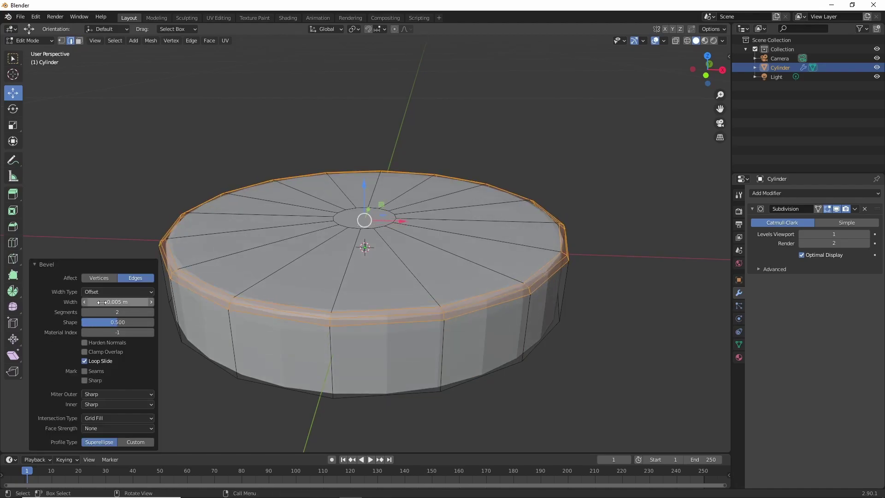
pyautogui.moveTo(323, 295); pyautogui.dragTo(528, 286, button='middle')
pyautogui.press('BackSpace')
pyautogui.write('2')
pyautogui.press('Return')
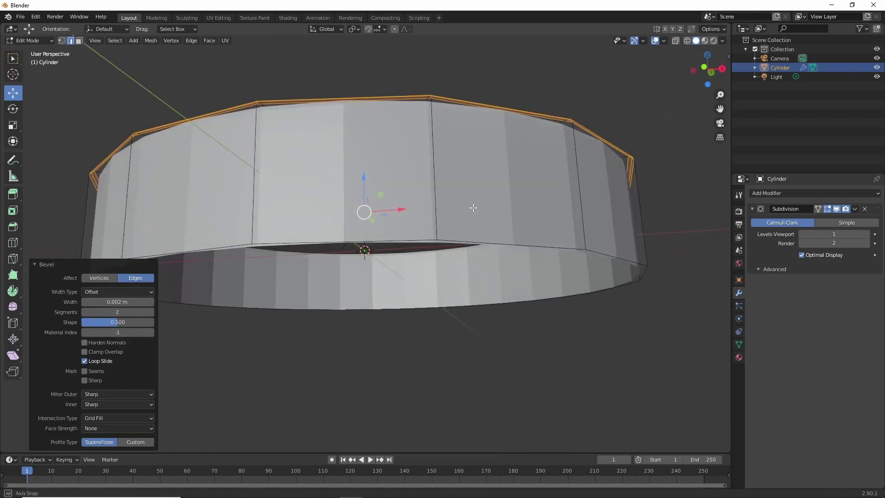
# Step: Shade the base smooth in Object Mode with viewport subdivision level 2
pyautogui.moveTo(369, 285)
pyautogui.mouseDown(button='middle')
pyautogui.moveTo(474, 206)
pyautogui.moveTo(510, 291)
pyautogui.moveTo(446, 303)
pyautogui.mouseUp(button='middle')
pyautogui.hotkey('ctrl', '2')
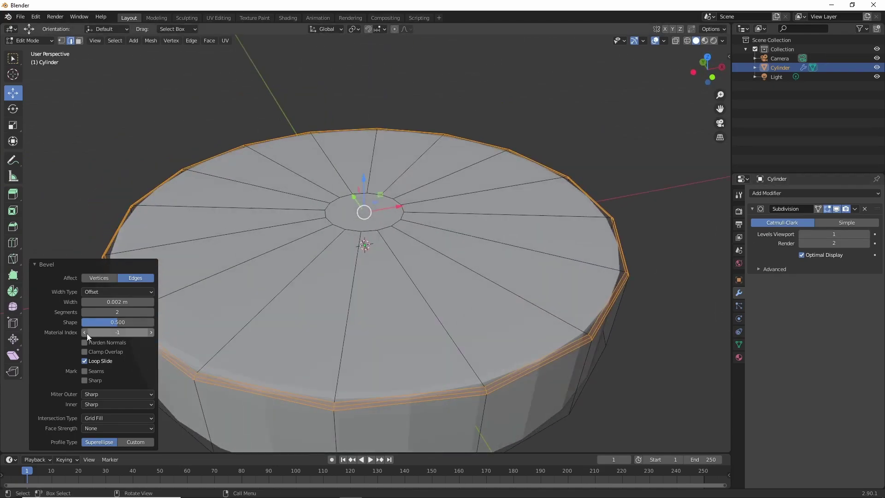
pyautogui.hotkey('ctrl', '1')
pyautogui.press('Tab')
pyautogui.rightClick(325, 304)
pyautogui.click(325, 304)
pyautogui.moveTo(325, 304); pyautogui.dragTo(706, 214, button='middle')
pyautogui.hotkey('ctrl', '2')
pyautogui.scroll(-3, 364, 174)
pyautogui.hotkey('ctrl', 'a')
# Step: Add a thin cylinder rod with 0.01 m radius and 0.39 m depth
pyautogui.click(250, 153)
pyautogui.hotkey('shift', 'a')
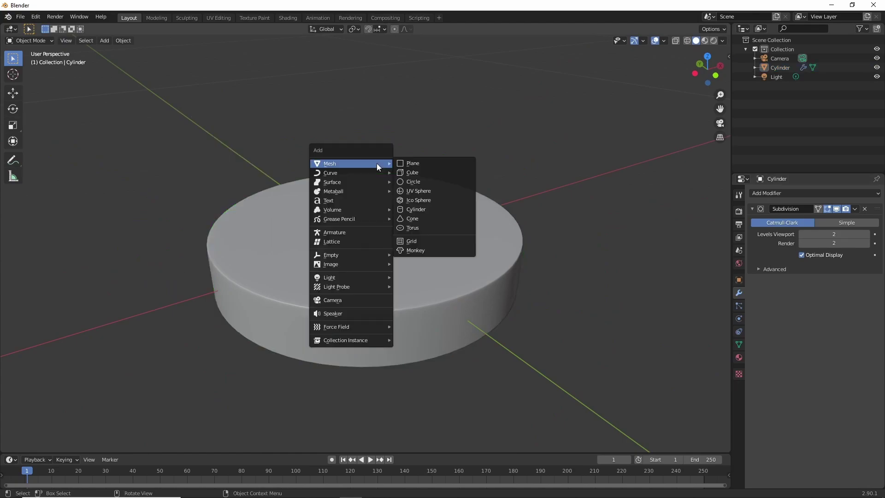
pyautogui.click(418, 220)
pyautogui.scroll(-5, 305, 226)
pyautogui.scroll(10, 468, 229)
pyautogui.scroll(2, 472, 235)
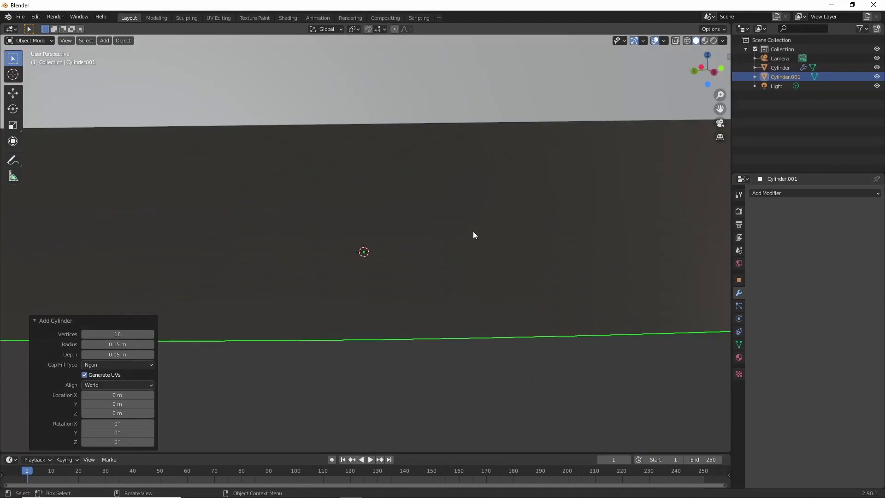
pyautogui.scroll(-8, 472, 235)
pyautogui.scroll(-2, 448, 316)
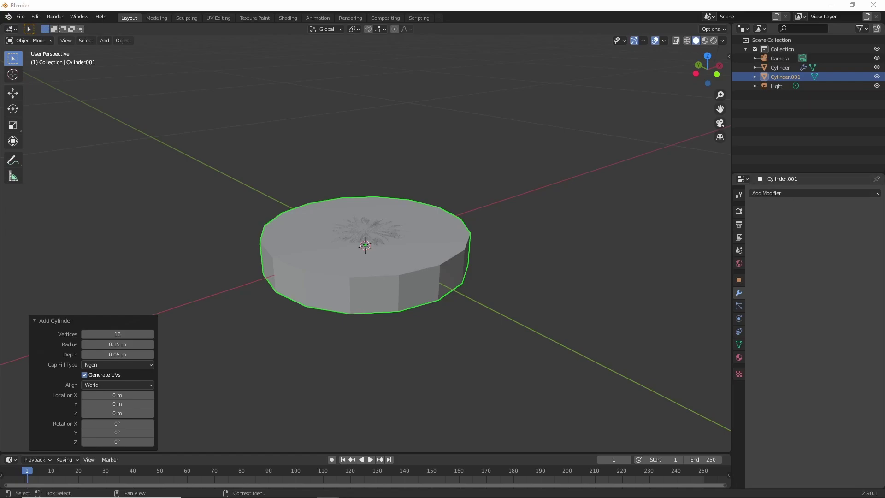
pyautogui.write('38.1')
pyautogui.press('Return')
pyautogui.click(122, 355)
pyautogui.write('39*')
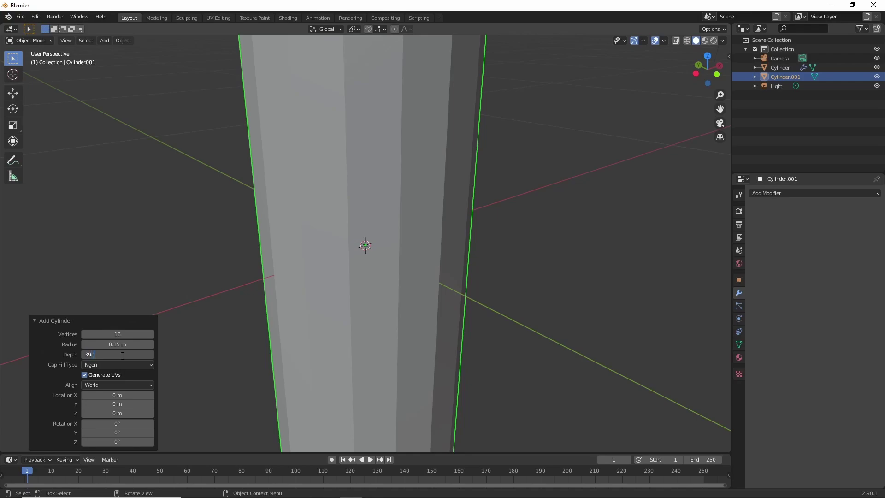
pyautogui.write('m')
pyautogui.press('Return')
pyautogui.moveTo(111, 344); pyautogui.dragTo(375, 343)
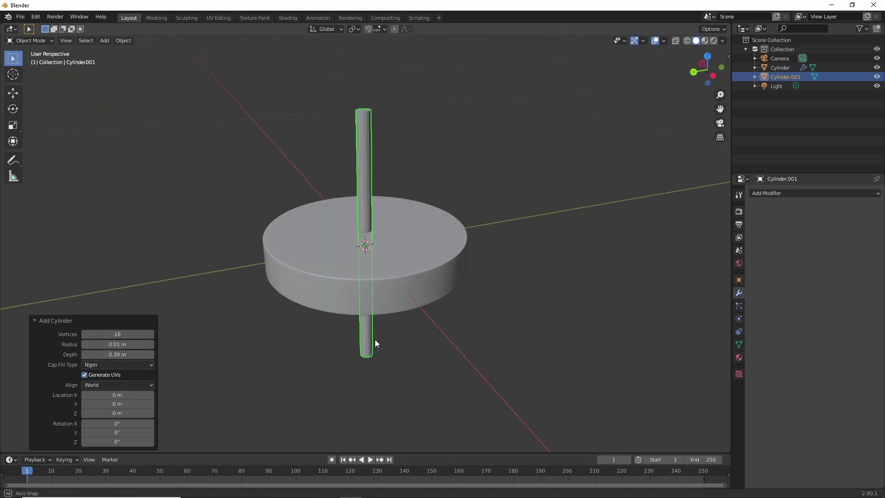
# Step: Raise the rod along Z so it stands through the base
pyautogui.moveTo(376, 344); pyautogui.dragTo(406, 111, button='middle')
pyautogui.moveTo(365, 202); pyautogui.dragTo(364, 196)
pyautogui.moveTo(365, 196)
pyautogui.mouseDown(button='middle')
pyautogui.moveTo(370, 167)
pyautogui.moveTo(450, 349)
pyautogui.mouseUp(button='middle')
pyautogui.scroll(3, 370, 167)
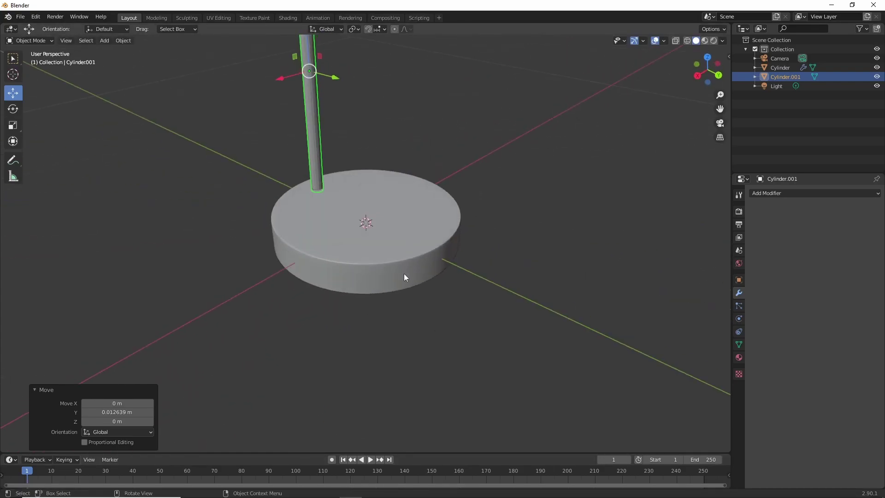
pyautogui.scroll(2, 306, 139)
# Step: Duplicate the rod and place the copy at the base's right side
pyautogui.hotkey('shift', 'd')
pyautogui.click(433, 107)
pyautogui.scroll(-3, 432, 106)
pyautogui.moveTo(432, 107); pyautogui.dragTo(451, 251, button='middle')
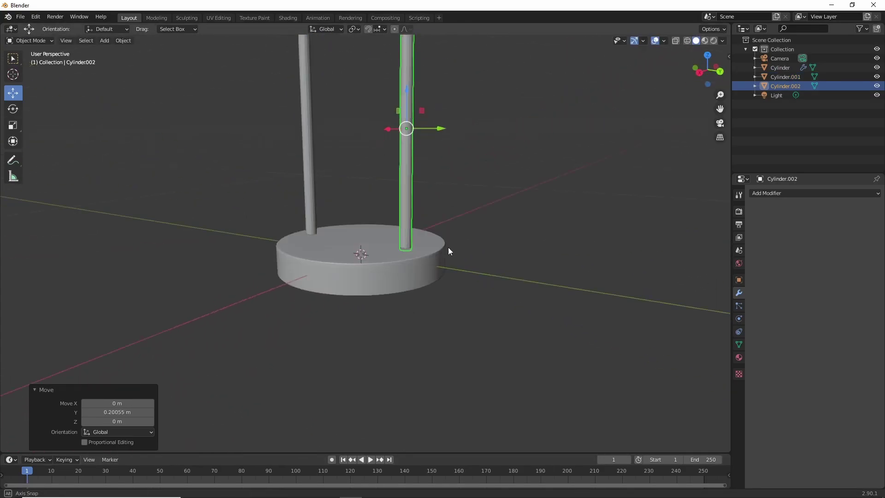
pyautogui.moveTo(409, 231); pyautogui.dragTo(28, 44, button='middle')
# Step: Lower the duplicate's top edge loop along Z, shortening it into a stubby cylinder
pyautogui.press('Tab')
pyautogui.press('g')
pyautogui.press('z')
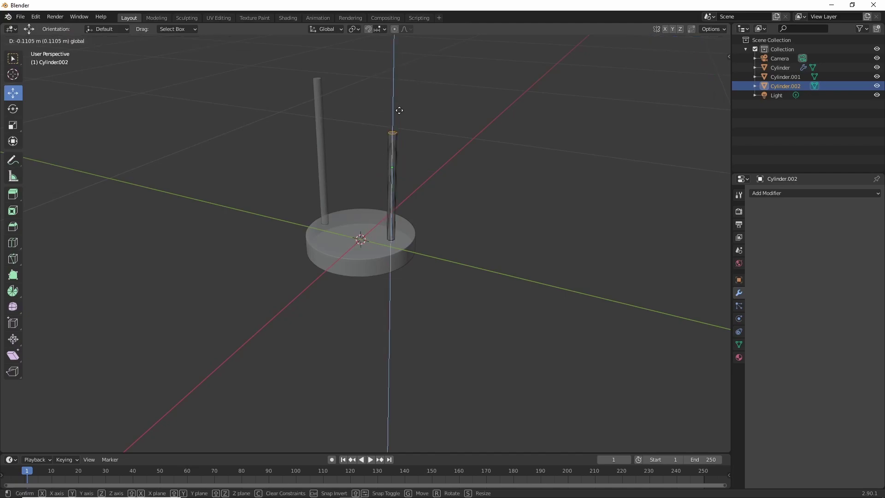
pyautogui.click(464, 106)
pyautogui.scroll(4, 464, 106)
pyautogui.moveTo(464, 107); pyautogui.dragTo(378, 276, button='middle')
pyautogui.scroll(3, 378, 277)
# Step: Move the cylinder's bottom edge loop vertically along Z
pyautogui.scroll(-2, 429, 303)
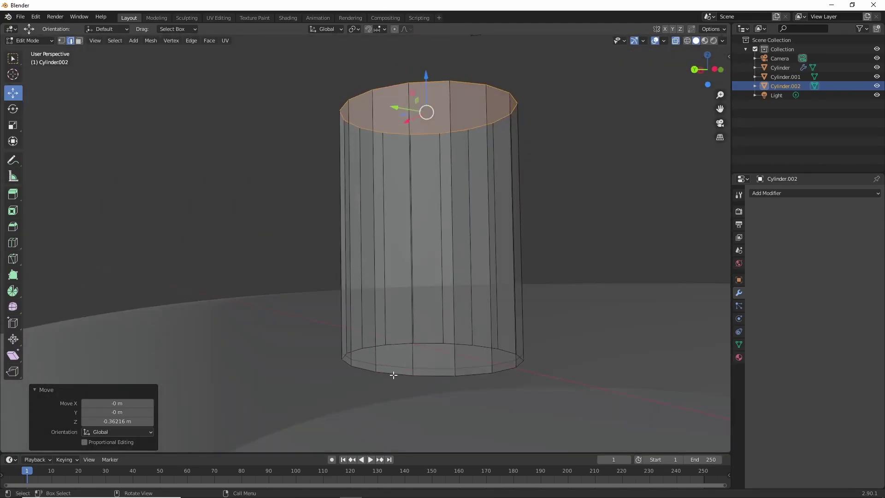
pyautogui.keyDown('alt'); pyautogui.click(414, 370); pyautogui.keyUp('alt')
pyautogui.press('g')
pyautogui.press('z')
pyautogui.click(430, 316)
pyautogui.scroll(-3, 429, 316)
pyautogui.scroll(3, 430, 278)
# Step: Add a horizontal loop cut and shrink the bottom loop to taper the base
pyautogui.hotkey('ctrl', 'r')
pyautogui.scroll(2, 430, 278)
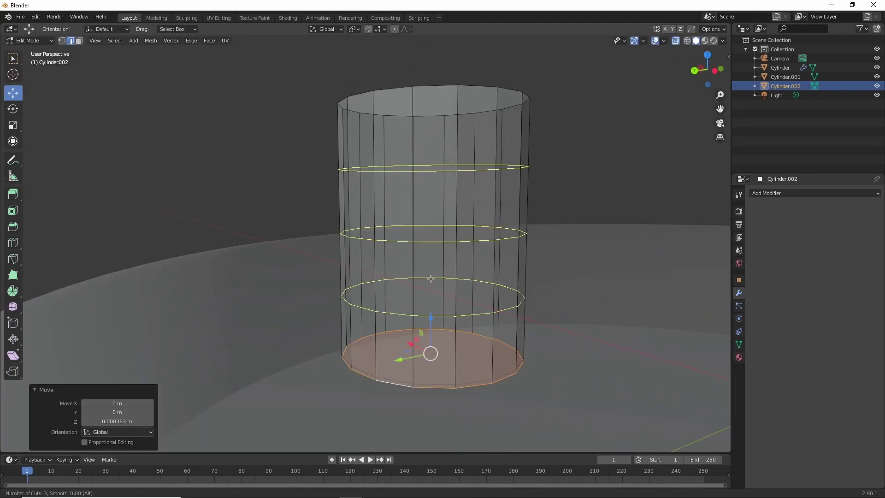
pyautogui.click(431, 278)
pyautogui.keyDown('alt'); pyautogui.click(397, 383); pyautogui.keyUp('alt')
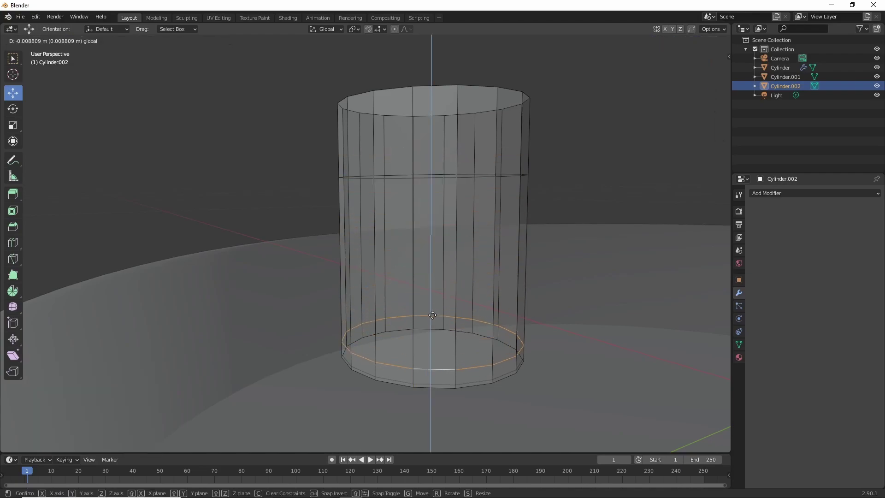
pyautogui.press('s')
pyautogui.click(405, 381)
# Step: Raise the top edge loop along Z and scale it to 0.94
pyautogui.keyDown('alt'); pyautogui.click(392, 96); pyautogui.keyUp('alt')
pyautogui.press('g')
pyautogui.press('z')
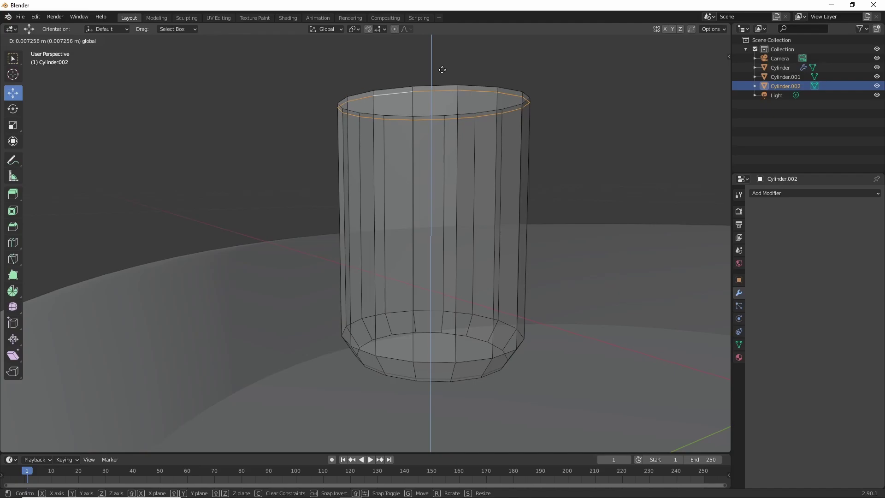
pyautogui.click(441, 70)
pyautogui.scroll(-3, 441, 70)
pyautogui.scroll(3, 470, 160)
pyautogui.press('s')
pyautogui.click(493, 266)
pyautogui.scroll(-3, 493, 266)
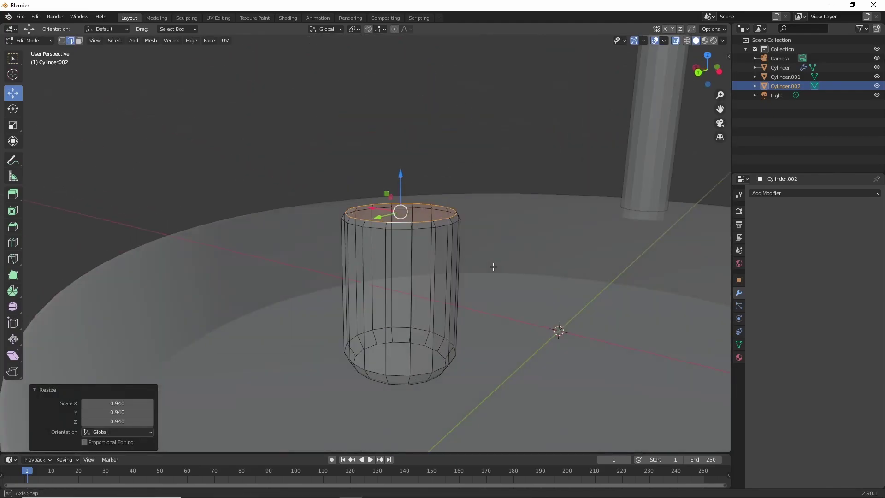
pyautogui.scroll(3, 493, 266)
pyautogui.scroll(2, 417, 224)
# Step: Inset the cylinder's top face to form a rim
pyautogui.press('i')
pyautogui.press('Escape')
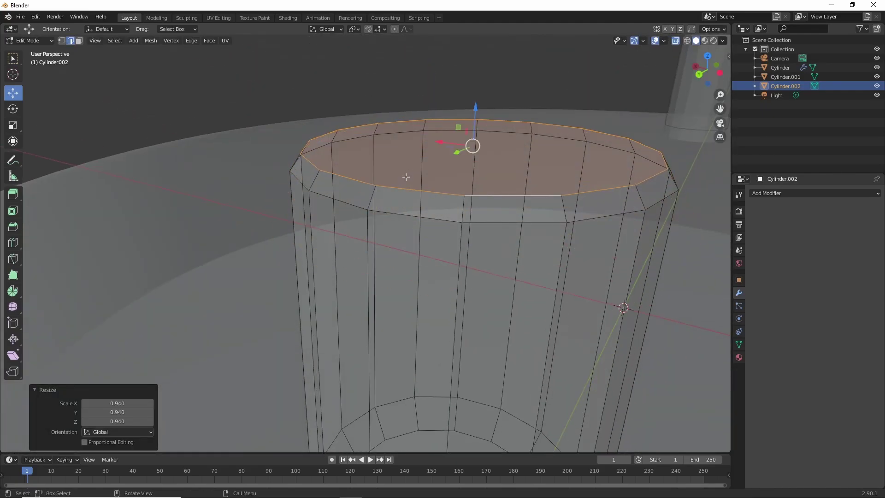
pyautogui.press('i')
pyautogui.click(290, 279)
# Step: Add a horizontal edge loop around the cylinder's middle
pyautogui.click(474, 221)
pyautogui.moveTo(474, 221); pyautogui.dragTo(509, 321, button='middle')
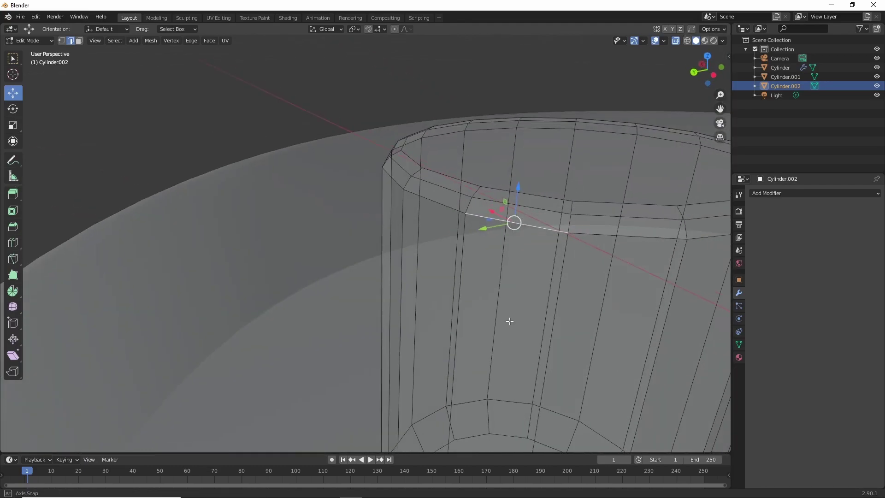
pyautogui.scroll(-3, 509, 322)
pyautogui.scroll(-2, 471, 296)
pyautogui.moveTo(472, 296)
pyautogui.mouseDown(button='middle')
pyautogui.moveTo(402, 310)
pyautogui.moveTo(436, 300)
pyautogui.mouseUp(button='middle')
pyautogui.hotkey('ctrl', 'r')
pyautogui.click(432, 244)
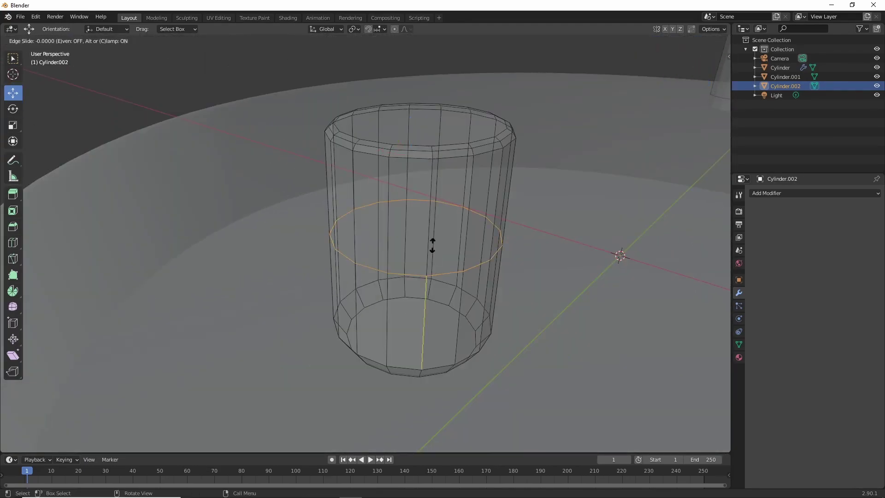
# Step: Inspect the cylinder's bottom edges, then clear the edge selection
pyautogui.moveTo(415, 231); pyautogui.dragTo(438, 257, button='middle')
pyautogui.scroll(4, 571, 243)
pyautogui.click(571, 243)
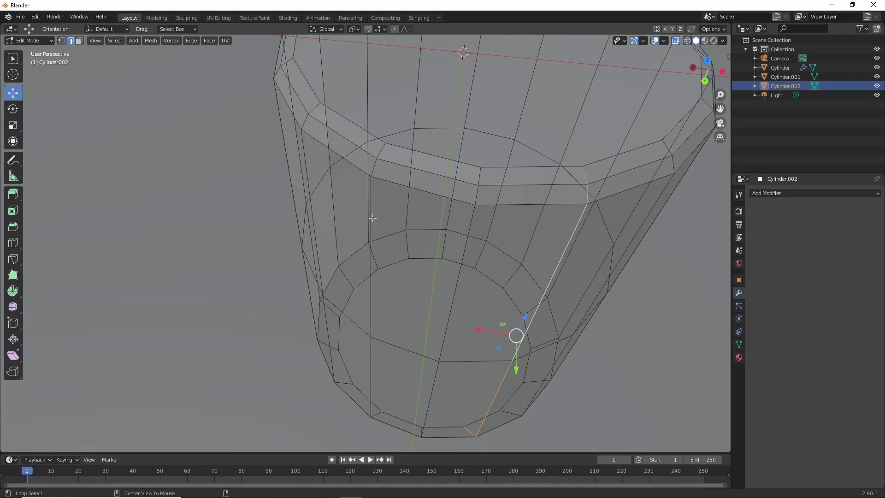
pyautogui.scroll(-5, 372, 217)
pyautogui.moveTo(421, 168); pyautogui.dragTo(102, 71, button='middle')
pyautogui.hotkey('alt', 'a')
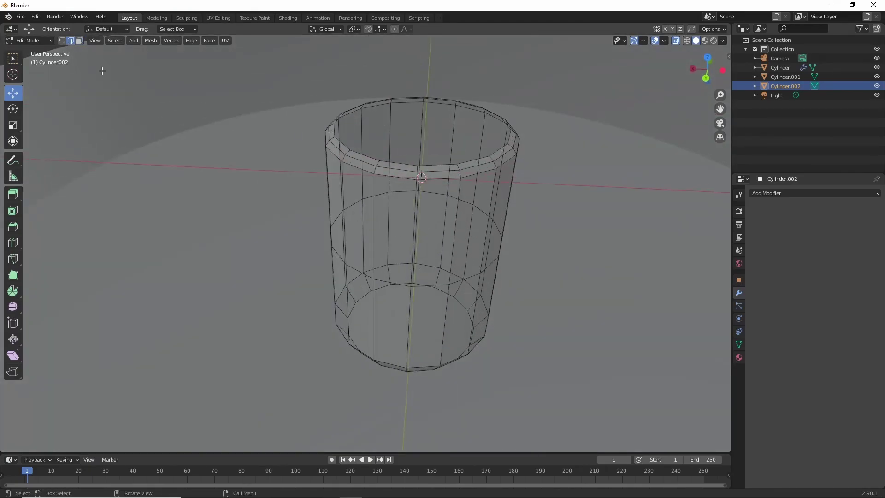
# Step: Select the cylinder's vertical edge loops, checking them from several angles
pyautogui.keyDown('alt'); pyautogui.click(445, 230); pyautogui.keyUp('alt')
pyautogui.moveTo(445, 230); pyautogui.dragTo(460, 202, button='middle')
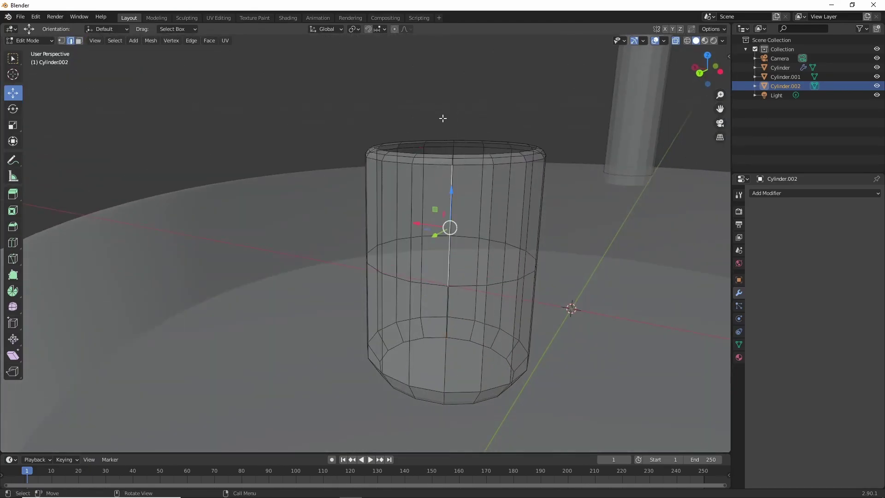
pyautogui.scroll(3, 442, 118)
pyautogui.moveTo(443, 118); pyautogui.dragTo(535, 166, button='middle')
pyautogui.scroll(-4, 608, 158)
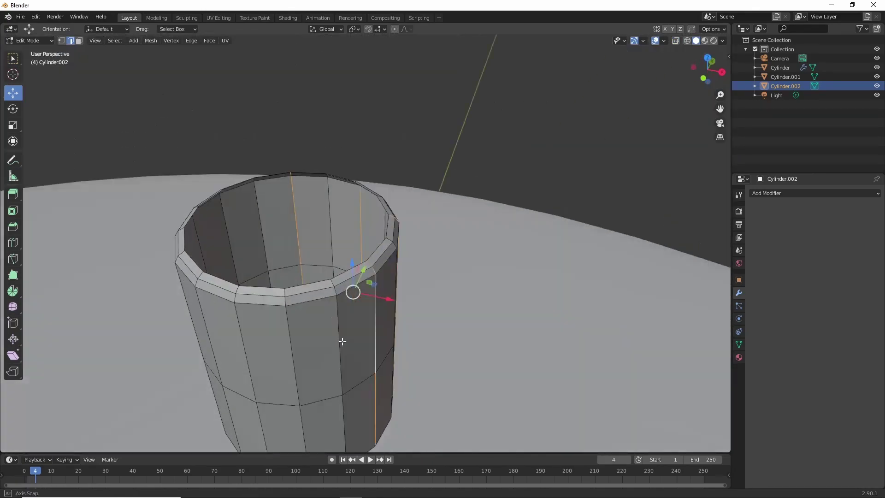
pyautogui.moveTo(607, 158)
pyautogui.keyDown('alt'); pyautogui.mouseDown(button='middle')
pyautogui.moveTo(391, 316)
pyautogui.moveTo(460, 276)
pyautogui.mouseUp(button='middle'); pyautogui.keyUp('alt')
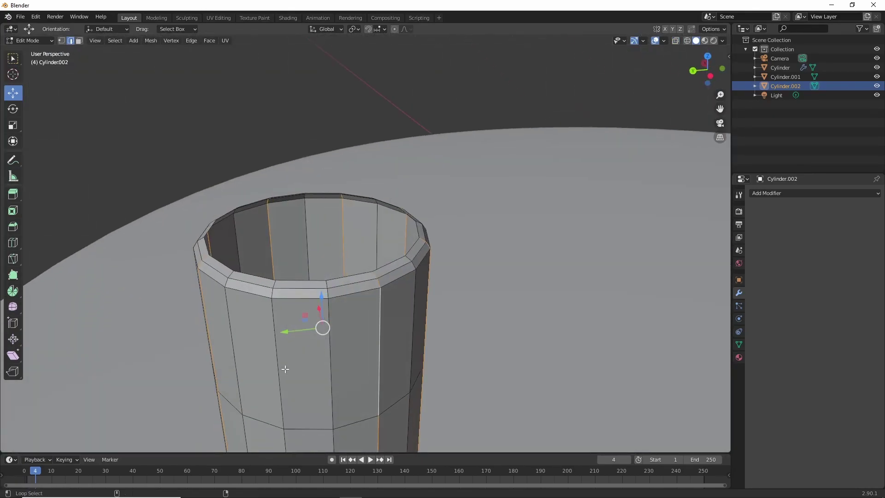
pyautogui.scroll(3, 460, 277)
pyautogui.keyDown('alt'); pyautogui.click(470, 312); pyautogui.keyUp('alt')
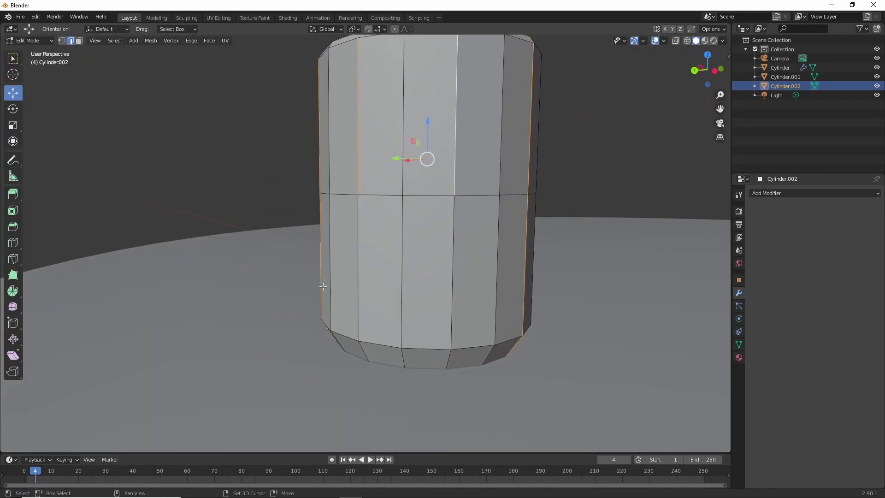
pyautogui.moveTo(323, 286)
pyautogui.mouseDown(button='middle')
pyautogui.moveTo(375, 339)
pyautogui.moveTo(496, 305)
pyautogui.mouseUp(button='middle')
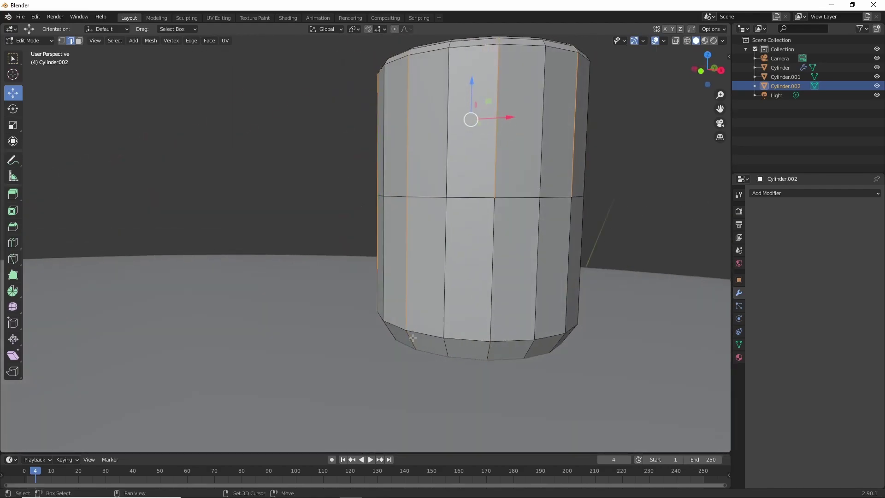
pyautogui.moveTo(382, 302)
pyautogui.mouseDown(button='middle')
pyautogui.moveTo(479, 310)
pyautogui.moveTo(586, 351)
pyautogui.mouseUp(button='middle')
pyautogui.scroll(-5, 405, 277)
pyautogui.scroll(5, 406, 277)
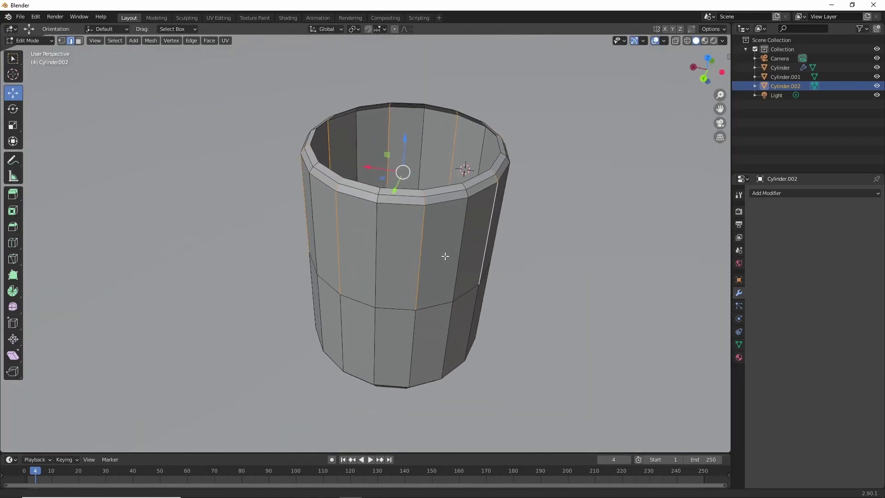
# Step: Bevel the vertical edges into strips and scale them inward as grooves
pyautogui.press('b')
pyautogui.hotkey('ctrl', 'b')
pyautogui.click(401, 273)
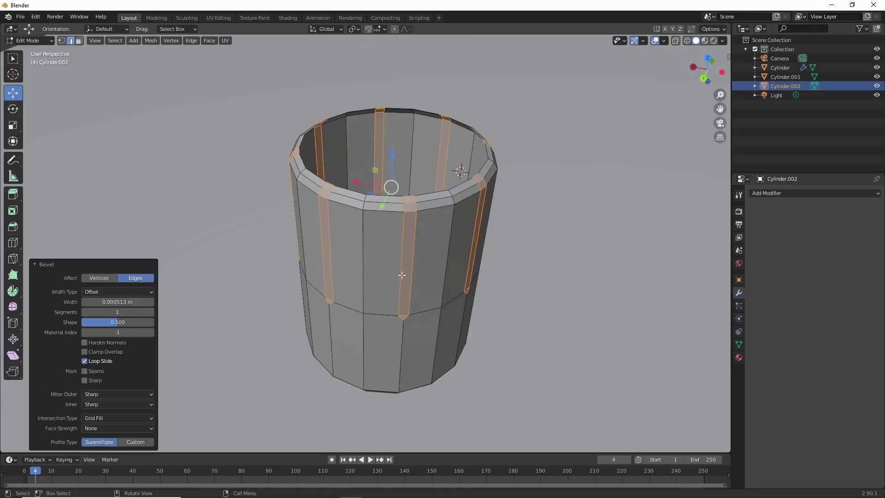
pyautogui.click(409, 271)
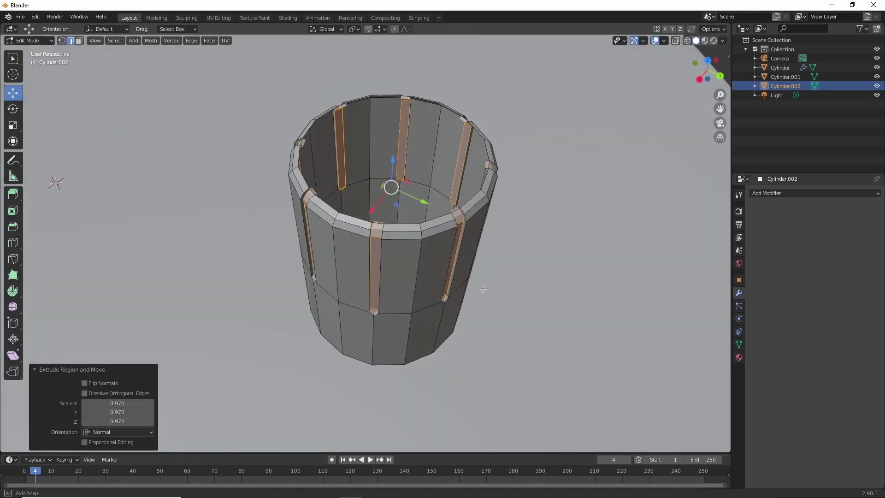
pyautogui.moveTo(410, 271)
pyautogui.mouseDown(button='middle')
pyautogui.moveTo(608, 395)
pyautogui.moveTo(368, 195)
pyautogui.mouseUp(button='middle')
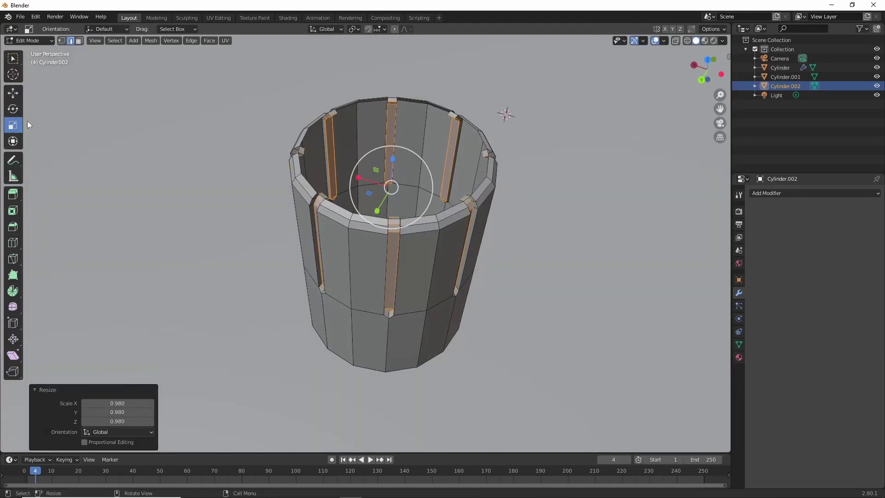
pyautogui.press('s')
pyautogui.click(379, 269)
pyautogui.scroll(3, 606, 198)
pyautogui.moveTo(379, 269)
pyautogui.mouseDown(button='middle')
pyautogui.moveTo(606, 197)
pyautogui.moveTo(525, 276)
pyautogui.mouseUp(button='middle')
# Step: Select rim faces in face mode and delete them to notch the rim
pyautogui.press('3')
pyautogui.hotkey('alt', 'a')
pyautogui.rightClick(525, 276)
pyautogui.click(352, 350)
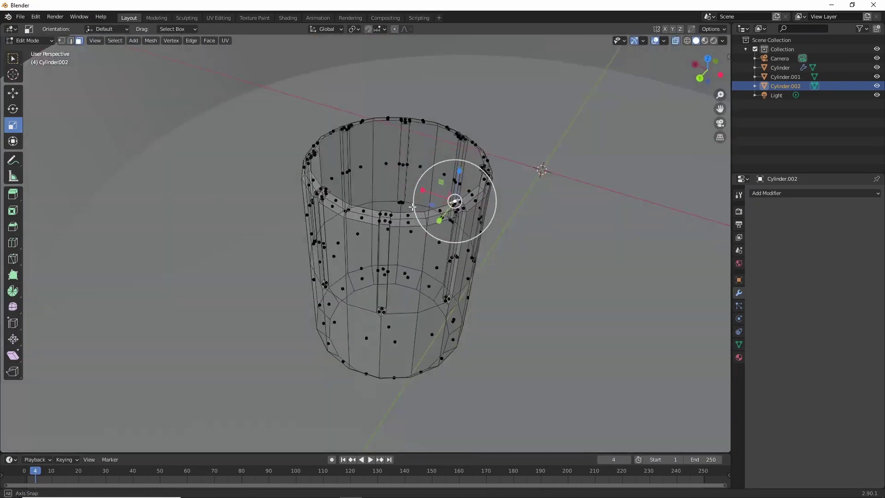
pyautogui.moveTo(458, 59); pyautogui.dragTo(196, 281, button='middle')
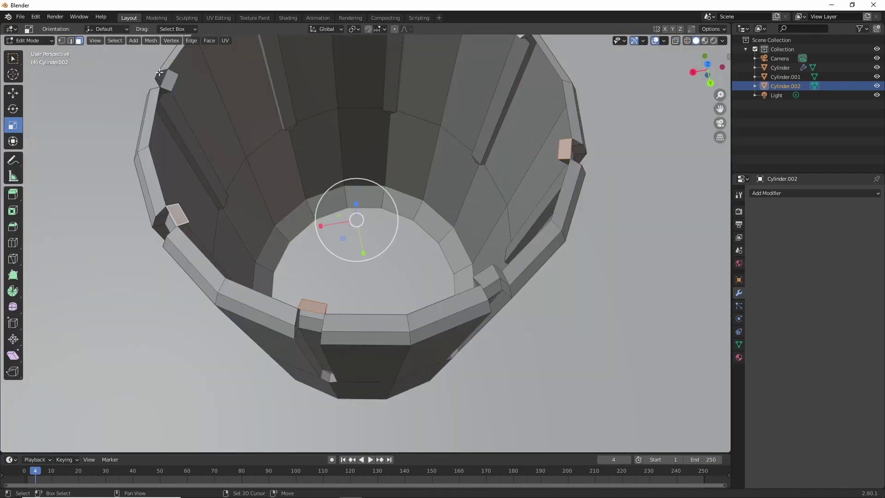
pyautogui.moveTo(159, 73); pyautogui.dragTo(348, 121, button='middle')
pyautogui.press('x')
pyautogui.press('f')
# Step: Extrude the inner rim and widen it outward to 1.477
pyautogui.moveTo(211, 146); pyautogui.dragTo(327, 267, button='middle')
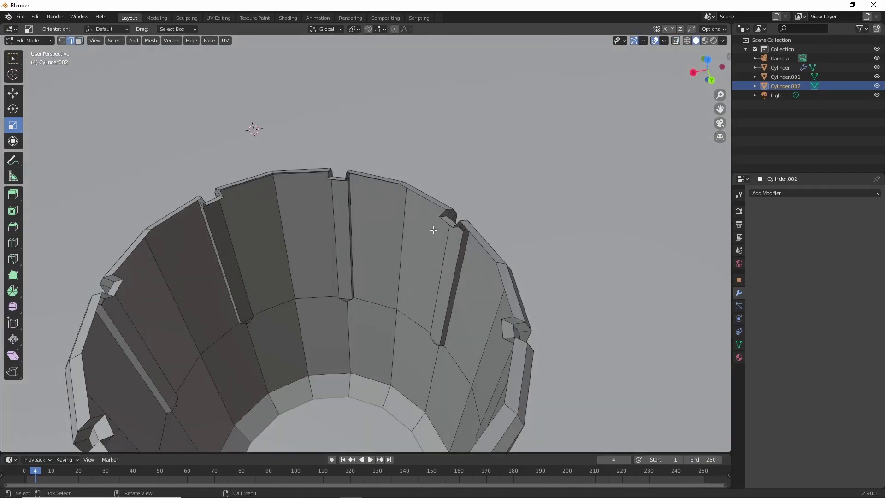
pyautogui.moveTo(434, 229)
pyautogui.mouseDown(button='middle')
pyautogui.moveTo(369, 276)
pyautogui.moveTo(447, 307)
pyautogui.mouseUp(button='middle')
pyautogui.scroll(-3, 369, 276)
pyautogui.press('g')
pyautogui.click(434, 241)
pyautogui.scroll(3, 434, 241)
pyautogui.moveTo(396, 289); pyautogui.dragTo(365, 231, button='middle')
pyautogui.press('s')
pyautogui.hotkey('shift', 'z')
pyautogui.click(375, 213)
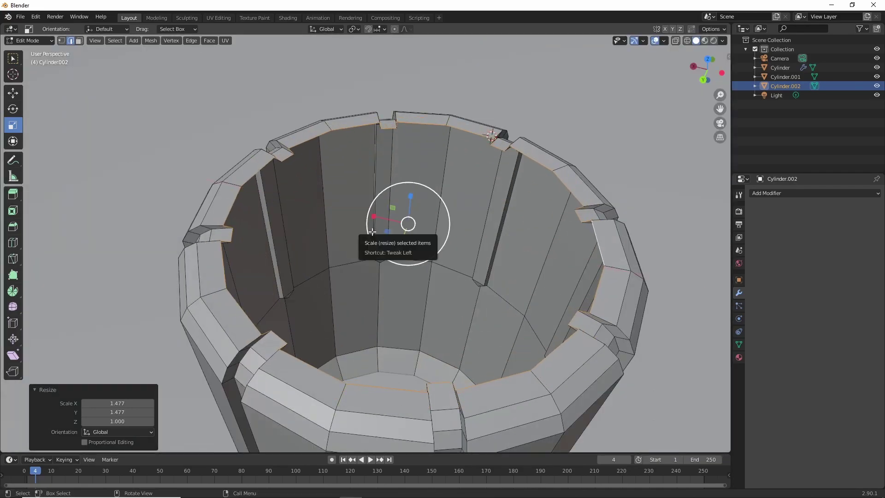
# Step: Cancel a rim move and select a small piece of the rim
pyautogui.press('g')
pyautogui.rightClick(411, 194)
pyautogui.moveTo(411, 194)
pyautogui.mouseDown(button='middle')
pyautogui.moveTo(407, 214)
pyautogui.moveTo(447, 320)
pyautogui.mouseUp(button='middle')
pyautogui.click(314, 246)
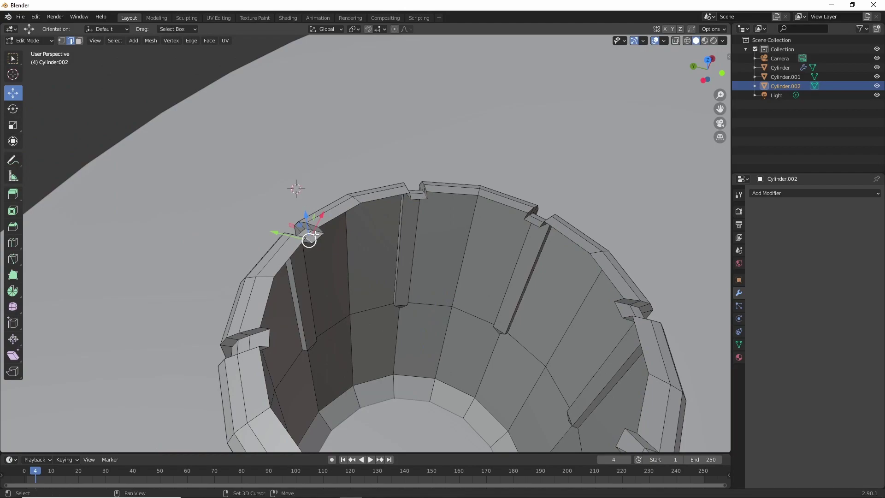
# Step: Dissolve the selected rim edges, then circle-select stray vertices and collapse them
pyautogui.rightClick(310, 240)
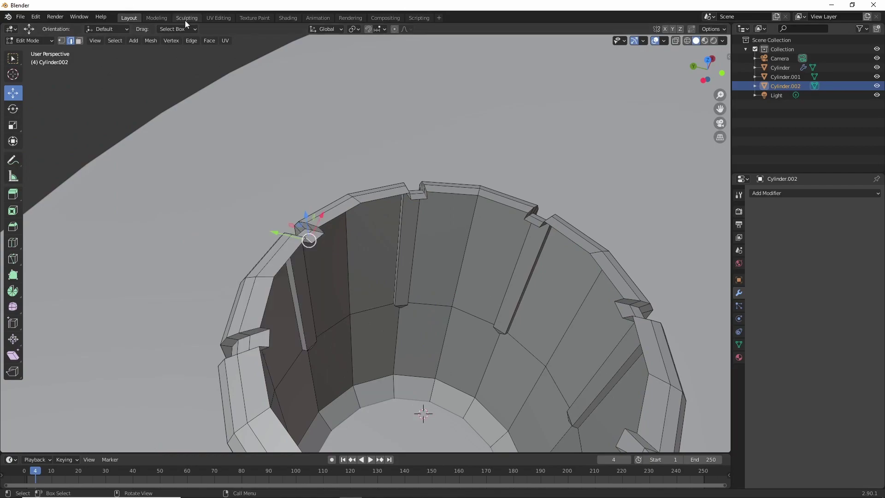
pyautogui.rightClick(295, 252)
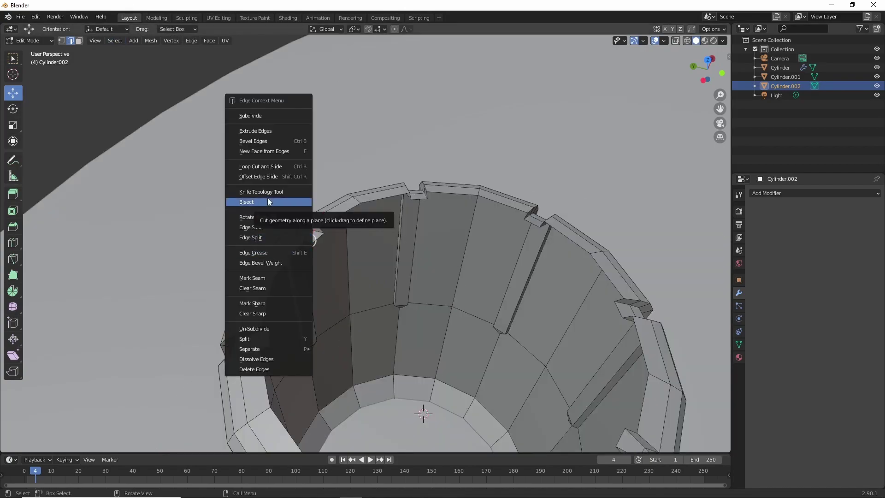
pyautogui.click(277, 361)
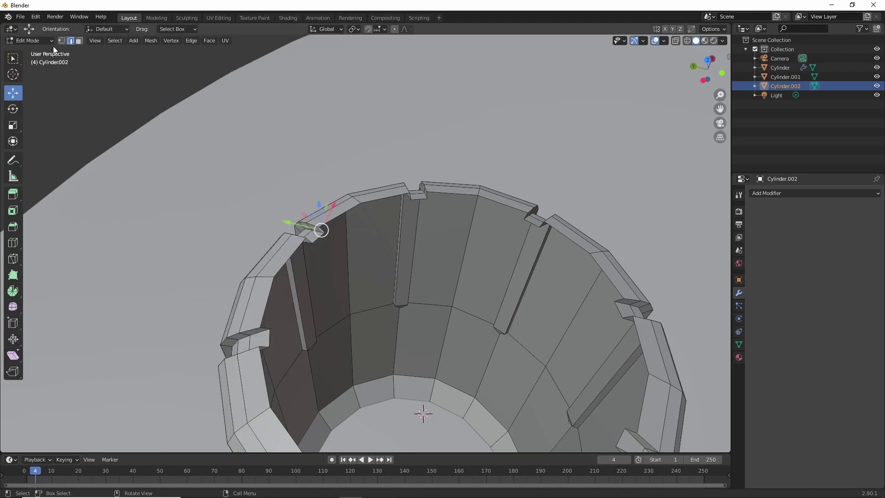
pyautogui.press('1')
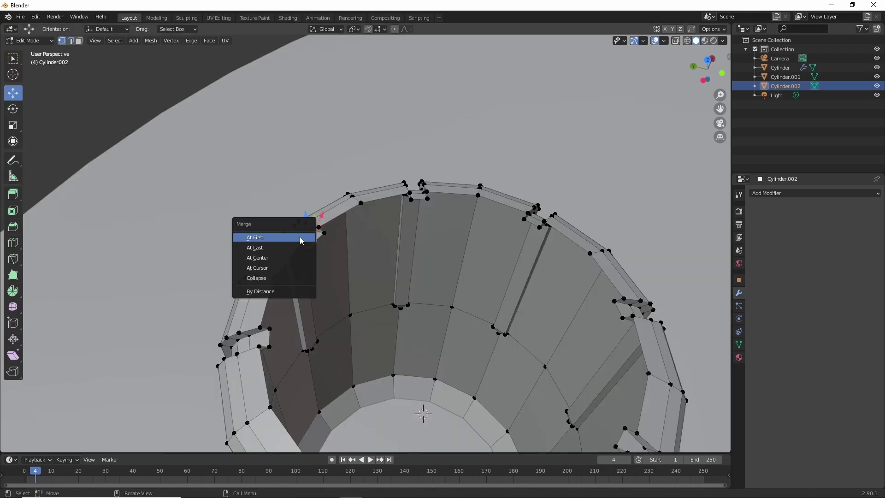
pyautogui.press('c')
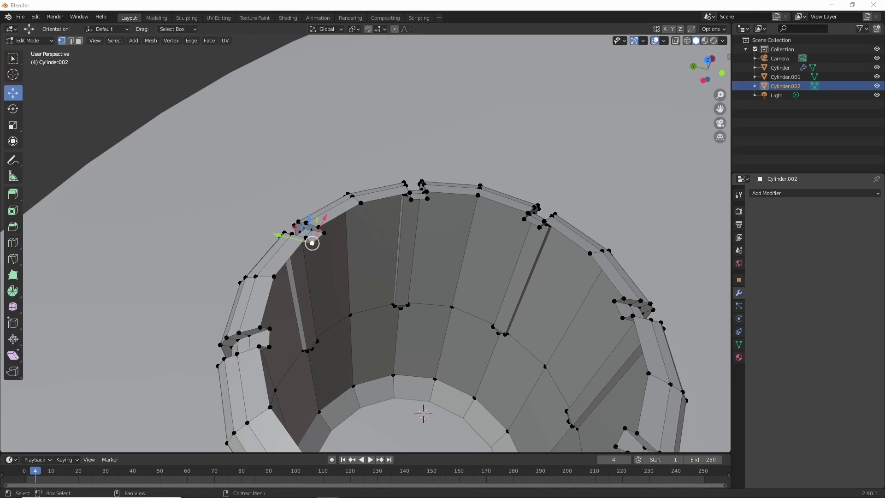
pyautogui.click(150, 41)
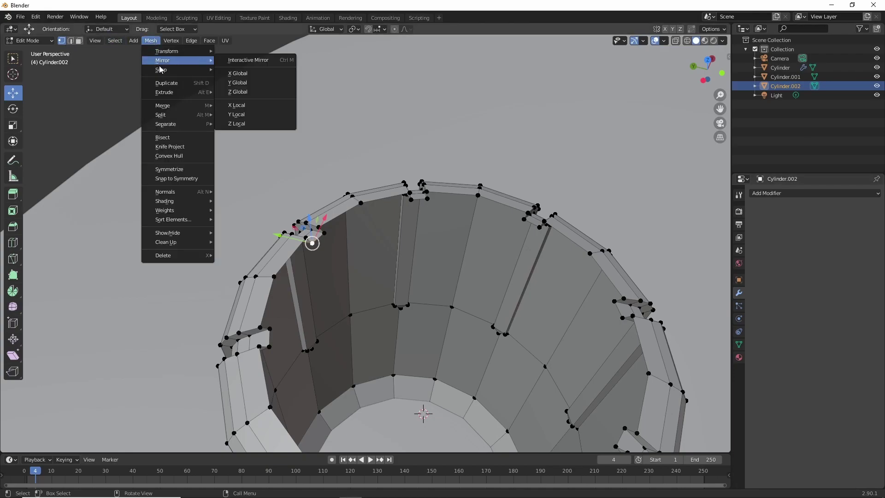
pyautogui.moveTo(163, 106)
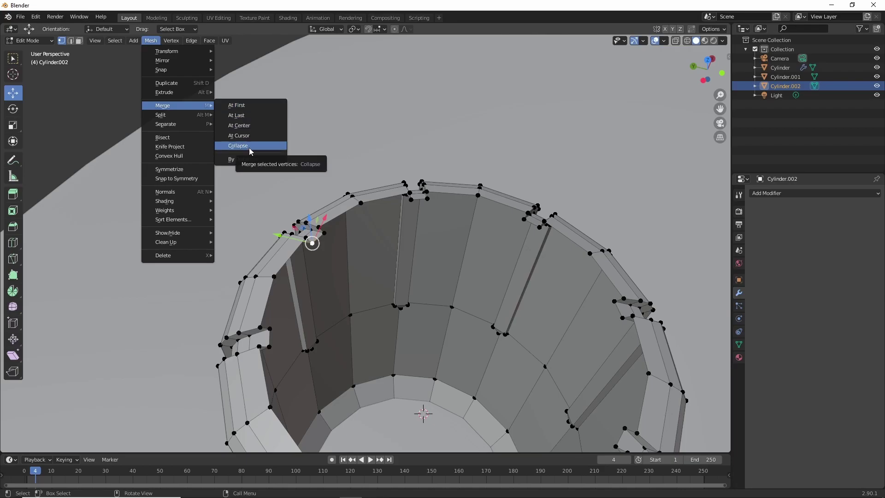
pyautogui.click(250, 152)
# Step: Collapse each remaining notch corner on the rim with Merge > Collapse
pyautogui.press('2')
pyautogui.click(311, 249)
pyautogui.press('m')
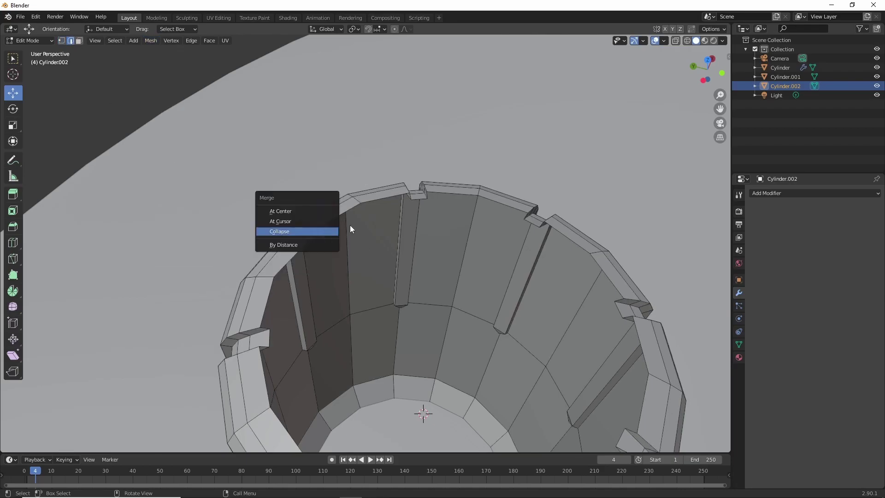
pyautogui.click(352, 225)
pyautogui.press('m')
pyautogui.click(427, 197)
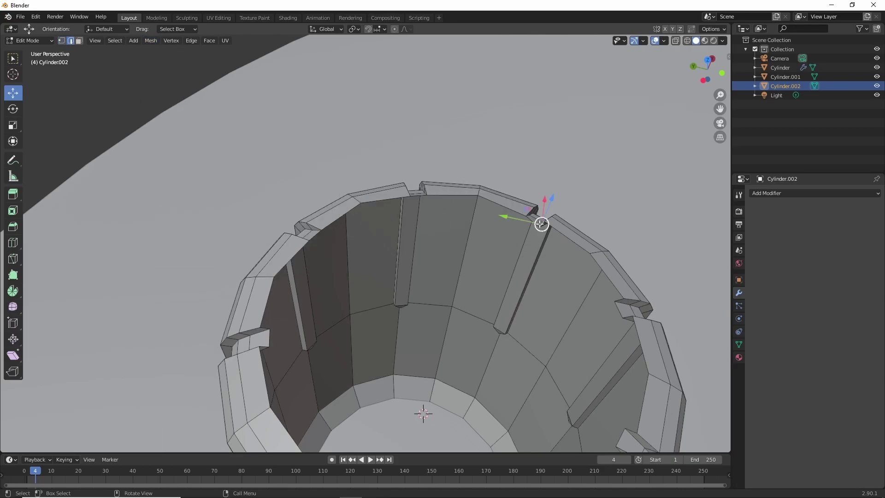
pyautogui.press('m')
pyautogui.click(586, 300)
pyautogui.press('m')
pyautogui.click(595, 431)
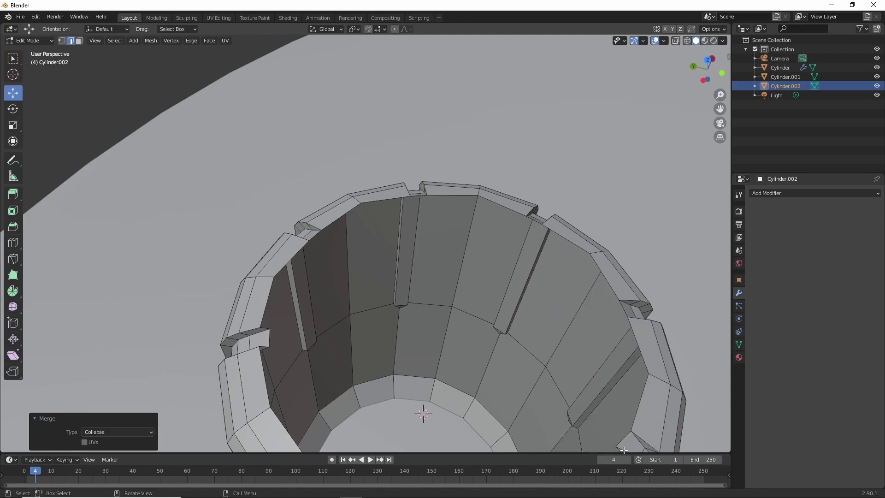
pyautogui.press('m')
pyautogui.click(599, 405)
pyautogui.moveTo(265, 346); pyautogui.dragTo(295, 322, button='middle')
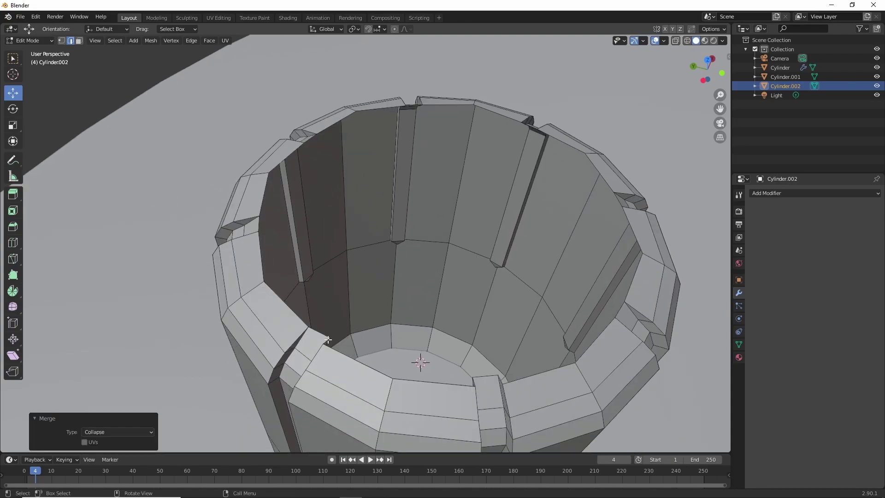
# Step: Select the inner rim loop, extrude it and shrink it into a small hole
pyautogui.click(472, 381)
pyautogui.click(554, 397)
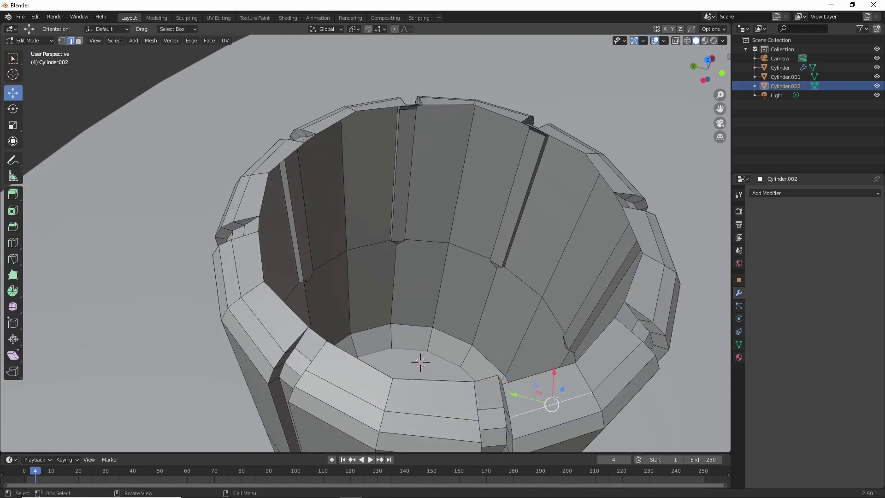
pyautogui.keyDown('alt'); pyautogui.click(501, 382); pyautogui.keyUp('alt')
pyautogui.moveTo(500, 368); pyautogui.dragTo(482, 277, button='middle')
pyautogui.press('g')
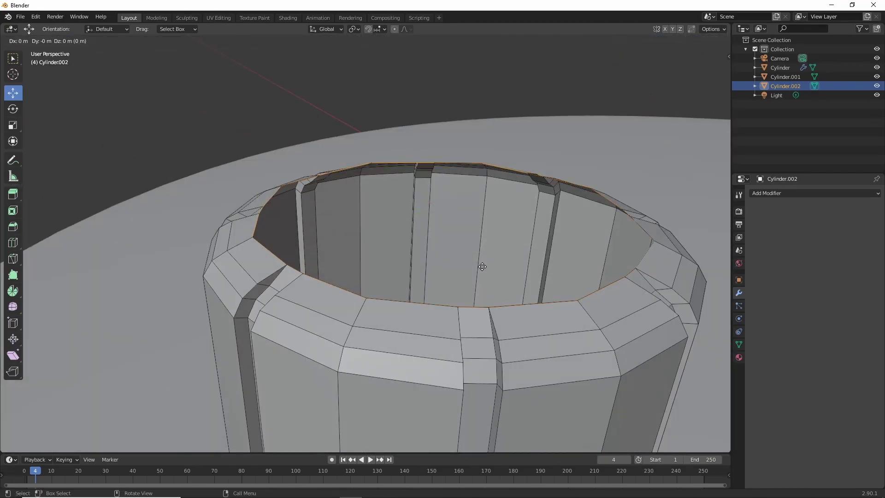
pyautogui.press('s')
pyautogui.press('Return')
# Step: Move the hole loop along Z and collapse it into one centre vertex
pyautogui.moveTo(461, 230); pyautogui.dragTo(444, 166, button='middle')
pyautogui.press('g')
pyautogui.press('z')
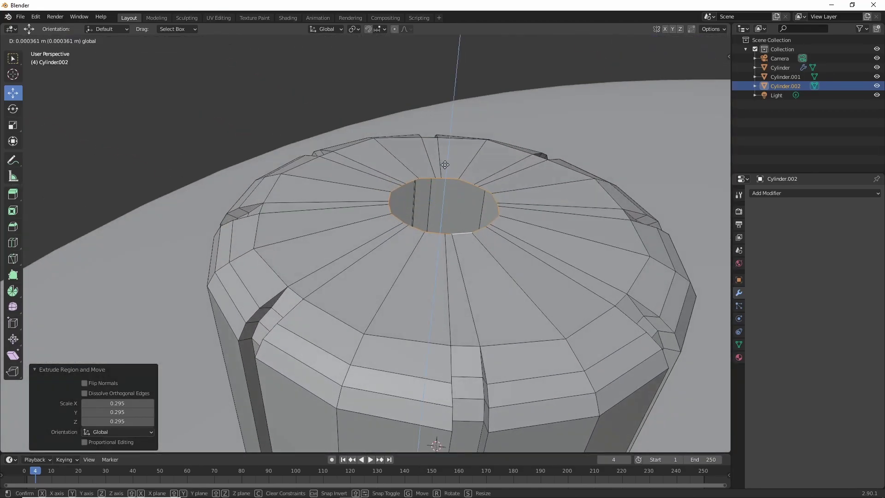
pyautogui.click(445, 165)
pyautogui.scroll(-5, 450, 352)
pyautogui.scroll(5, 450, 352)
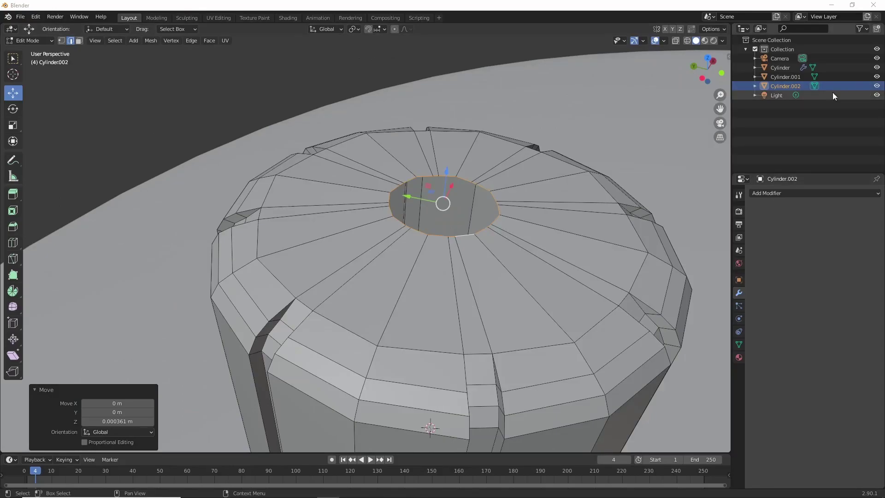
pyautogui.press('g')
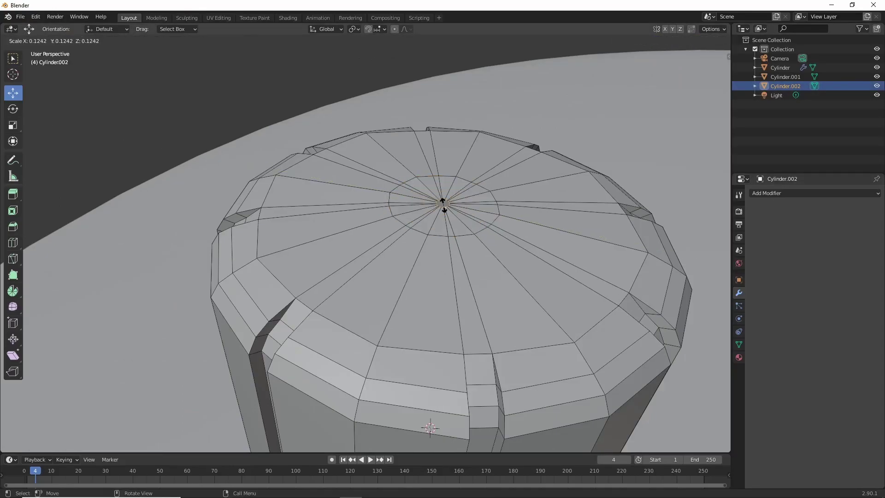
pyautogui.click(443, 205)
pyautogui.press('m')
pyautogui.click(406, 195)
# Step: Inspect the capped knob top and return to Object Mode
pyautogui.scroll(-5, 451, 282)
pyautogui.moveTo(450, 282)
pyautogui.mouseDown(button='middle')
pyautogui.moveTo(401, 258)
pyautogui.moveTo(517, 298)
pyautogui.mouseUp(button='middle')
pyautogui.scroll(2, 396, 312)
pyautogui.scroll(-2, 396, 312)
pyautogui.press('Tab')
# Step: Raise the knob's top vertices slightly using X-ray box selection
pyautogui.scroll(3, 517, 298)
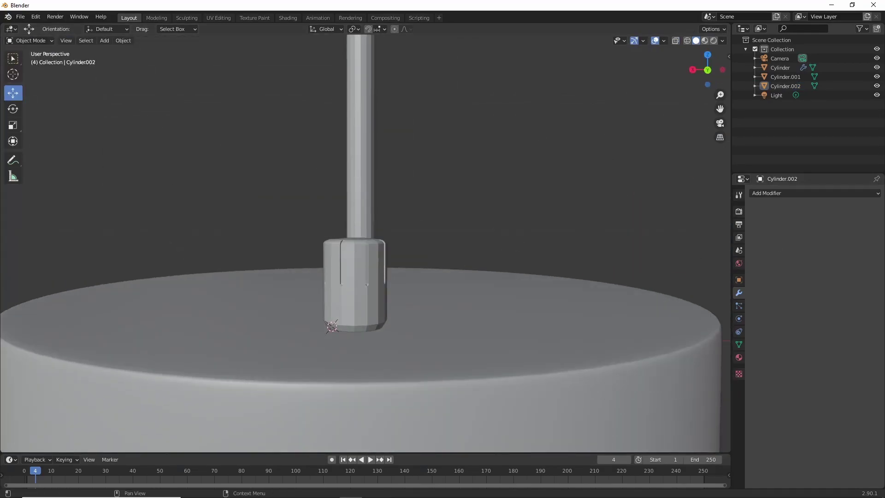
pyautogui.press('Tab')
pyautogui.hotkey('alt', 'z')
pyautogui.moveTo(369, 230); pyautogui.dragTo(322, 217, button='middle')
pyautogui.moveTo(290, 230); pyautogui.dragTo(400, 304)
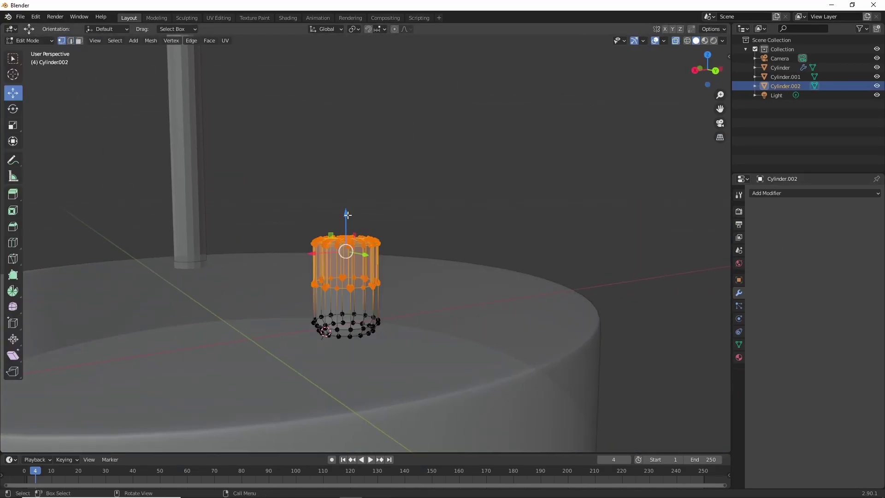
pyautogui.moveTo(346, 226); pyautogui.dragTo(345, 227)
pyautogui.press('Tab')
pyautogui.hotkey('alt', 'z')
# Step: Select the knob Cylinder.002 and switch it into Edit Mode
pyautogui.scroll(2, 498, 187)
pyautogui.moveTo(499, 187)
pyautogui.mouseDown(button='middle')
pyautogui.moveTo(322, 217)
pyautogui.moveTo(468, 247)
pyautogui.mouseUp(button='middle')
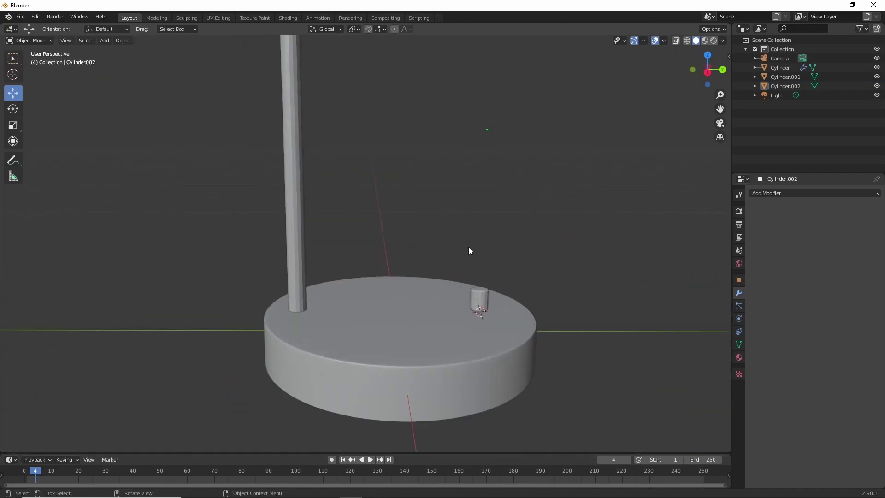
pyautogui.scroll(5, 468, 247)
pyautogui.rightClick(333, 286)
pyautogui.moveTo(333, 286)
pyautogui.mouseDown(button='middle')
pyautogui.moveTo(421, 128)
pyautogui.moveTo(395, 167)
pyautogui.mouseUp(button='middle')
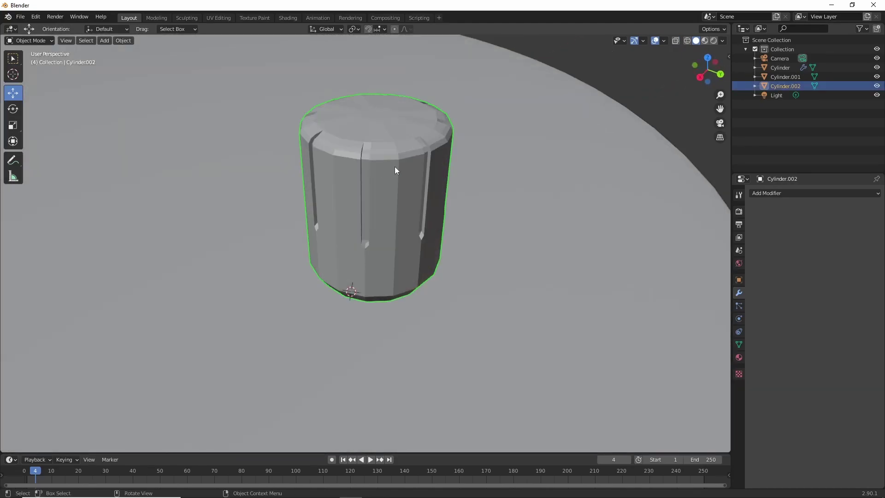
pyautogui.click(394, 167)
pyautogui.scroll(4, 401, 187)
pyautogui.scroll(-4, 400, 191)
pyautogui.click(401, 192)
pyautogui.click(31, 40)
pyautogui.click(27, 60)
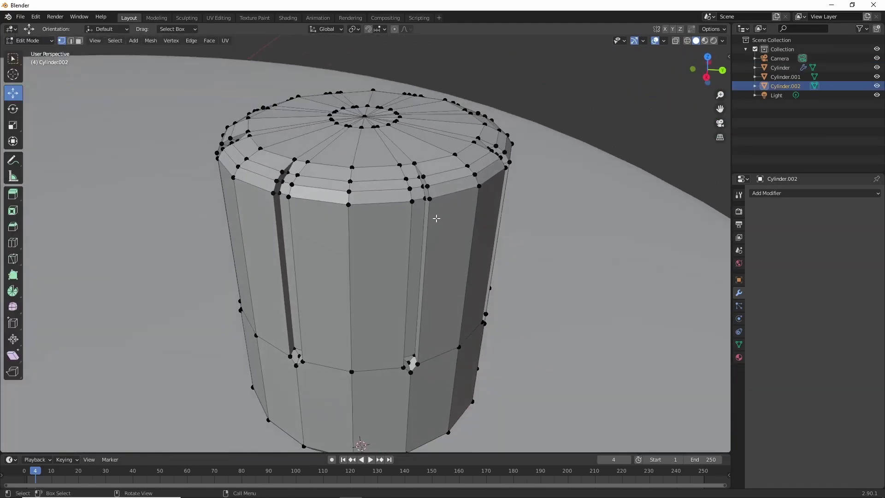
# Step: Select the knob's vertical groove edge loops in edge mode
pyautogui.keyDown('alt'); pyautogui.keyDown('shift'); pyautogui.click(297, 234); pyautogui.keyUp('shift'); pyautogui.keyUp('alt')
pyautogui.moveTo(297, 234)
pyautogui.mouseDown(button='middle')
pyautogui.moveTo(420, 237)
pyautogui.moveTo(409, 212)
pyautogui.moveTo(408, 263)
pyautogui.mouseUp(button='middle')
pyautogui.press('2')
pyautogui.keyDown('alt'); pyautogui.click(424, 226); pyautogui.keyUp('alt')
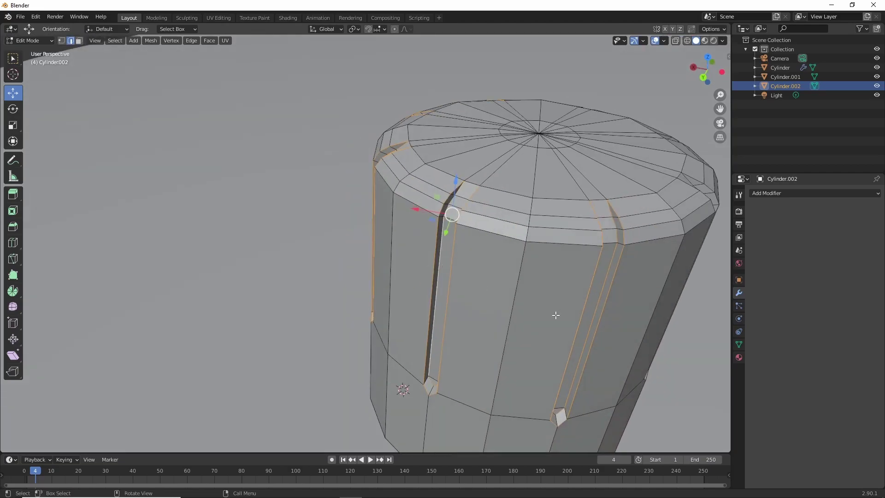
# Step: Give the knob's vertical groove edges a full edge crease of 1
pyautogui.scroll(3, 408, 263)
pyautogui.moveTo(597, 350); pyautogui.dragTo(403, 282, button='middle')
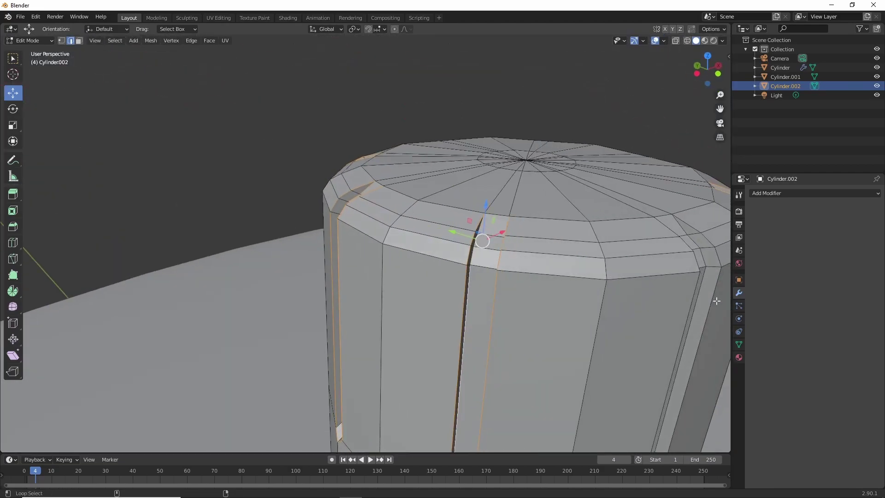
pyautogui.scroll(-3, 667, 317)
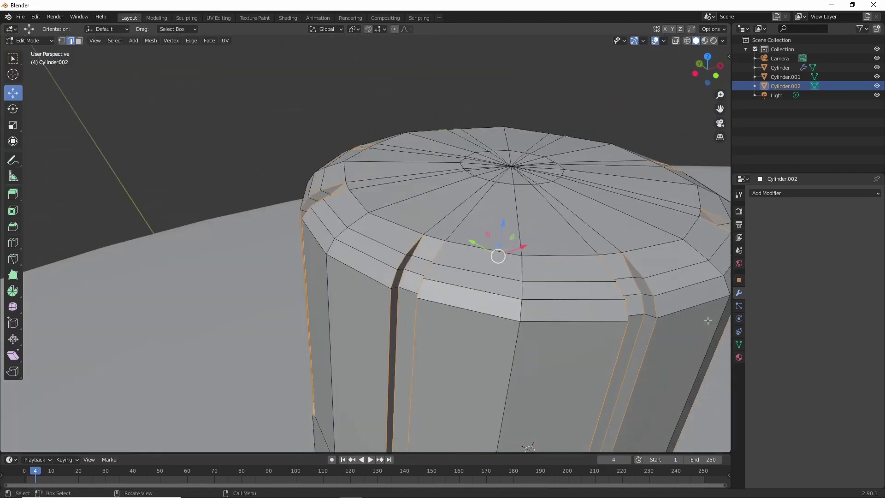
pyautogui.moveTo(705, 316); pyautogui.dragTo(422, 313, button='middle')
pyautogui.rightClick(421, 313)
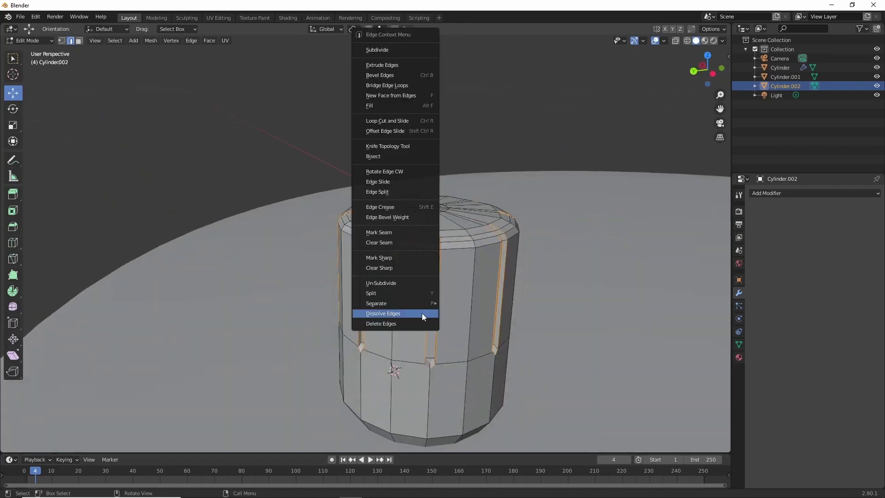
pyautogui.click(380, 207)
pyautogui.click(392, 217)
# Step: Check the creased knob's shading in Object Mode, then return to Edit Mode
pyautogui.scroll(3, 395, 295)
pyautogui.moveTo(395, 285)
pyautogui.mouseDown(button='middle')
pyautogui.moveTo(395, 313)
pyautogui.moveTo(374, 276)
pyautogui.mouseUp(button='middle')
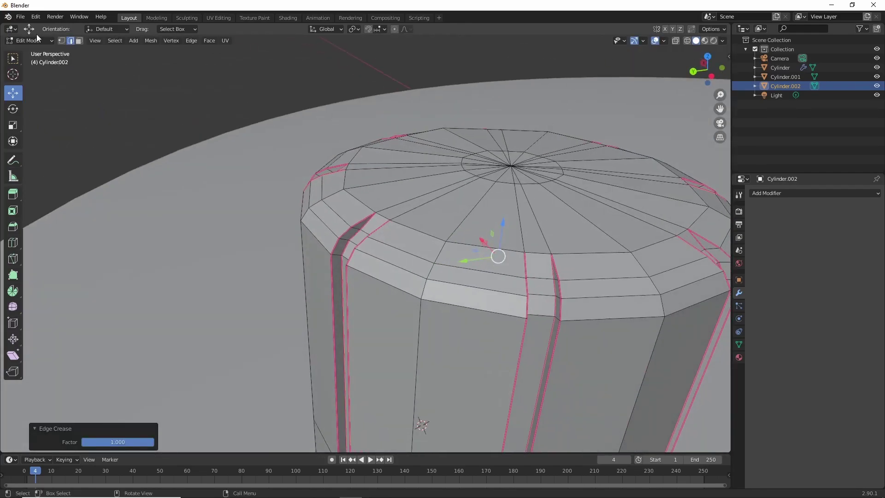
pyautogui.press('Tab')
pyautogui.moveTo(404, 177); pyautogui.dragTo(465, 312, button='middle')
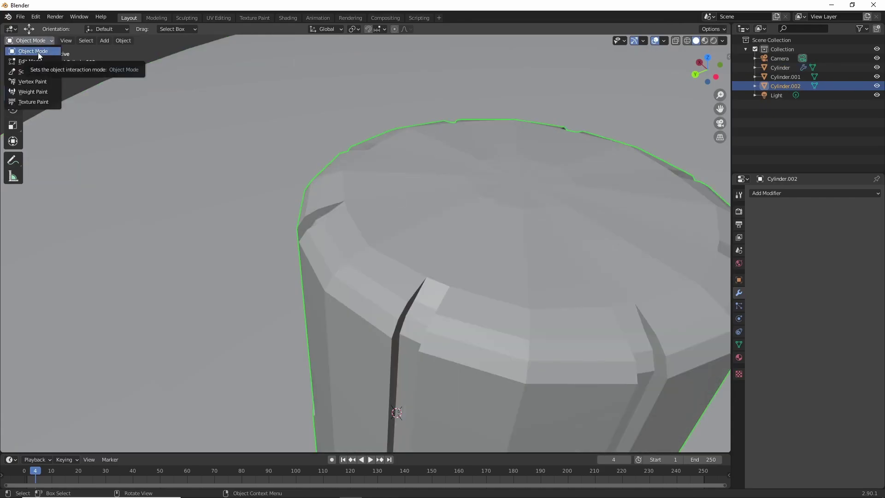
pyautogui.click(28, 61)
pyautogui.moveTo(387, 258); pyautogui.dragTo(398, 275, button='middle')
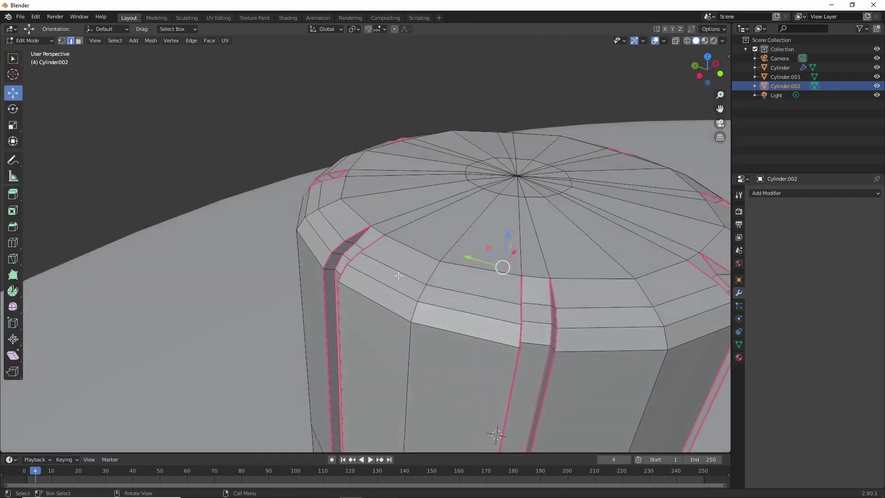
# Step: Select the knob's top bevel ring loops and give them full crease too
pyautogui.keyDown('alt'); pyautogui.click(325, 243); pyautogui.keyUp('alt')
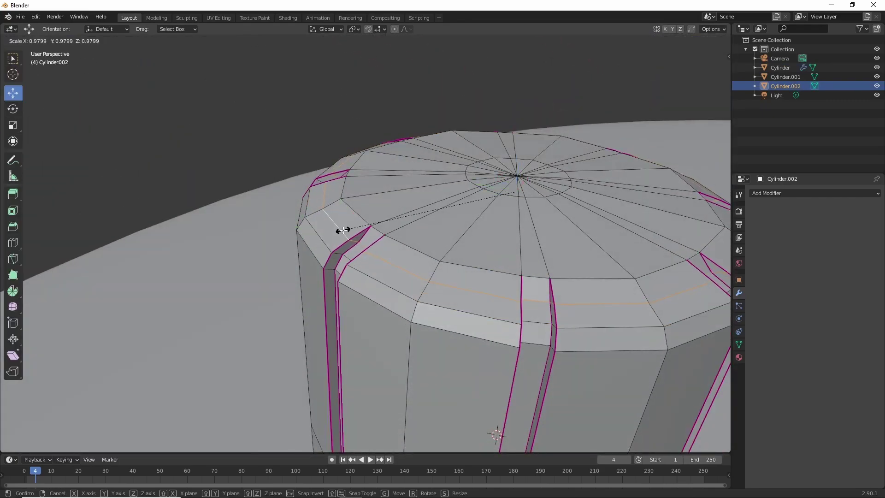
pyautogui.moveTo(339, 230); pyautogui.dragTo(448, 303, button='middle')
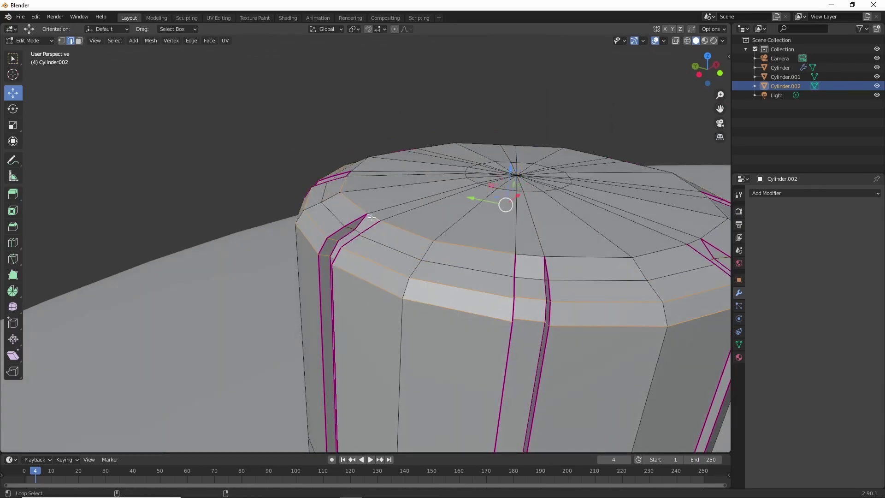
pyautogui.moveTo(628, 293); pyautogui.dragTo(560, 279, button='middle')
pyautogui.moveTo(713, 229); pyautogui.dragTo(583, 351, button='middle')
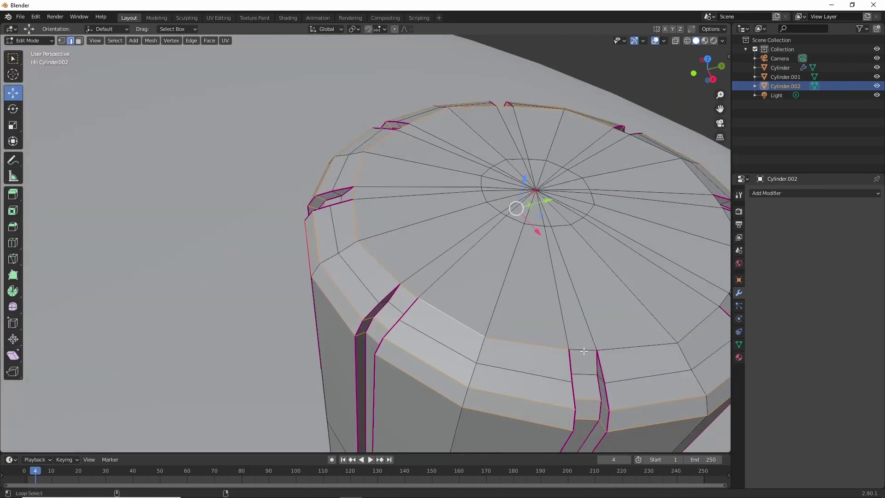
pyautogui.moveTo(674, 258)
pyautogui.mouseDown(button='middle')
pyautogui.moveTo(283, 210)
pyautogui.moveTo(318, 217)
pyautogui.mouseUp(button='middle')
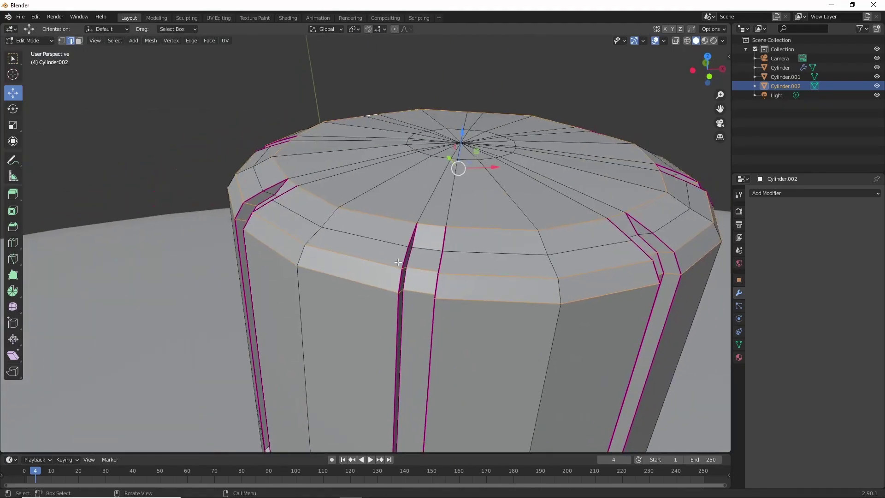
pyautogui.rightClick(318, 217)
pyautogui.click(318, 214)
pyautogui.click(73, 316)
# Step: Try a Ctrl+1 subdivision modifier on the knob, then undo it
pyautogui.press('Tab')
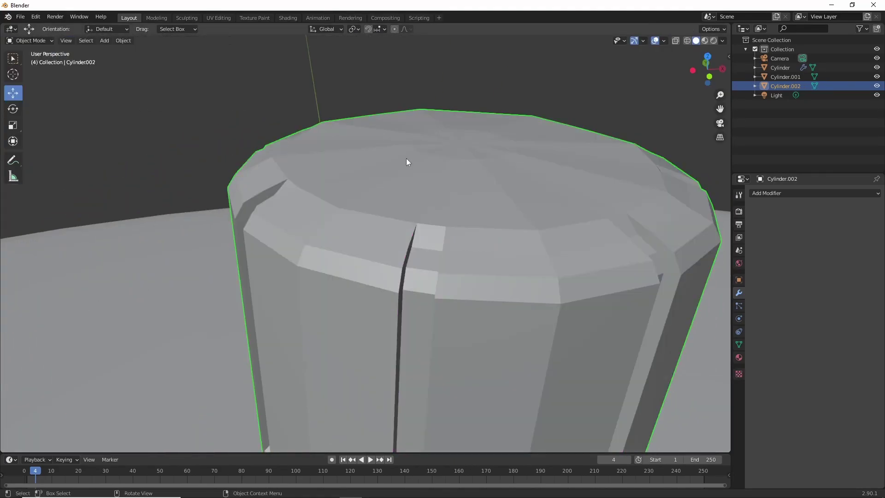
pyautogui.moveTo(406, 156)
pyautogui.mouseDown(button='middle')
pyautogui.moveTo(338, 277)
pyautogui.moveTo(675, 161)
pyautogui.mouseUp(button='middle')
pyautogui.hotkey('ctrl', '1')
pyautogui.click(811, 193)
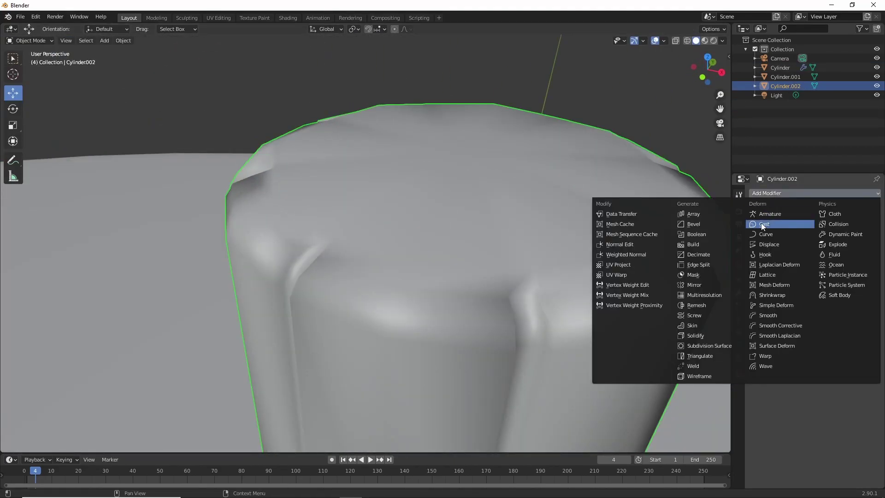
pyautogui.press('Escape')
pyautogui.moveTo(693, 342); pyautogui.dragTo(460, 269, button='middle')
pyautogui.click(811, 193)
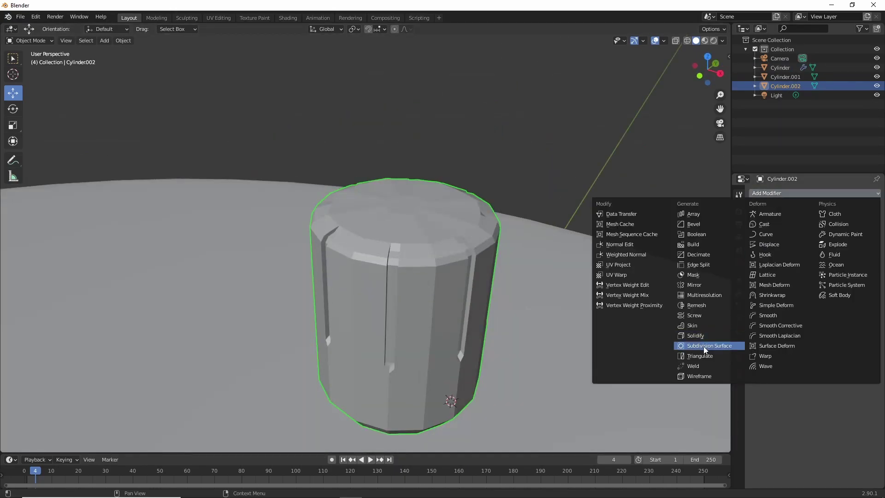
pyautogui.press('Escape')
pyautogui.moveTo(461, 231)
pyautogui.mouseDown(button='middle')
pyautogui.moveTo(358, 214)
pyautogui.moveTo(387, 301)
pyautogui.mouseUp(button='middle')
pyautogui.hotkey('ctrl', 'z')
# Step: Scale the knob's top edge loops slightly inward in Edit Mode
pyautogui.press('Tab')
pyautogui.press('Tab')
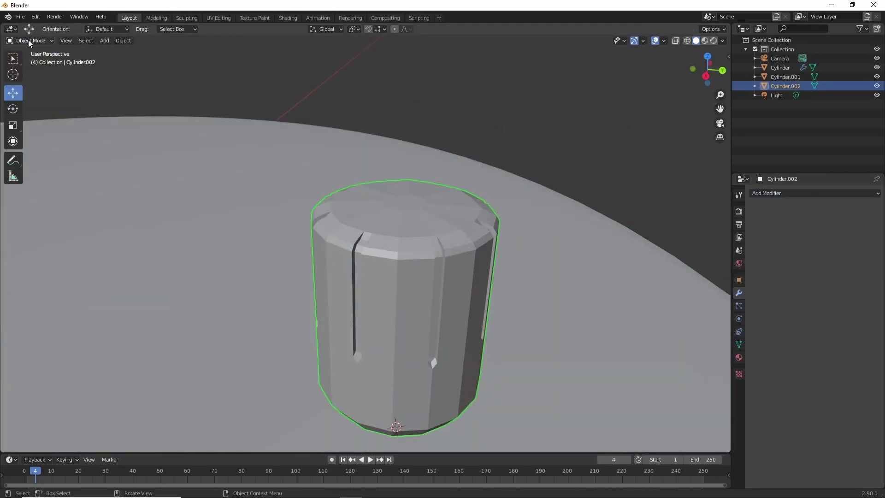
pyautogui.press('Tab')
pyautogui.moveTo(326, 279)
pyautogui.mouseDown(button='middle')
pyautogui.moveTo(461, 322)
pyautogui.moveTo(576, 338)
pyautogui.mouseUp(button='middle')
pyautogui.press('s')
pyautogui.click(577, 340)
pyautogui.click(13, 124)
pyautogui.moveTo(103, 173); pyautogui.dragTo(415, 323, button='middle')
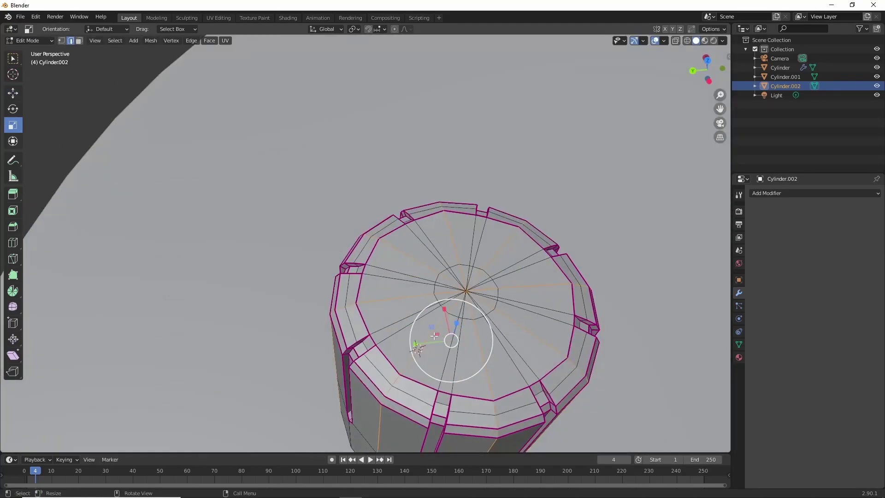
pyautogui.moveTo(452, 339); pyautogui.dragTo(436, 325)
pyautogui.click(437, 325)
pyautogui.moveTo(437, 325)
pyautogui.mouseDown(button='middle')
pyautogui.moveTo(495, 225)
pyautogui.moveTo(351, 134)
pyautogui.mouseUp(button='middle')
# Step: Move Cylinder.002 onto the base disc in Object Mode
pyautogui.press('Tab')
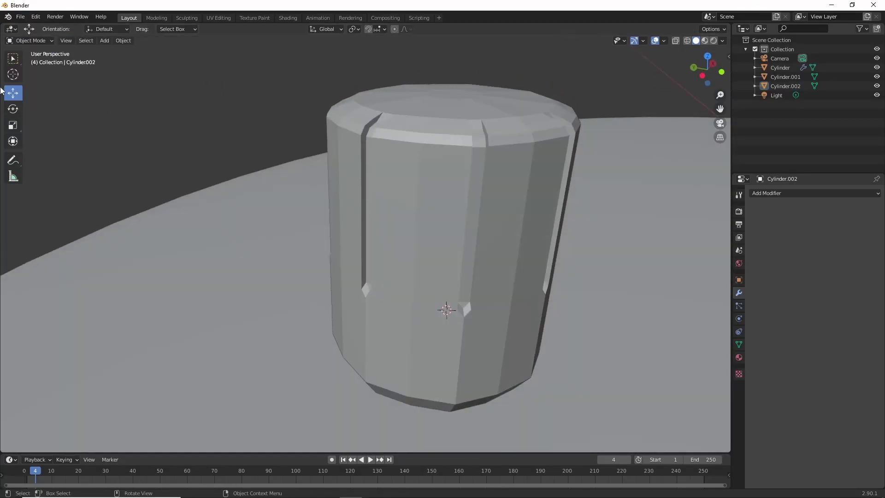
pyautogui.scroll(-5, 488, 189)
pyautogui.moveTo(488, 189); pyautogui.dragTo(584, 221, button='middle')
pyautogui.press('g')
pyautogui.click(584, 221)
pyautogui.scroll(-4, 371, 174)
pyautogui.moveTo(371, 174); pyautogui.dragTo(385, 261, button='middle')
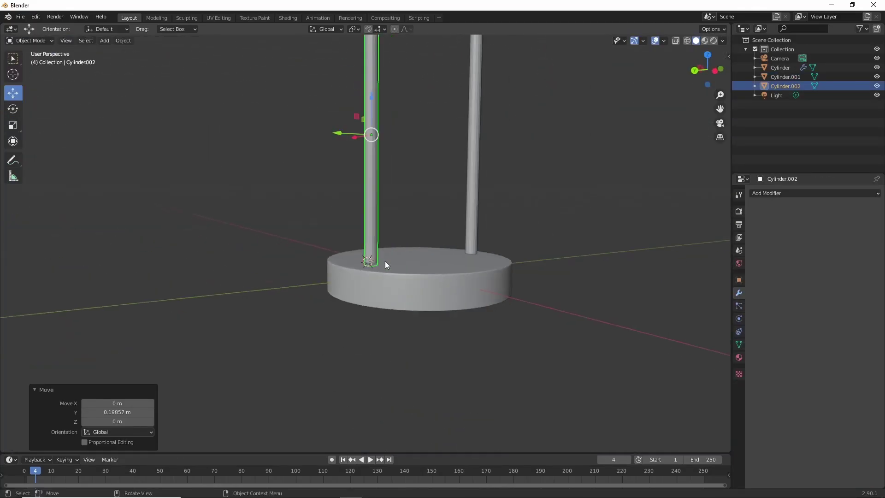
# Step: In Edit Mode, lower the top ring to shorten Cylinder.002
pyautogui.click(30, 41)
pyautogui.click(29, 63)
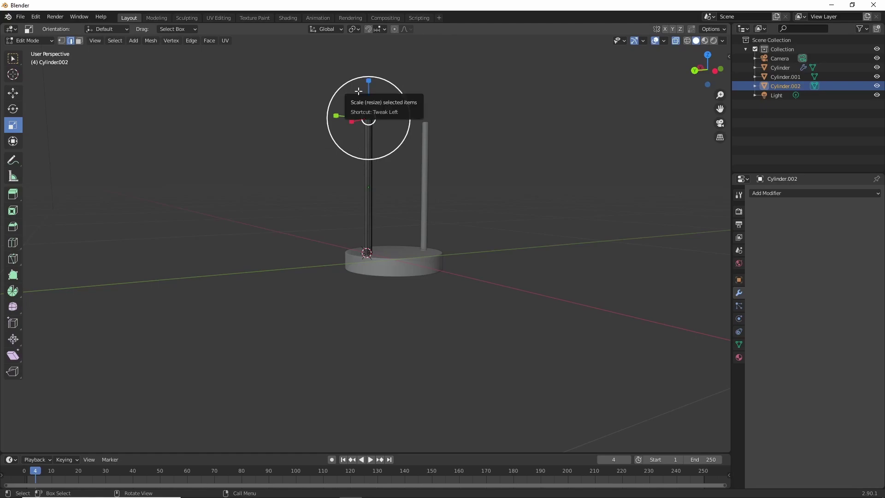
pyautogui.hotkey('shift', 'space')
pyautogui.press('g')
pyautogui.moveTo(366, 92); pyautogui.dragTo(362, 207)
pyautogui.scroll(5, 369, 240)
pyautogui.scroll(2, 390, 248)
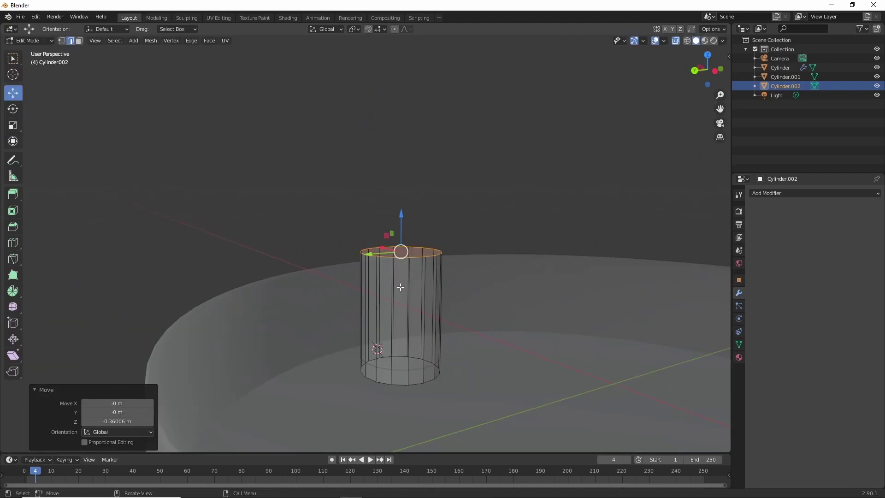
# Step: Nudge the bottom ring slightly along Z
pyautogui.keyDown('alt'); pyautogui.click(390, 369); pyautogui.keyUp('alt')
pyautogui.press('g')
pyautogui.press('z')
pyautogui.click(389, 369)
pyautogui.scroll(-3, 389, 369)
pyautogui.moveTo(389, 368); pyautogui.dragTo(307, 313, button='middle')
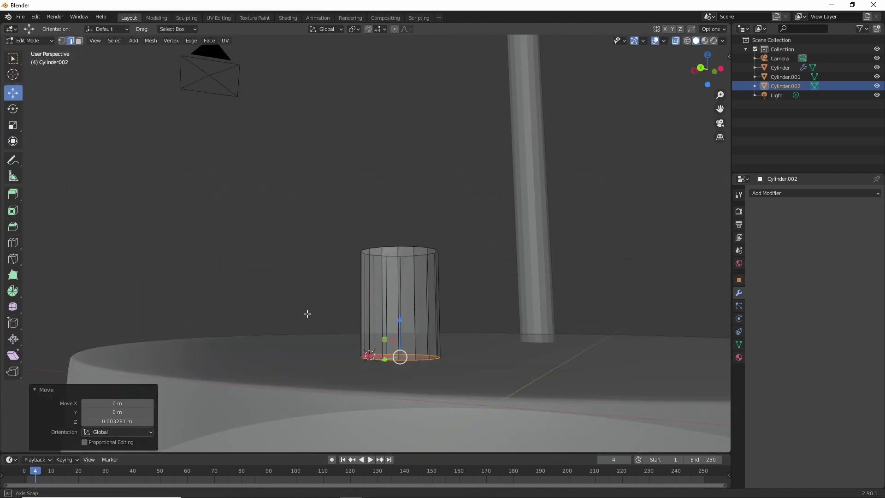
pyautogui.scroll(4, 404, 325)
# Step: Add a loop cut near the bottom and scale it in to taper the base
pyautogui.hotkey('ctrl', 'r')
pyautogui.click(379, 340)
pyautogui.scroll(-4, 355, 405)
pyautogui.press('s')
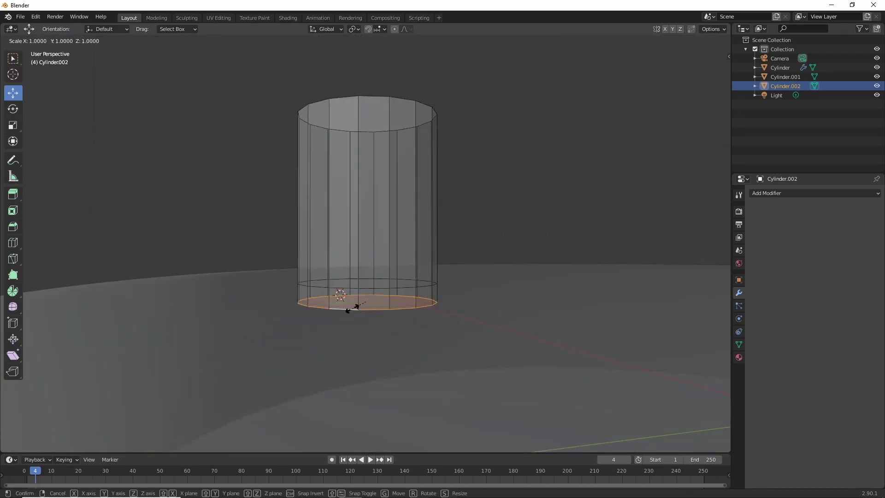
pyautogui.click(352, 306)
pyautogui.moveTo(353, 306); pyautogui.dragTo(366, 198, button='middle')
# Step: Add a loop cut near the top and shrink the top ring to chamfer it
pyautogui.hotkey('ctrl', 'r')
pyautogui.click(366, 198)
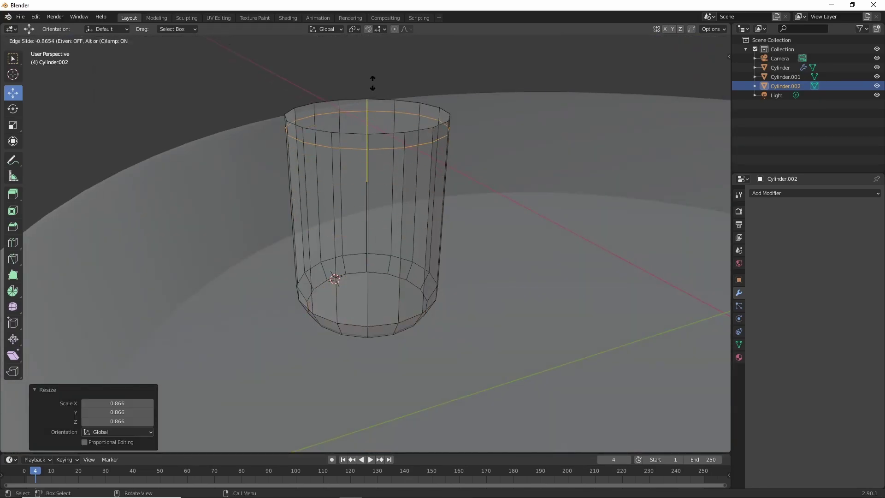
pyautogui.click(372, 86)
pyautogui.keyDown('alt'); pyautogui.click(391, 124); pyautogui.keyUp('alt')
pyautogui.press('s')
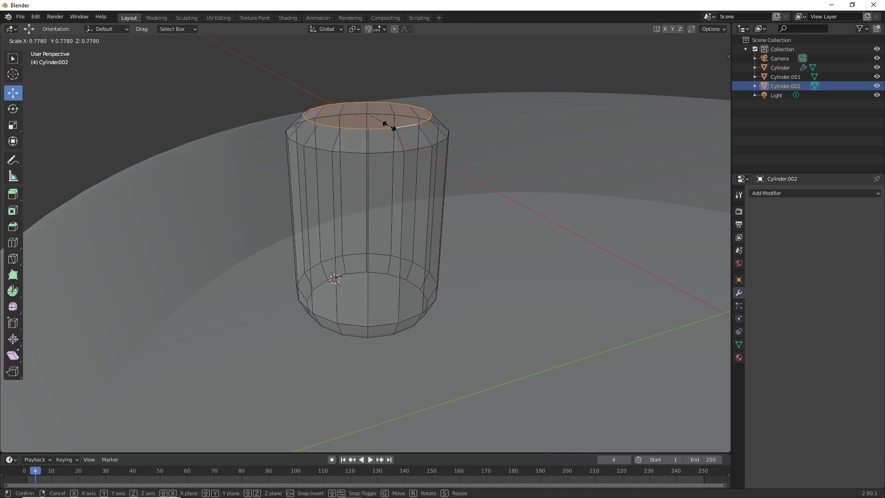
pyautogui.click(385, 121)
pyautogui.moveTo(385, 121); pyautogui.dragTo(398, 140, button='middle')
# Step: Slide a new inner ring into place on the top face
pyautogui.click(407, 137)
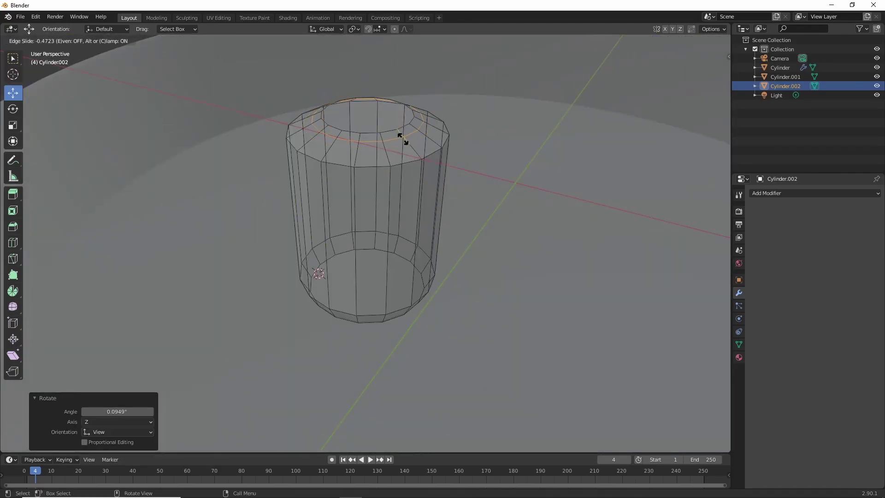
pyautogui.click(409, 155)
pyautogui.moveTo(409, 155); pyautogui.dragTo(436, 231, button='middle')
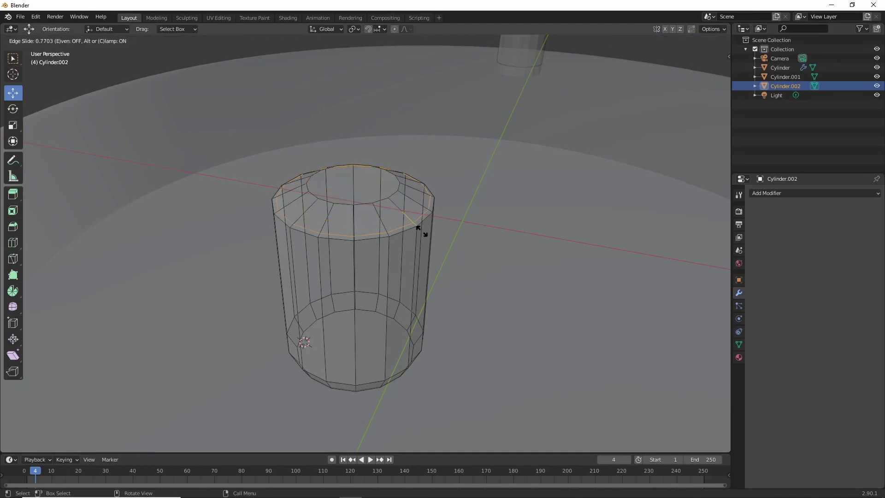
pyautogui.click(421, 230)
pyautogui.moveTo(421, 230); pyautogui.dragTo(428, 184, button='middle')
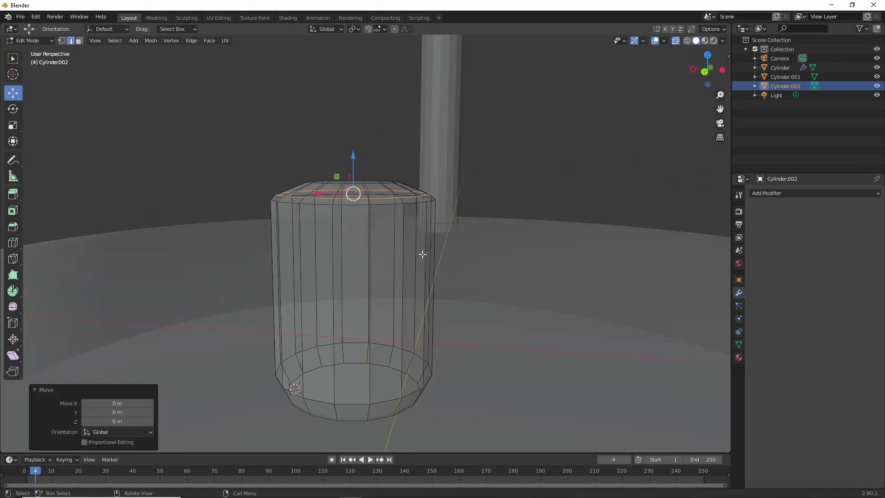
pyautogui.moveTo(422, 254); pyautogui.dragTo(375, 201, button='middle')
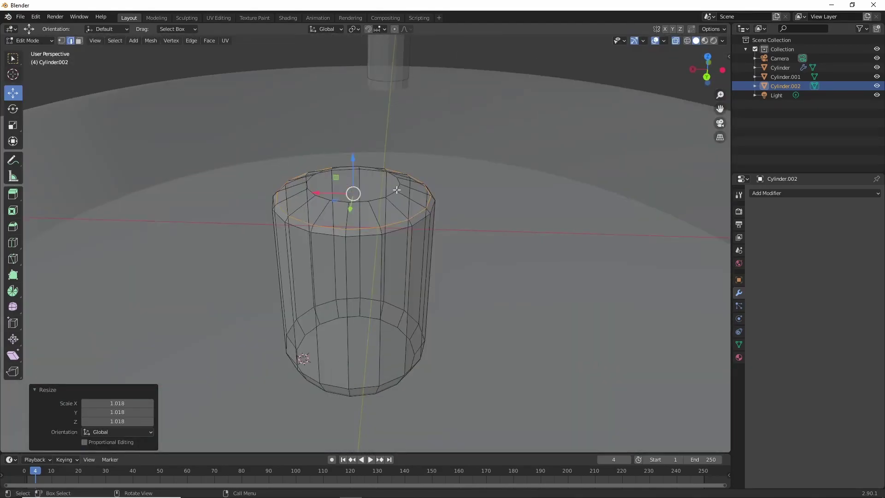
# Step: Slide an inner loop on the top face, scale it to 1.249, and bevel it
pyautogui.keyDown('alt'); pyautogui.click(376, 201); pyautogui.keyUp('alt')
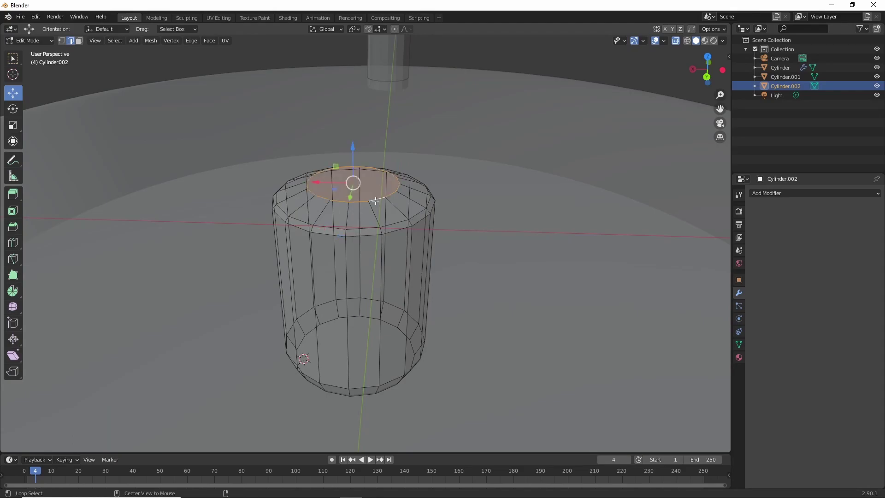
pyautogui.click(385, 202)
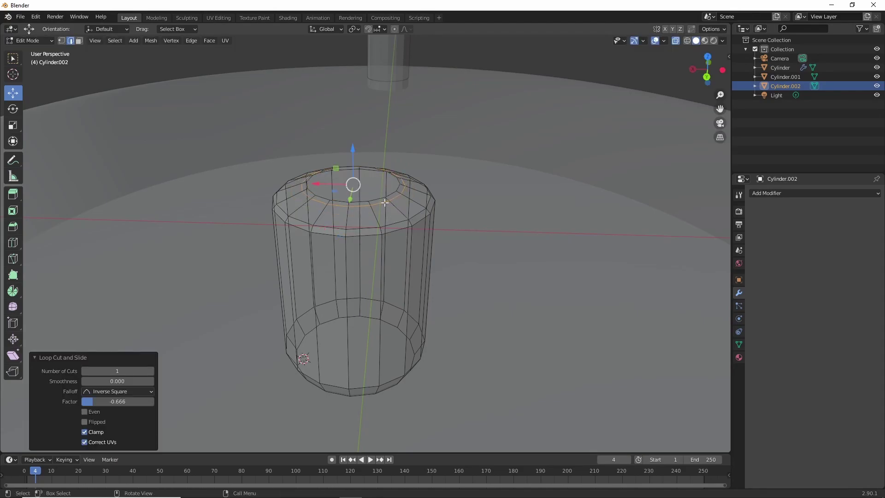
pyautogui.click(396, 205)
pyautogui.moveTo(395, 205)
pyautogui.mouseDown(button='middle')
pyautogui.moveTo(353, 153)
pyautogui.moveTo(442, 235)
pyautogui.mouseUp(button='middle')
pyautogui.press('g')
pyautogui.press('z')
pyautogui.press('Escape')
pyautogui.press('s')
pyautogui.click(414, 274)
pyautogui.moveTo(415, 274); pyautogui.dragTo(409, 199, button='middle')
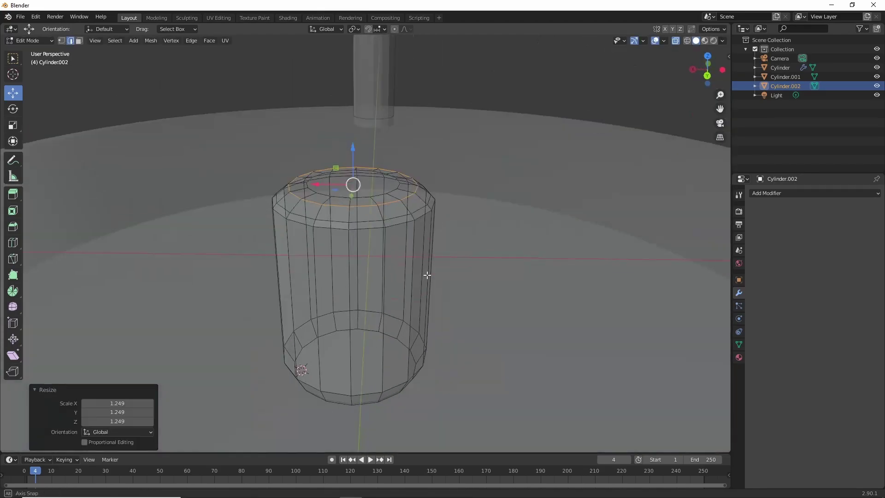
pyautogui.click(411, 209)
# Step: Clear the selection, turn off X-ray, and add an edge loop around the lower body
pyautogui.hotkey('alt', 'a')
pyautogui.scroll(5, 415, 277)
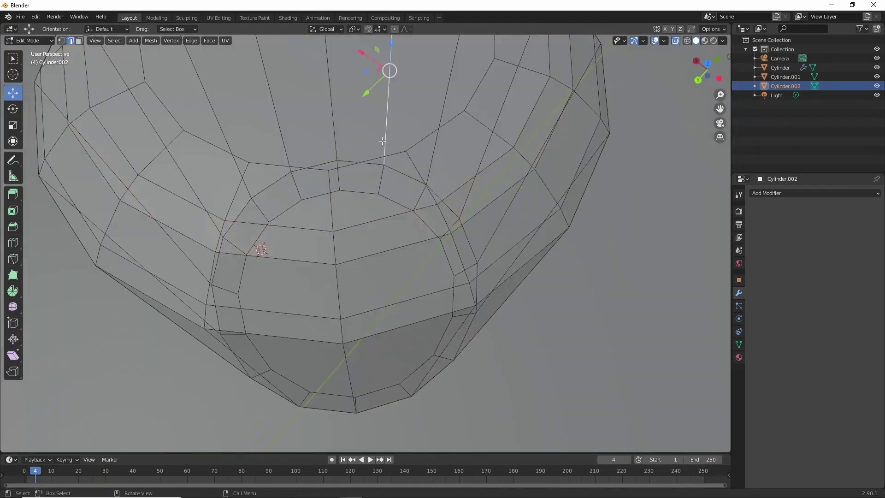
pyautogui.scroll(-8, 387, 288)
pyautogui.scroll(2, 387, 288)
pyautogui.click(677, 41)
pyautogui.scroll(3, 396, 230)
pyautogui.hotkey('ctrl', 'r')
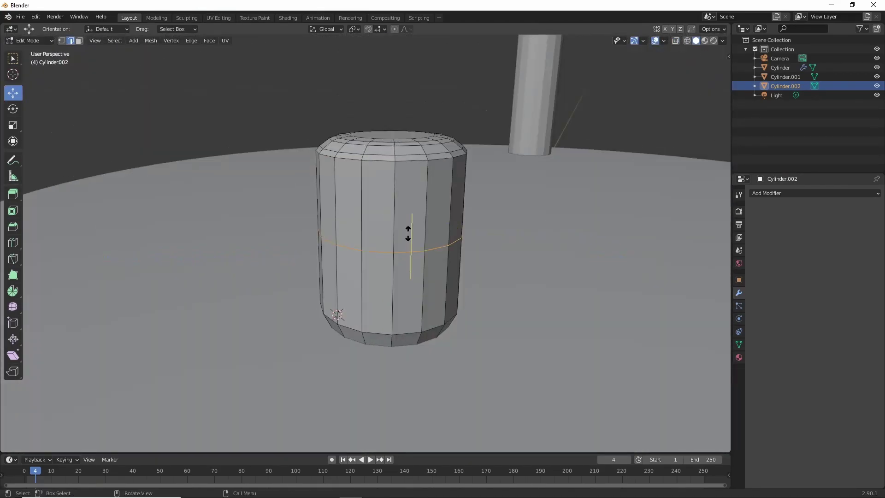
pyautogui.click(429, 231)
# Step: Box-select the top rim edges and place the 3D cursor on the cylinder
pyautogui.click(394, 221)
pyautogui.moveTo(394, 221)
pyautogui.mouseDown(button='middle')
pyautogui.moveTo(383, 200)
pyautogui.moveTo(458, 232)
pyautogui.mouseUp(button='middle')
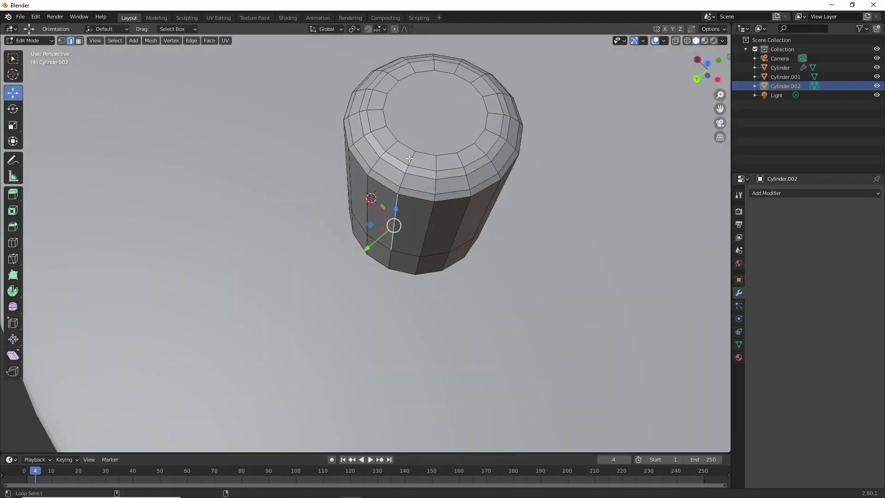
pyautogui.moveTo(409, 158)
pyautogui.mouseDown(button='middle')
pyautogui.moveTo(419, 179)
pyautogui.moveTo(396, 143)
pyautogui.mouseUp(button='middle')
pyautogui.moveTo(396, 142); pyautogui.dragTo(409, 208)
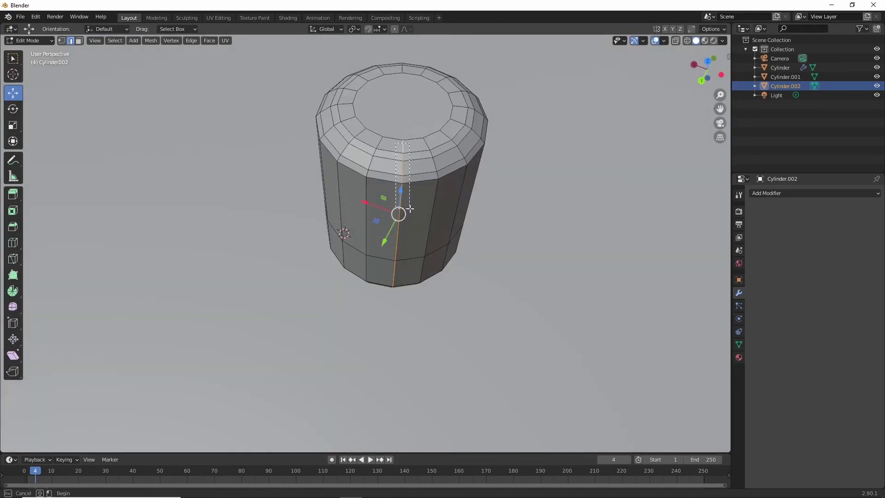
pyautogui.click(13, 74)
pyautogui.moveTo(396, 187); pyautogui.dragTo(396, 188)
pyautogui.click(15, 63)
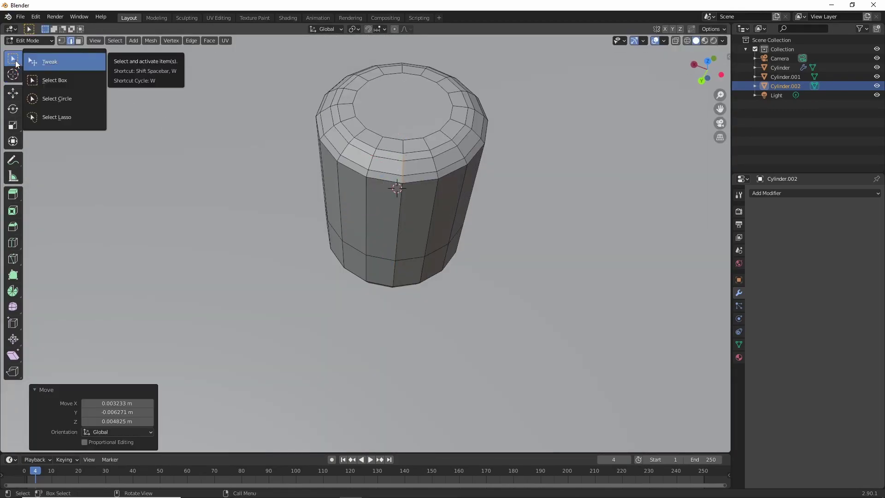
# Step: Select a vertical edge on the knob's side, just below the rim
pyautogui.scroll(-4, 452, 200)
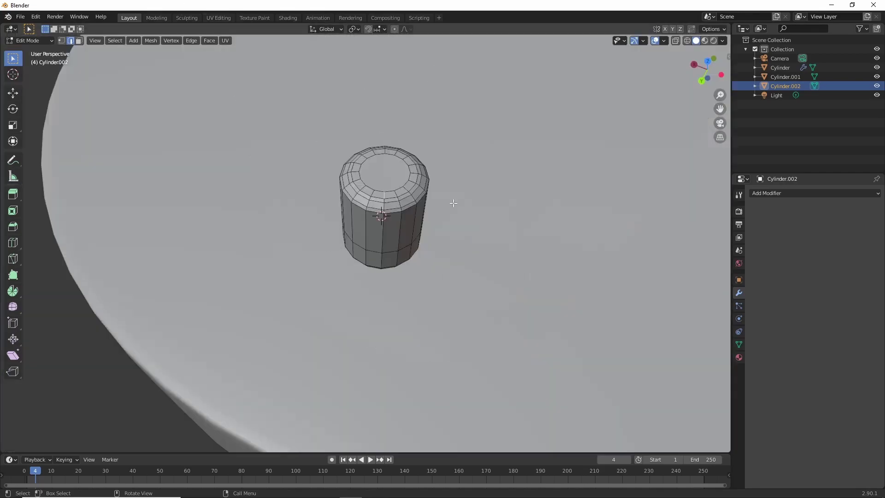
pyautogui.press('`')
pyautogui.click(442, 264)
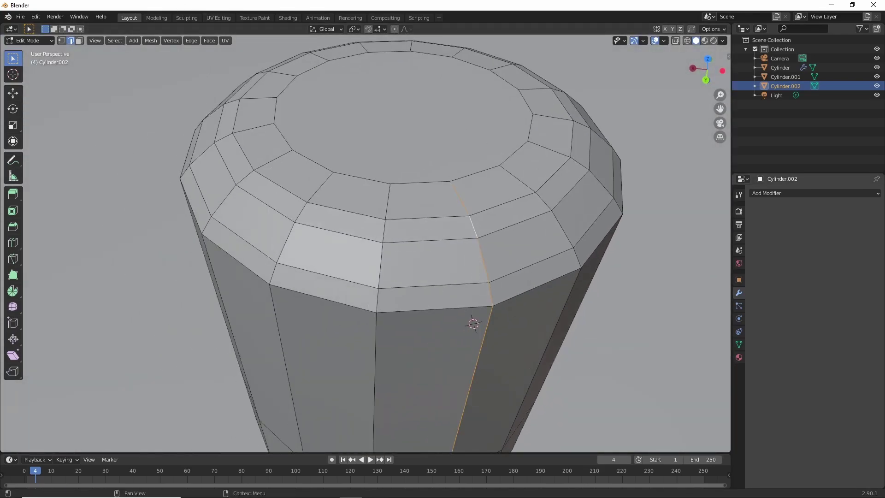
pyautogui.click(481, 325)
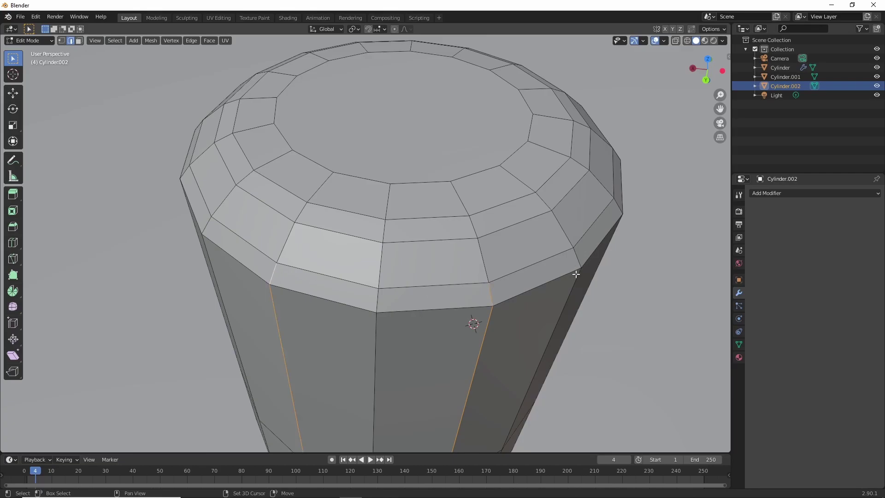
pyautogui.moveTo(575, 274)
pyautogui.mouseDown(button='middle')
pyautogui.moveTo(486, 175)
pyautogui.moveTo(357, 109)
pyautogui.moveTo(479, 316)
pyautogui.mouseUp(button='middle')
pyautogui.scroll(-2, 265, 348)
pyautogui.scroll(-4, 322, 307)
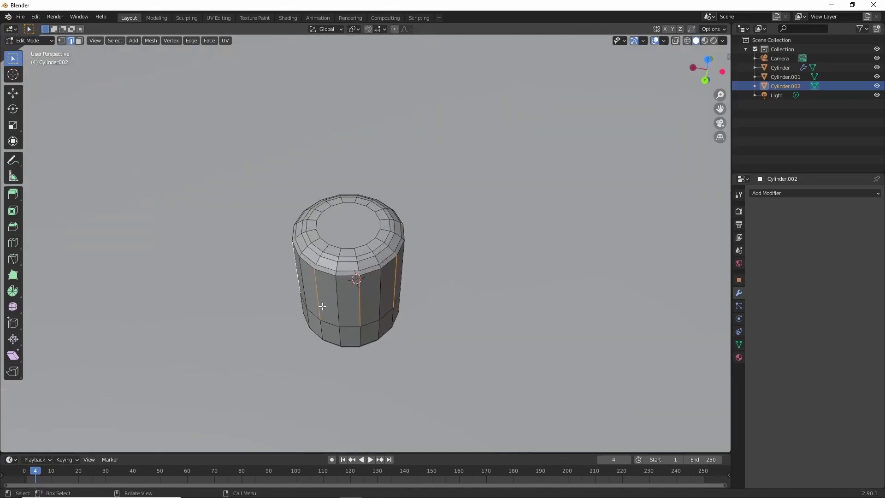
pyautogui.scroll(5, 395, 296)
pyautogui.scroll(-7, 457, 272)
pyautogui.scroll(8, 437, 244)
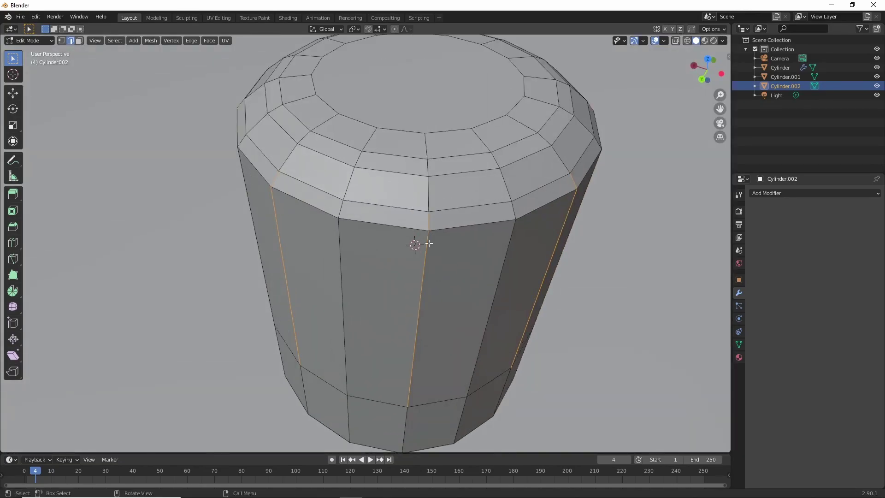
# Step: Bevel the knob's vertical edges into strips to form grooves around its side
pyautogui.hotkey('ctrl', 'b')
pyautogui.click(422, 260)
pyautogui.hotkey('ctrl', 'z')
pyautogui.moveTo(252, 88); pyautogui.dragTo(430, 200, button='middle')
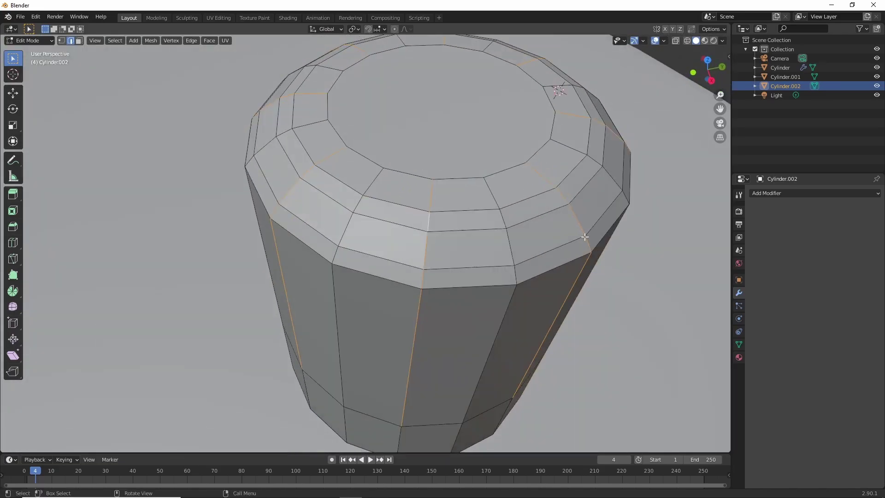
pyautogui.scroll(-5, 585, 236)
pyautogui.moveTo(585, 236); pyautogui.dragTo(419, 305, button='middle')
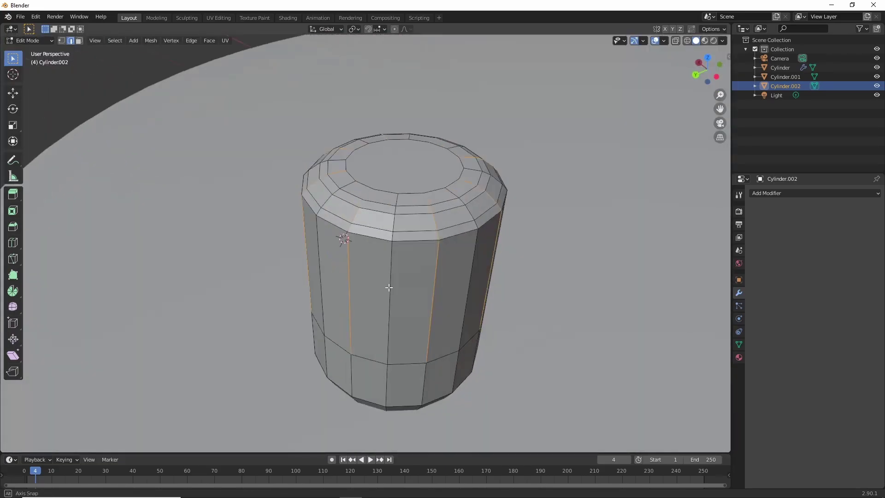
pyautogui.click(441, 306)
# Step: Select the knob's top ring and cap face and extrude them along their normals
pyautogui.keyDown('shift'); pyautogui.click(378, 231); pyautogui.keyUp('shift')
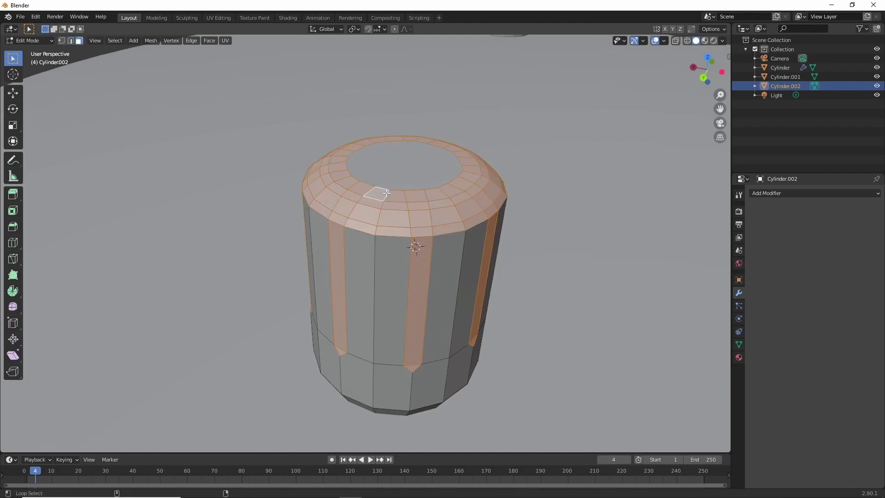
pyautogui.keyDown('shift'); pyautogui.click(396, 171); pyautogui.keyUp('shift')
pyautogui.moveTo(395, 171); pyautogui.dragTo(413, 218, button='middle')
pyautogui.click(414, 218)
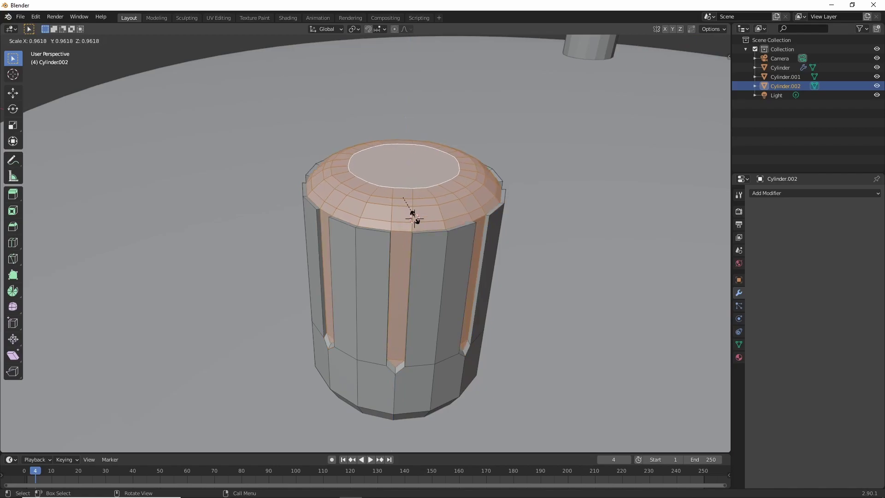
pyautogui.press('space')
pyautogui.moveTo(413, 219)
pyautogui.mouseDown(button='middle')
pyautogui.moveTo(582, 279)
pyautogui.moveTo(341, 359)
pyautogui.mouseUp(button='middle')
# Step: Return to Object Mode with see-through display turned off
pyautogui.click(675, 41)
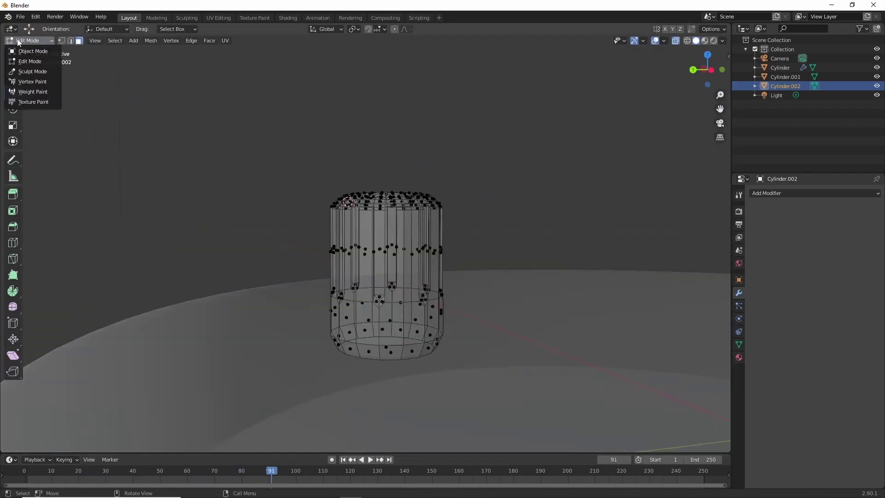
pyautogui.press('e')
pyautogui.press('Tab')
pyautogui.hotkey('alt', 'z')
pyautogui.scroll(-5, 388, 214)
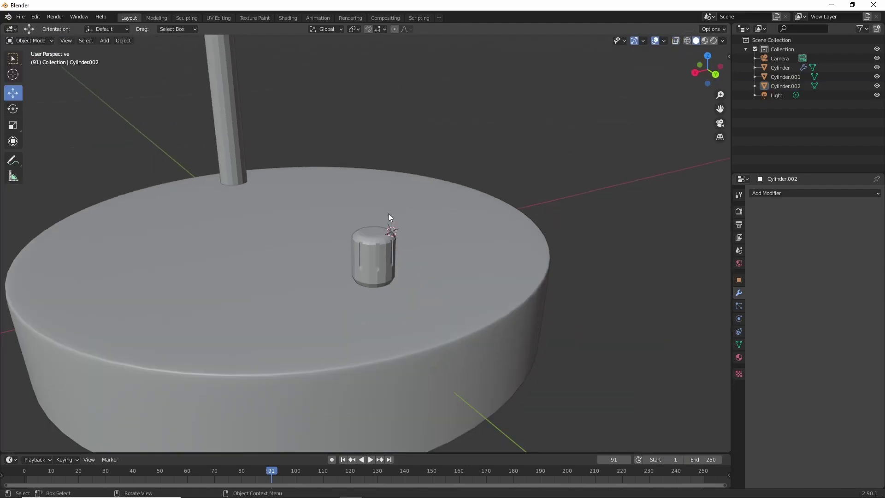
pyautogui.moveTo(388, 214); pyautogui.dragTo(350, 274, button='middle')
# Step: Select the knob and apply Shade Smooth from the object context menu
pyautogui.click(366, 253)
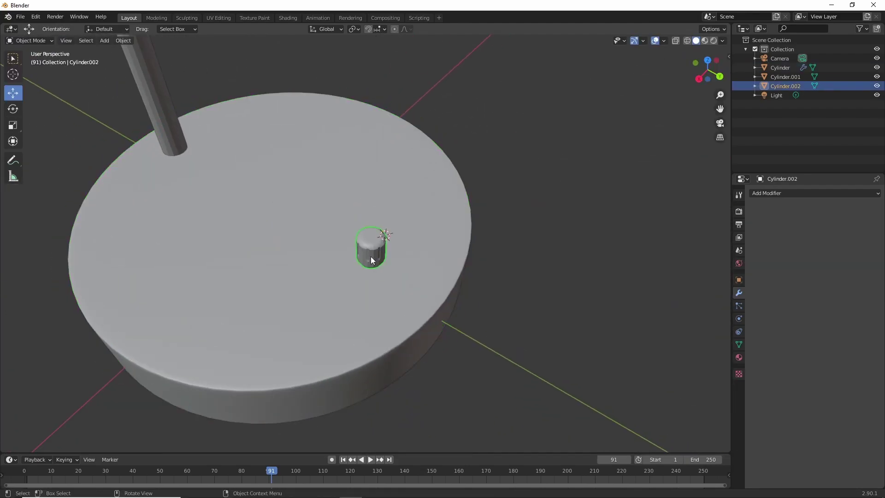
pyautogui.rightClick(371, 245)
pyautogui.click(371, 245)
pyautogui.rightClick(369, 247)
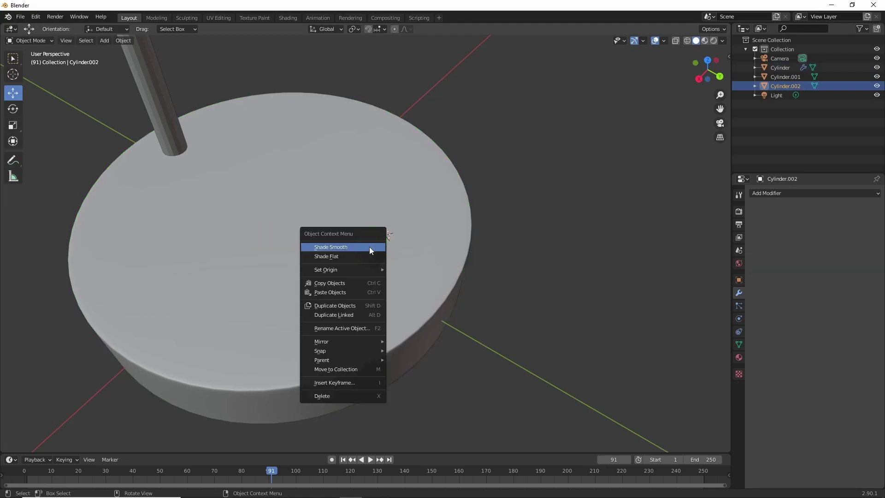
pyautogui.click(366, 244)
# Step: Reselect the knob, then clear the selection and add the base disk
pyautogui.click(374, 240)
pyautogui.scroll(-2, 375, 240)
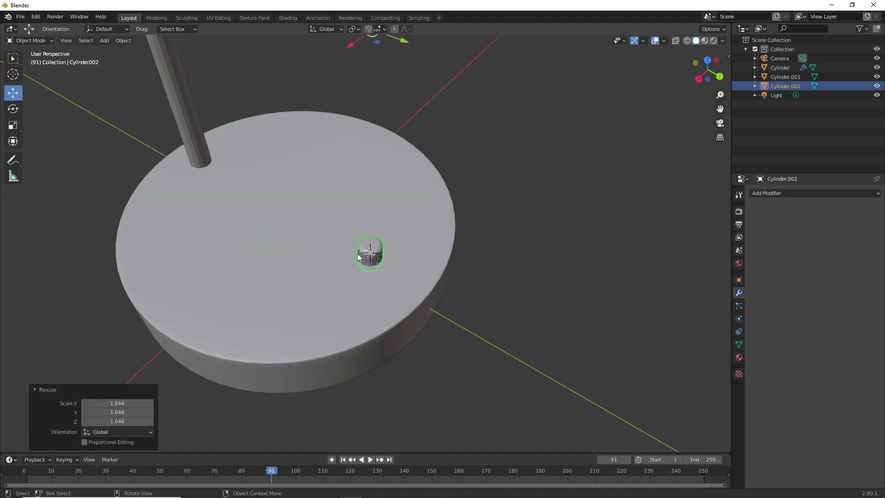
pyautogui.scroll(-2, 386, 116)
pyautogui.click(386, 115)
pyautogui.scroll(5, 385, 244)
pyautogui.click(389, 245)
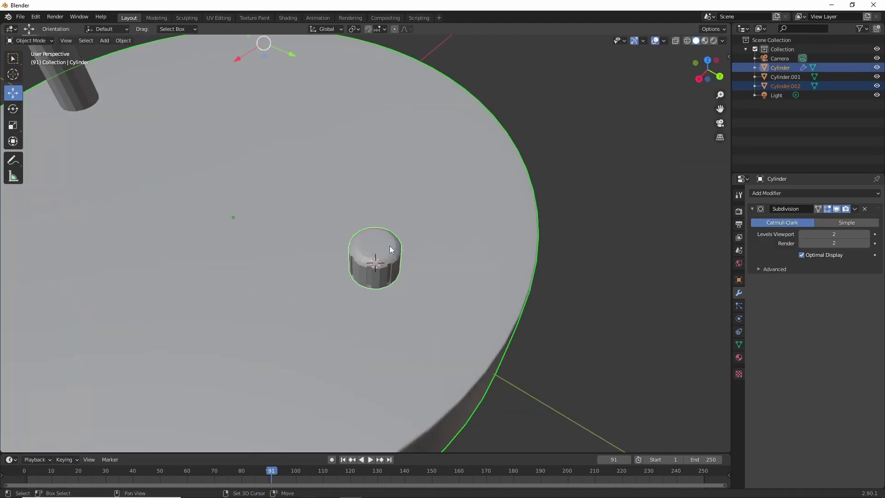
pyautogui.hotkey('shift', 'space')
# Step: Reselect just the knob and jump the timeline back to the first frame
pyautogui.click(378, 234)
pyautogui.hotkey('shift', 'space')
pyautogui.scroll(-5, 371, 231)
pyautogui.scroll(4, 372, 231)
pyautogui.hotkey('shift', 'Left')
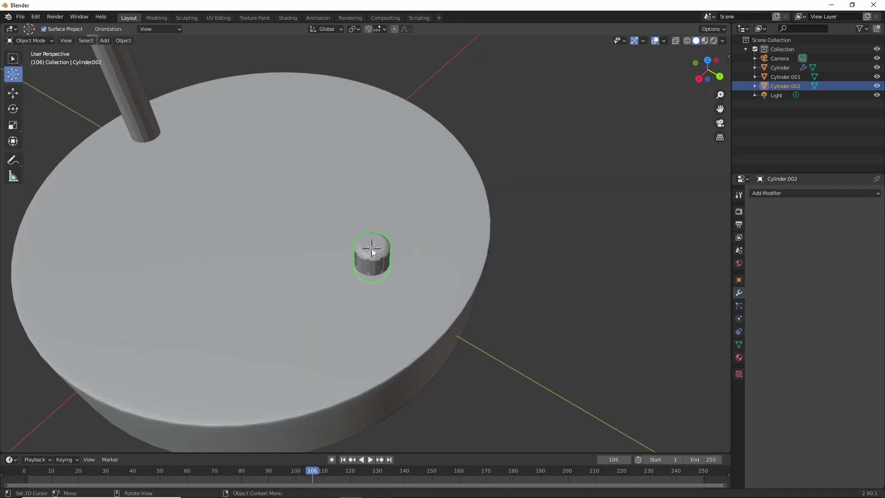
pyautogui.scroll(1, 230, 96)
pyautogui.press('`')
# Step: Frame the knob and set its origin to its geometry centre
pyautogui.click(444, 267)
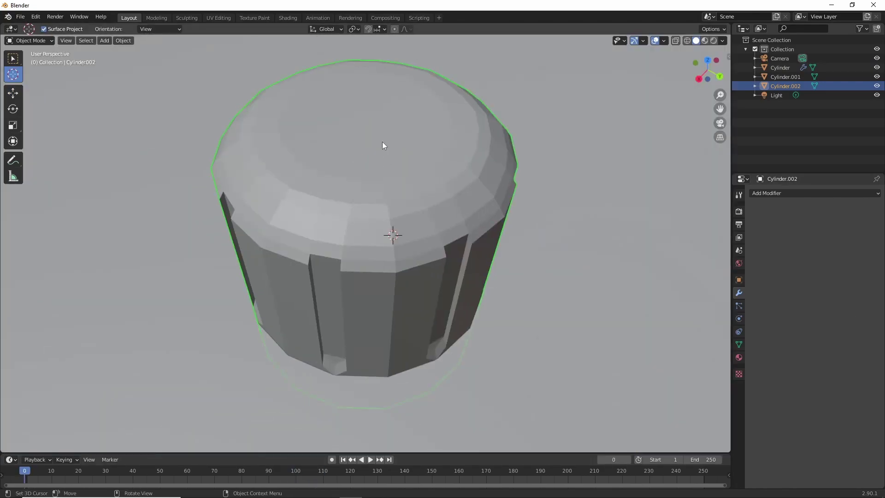
pyautogui.press('`')
pyautogui.press('Escape')
pyautogui.hotkey('shift', 'a')
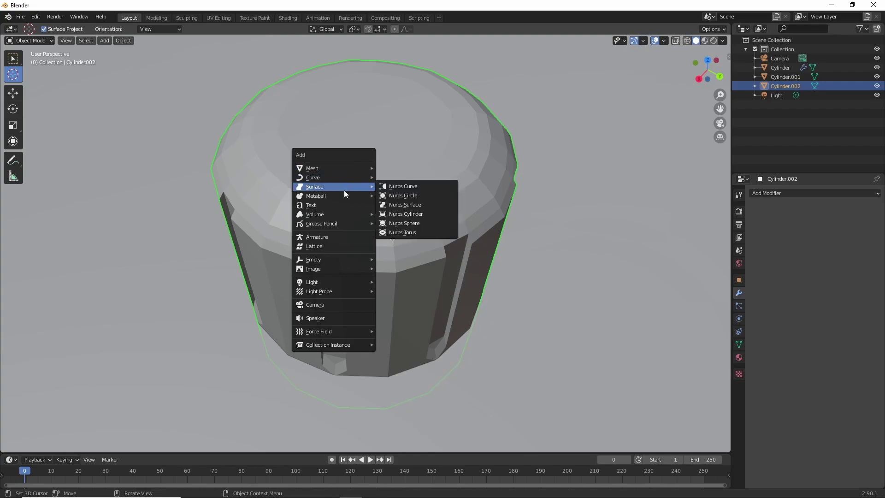
pyautogui.click(421, 112)
pyautogui.rightClick(344, 219)
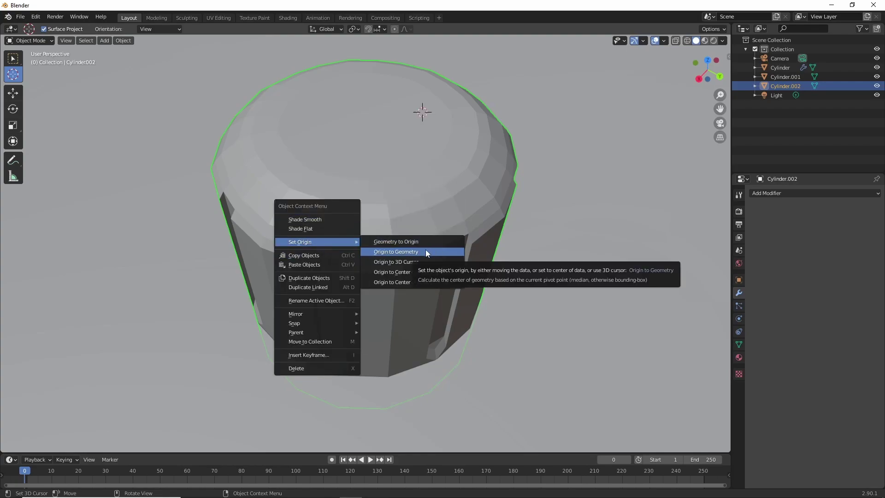
pyautogui.click(424, 250)
# Step: Nudge the knob slightly up along Z onto the base
pyautogui.scroll(-4, 369, 239)
pyautogui.hotkey('shift', 'space')
pyautogui.press('g')
pyautogui.moveTo(366, 170); pyautogui.dragTo(366, 156)
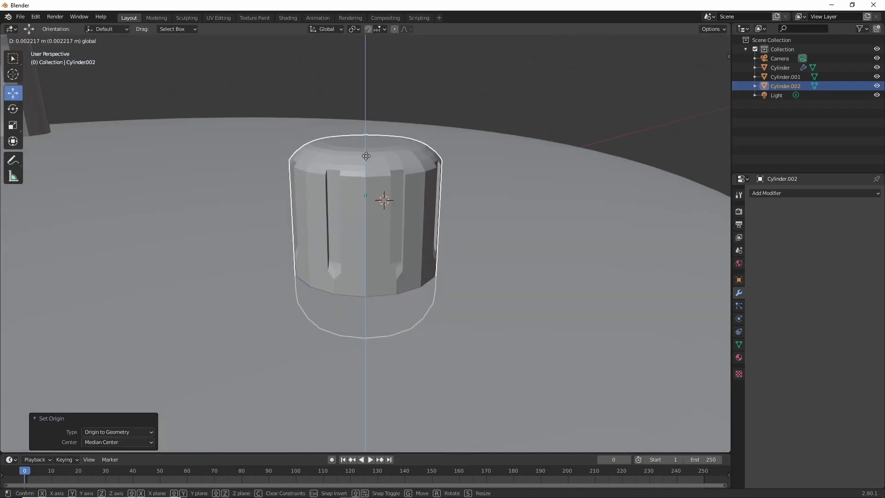
pyautogui.click(366, 156)
pyautogui.scroll(-5, 410, 244)
pyautogui.moveTo(424, 333)
pyautogui.mouseDown(button='middle')
pyautogui.moveTo(323, 277)
pyautogui.moveTo(359, 258)
pyautogui.mouseUp(button='middle')
# Step: Move the knob along Z so it sits flush on the base
pyautogui.scroll(-2, 317, 270)
pyautogui.scroll(-3, 317, 270)
pyautogui.press('g')
pyautogui.press('z')
pyautogui.click(449, 292)
pyautogui.scroll(-4, 449, 292)
pyautogui.moveTo(449, 291); pyautogui.dragTo(437, 336, button='middle')
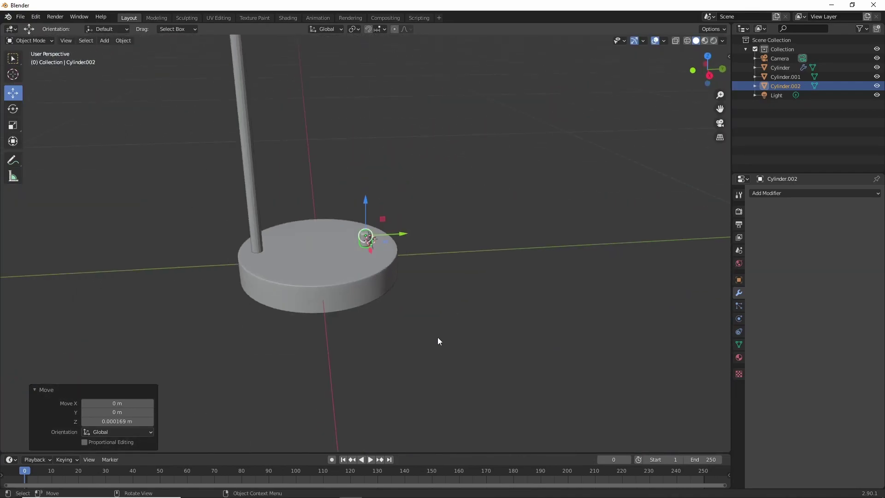
# Step: Duplicate the upright pole and shift the copy 0.32383 m along Y
pyautogui.press('KP_3')
pyautogui.keyDown('shift'); pyautogui.moveTo(267, 101); pyautogui.dragTo(353, 229, button='middle'); pyautogui.keyUp('shift')
pyautogui.click(345, 228)
pyautogui.scroll(2, 382, 277)
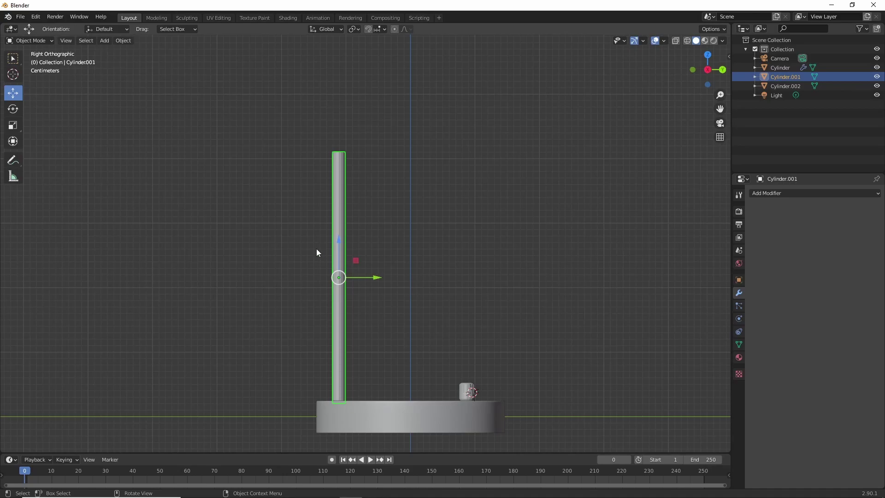
pyautogui.hotkey('shift', 'd')
pyautogui.click(498, 282)
pyautogui.press('g')
pyautogui.click(548, 276)
pyautogui.moveTo(548, 277); pyautogui.dragTo(587, 271, button='middle')
pyautogui.moveTo(707, 70); pyautogui.dragTo(715, 63)
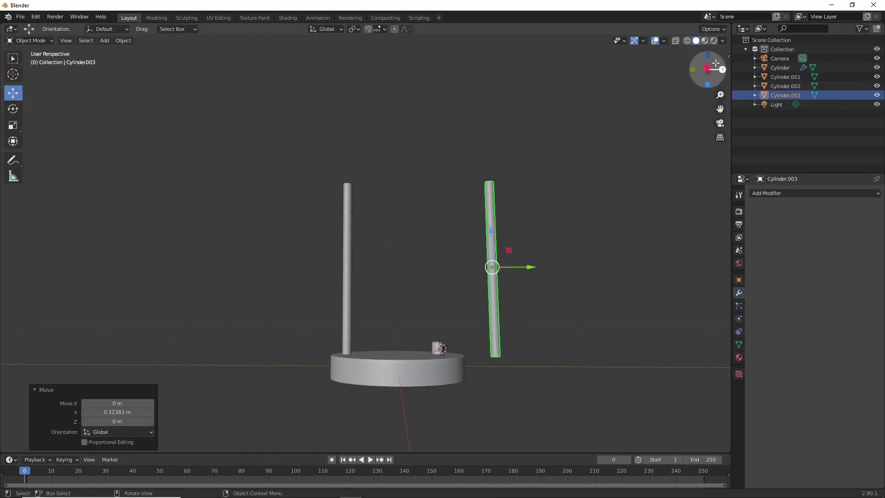
pyautogui.press('KP_3')
# Step: Raise the copy's bottom vertices along Z to shorten it into a floating tube
pyautogui.press('Tab')
pyautogui.press('g')
pyautogui.press('z')
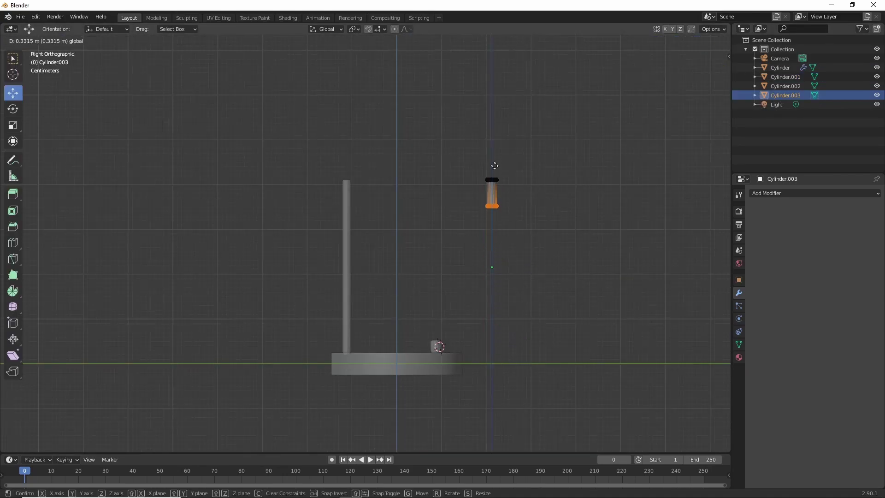
pyautogui.click(494, 165)
pyautogui.hotkey('alt', 'a')
pyautogui.press('Tab')
pyautogui.click(345, 193)
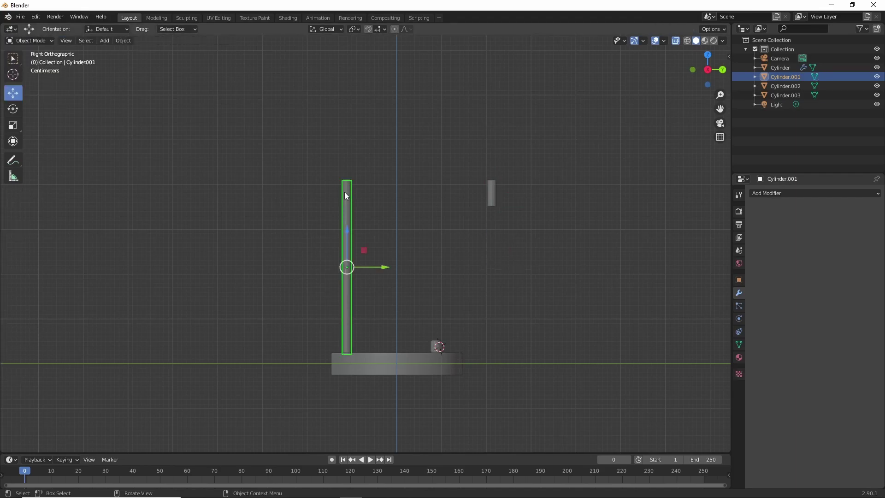
# Step: Duplicate the pole, rotate the copy horizontal, and raise it above the poles
pyautogui.hotkey('shift', 'd')
pyautogui.press('y')
pyautogui.click(456, 262)
pyautogui.press('r')
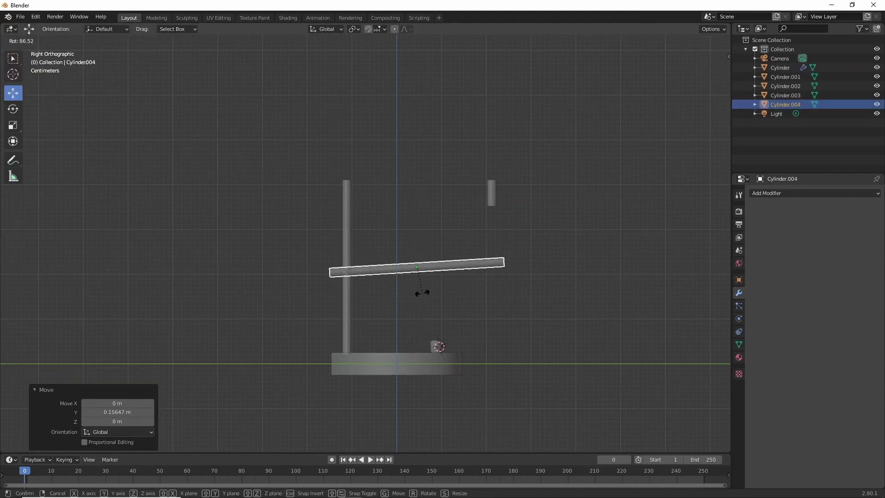
pyautogui.click(324, 286)
pyautogui.press('g')
pyautogui.press('z')
pyautogui.click(444, 99)
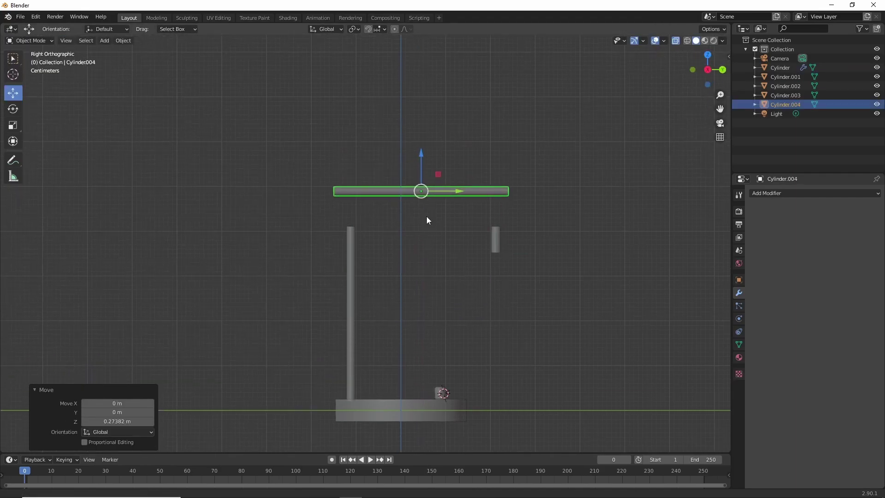
# Step: Shorten the horizontal bar along its length and lower it slightly
pyautogui.scroll(4, 427, 216)
pyautogui.hotkey('shift', 'space')
pyautogui.press('s')
pyautogui.moveTo(520, 140); pyautogui.dragTo(505, 143)
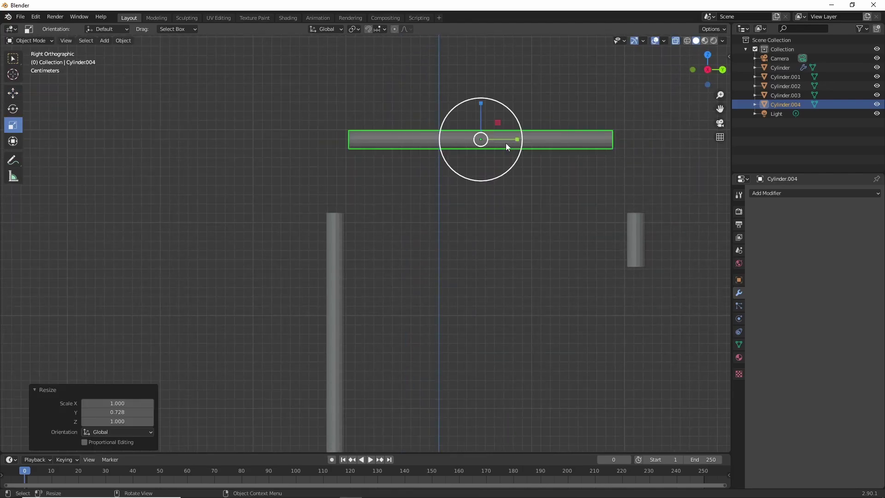
pyautogui.press('w')
pyautogui.scroll(-5, 421, 230)
pyautogui.scroll(2, 427, 192)
pyautogui.moveTo(429, 158); pyautogui.dragTo(429, 159)
pyautogui.scroll(2, 484, 207)
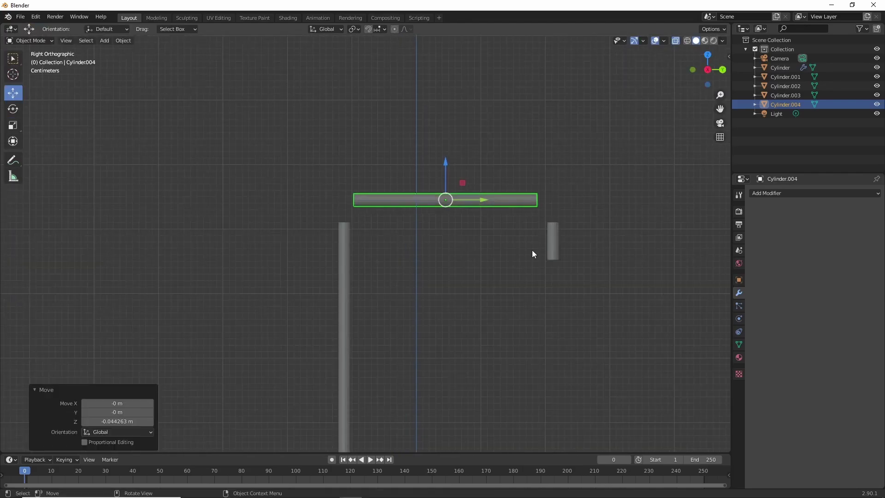
pyautogui.scroll(2, 464, 168)
# Step: Pull the bar's right-end vertices inward in Edit Mode
pyautogui.press('Tab')
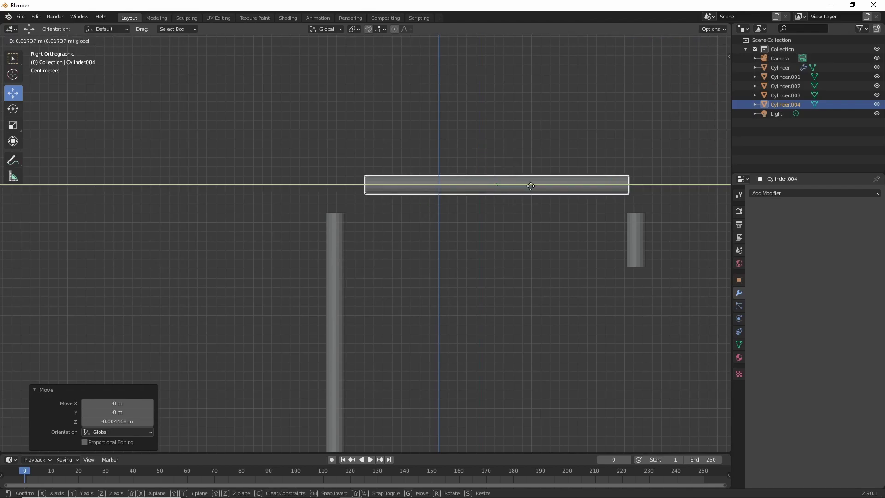
pyautogui.press('Tab')
pyautogui.press('Tab')
pyautogui.moveTo(603, 137)
pyautogui.mouseDown()
pyautogui.moveTo(662, 185)
pyautogui.moveTo(652, 186)
pyautogui.mouseUp()
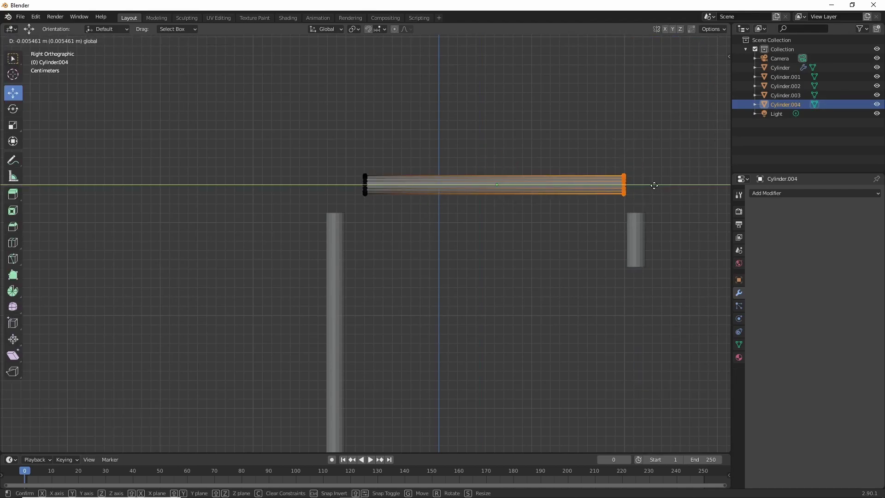
pyautogui.press('Tab')
pyautogui.click(636, 239)
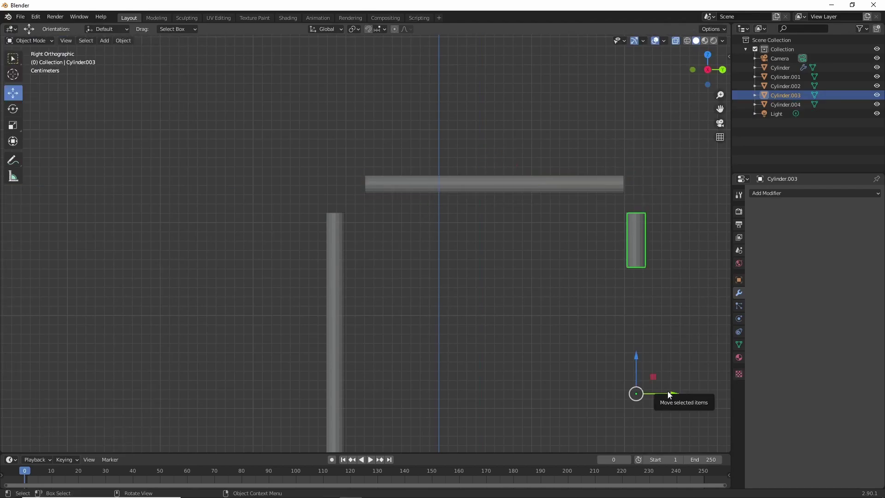
# Step: Centre the short tube's origin on its geometry, shift it along Y, then select the bar and pole too
pyautogui.rightClick(645, 253)
pyautogui.click(682, 248)
pyautogui.press('g')
pyautogui.press('y')
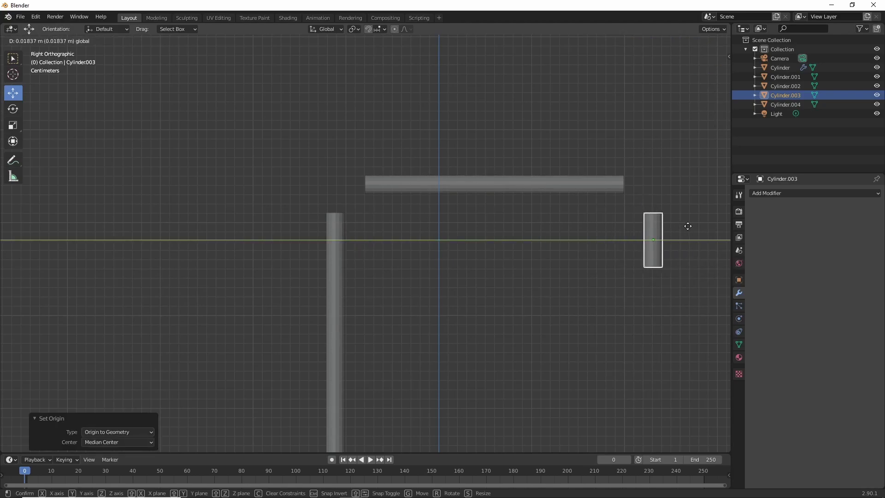
pyautogui.click(687, 226)
pyautogui.keyDown('shift'); pyautogui.click(523, 182); pyautogui.keyUp('shift')
pyautogui.keyDown('shift'); pyautogui.click(335, 277); pyautogui.keyUp('shift')
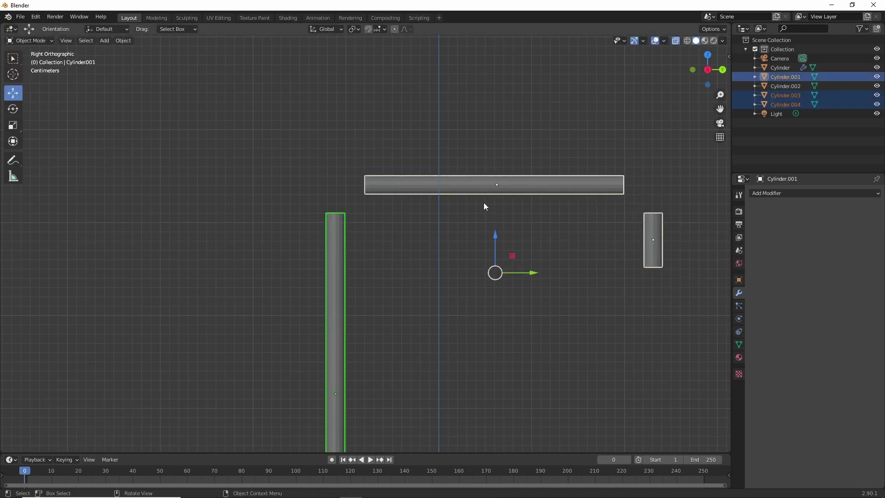
# Step: In Edit Mode, select the horizontal bar's end loop and the pole's top edge loop
pyautogui.press('Tab')
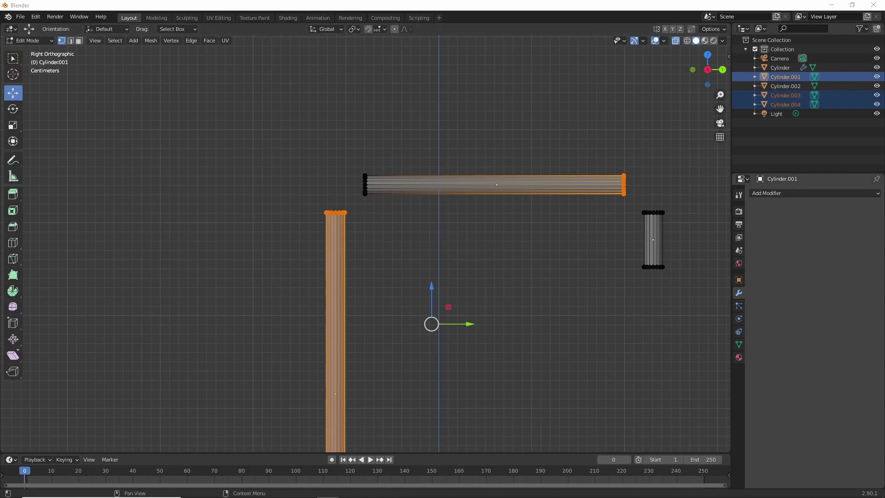
pyautogui.press('Tab')
pyautogui.press('Tab')
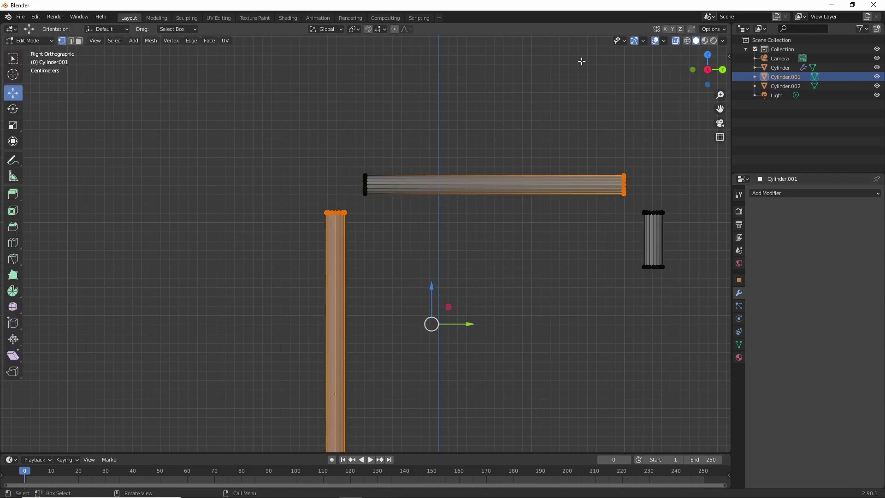
pyautogui.moveTo(452, 182); pyautogui.dragTo(276, 147, button='middle')
pyautogui.moveTo(258, 139); pyautogui.dragTo(392, 242)
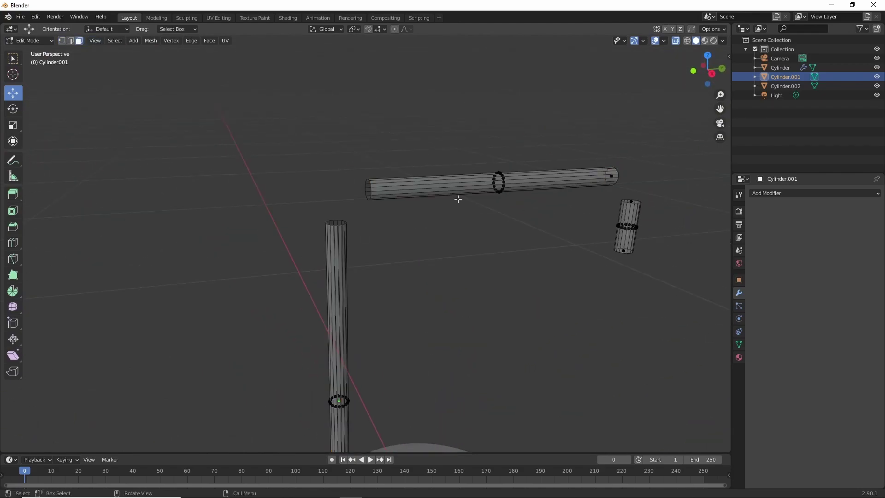
pyautogui.moveTo(458, 197)
pyautogui.mouseDown(button='middle')
pyautogui.moveTo(545, 233)
pyautogui.moveTo(410, 285)
pyautogui.mouseUp(button='middle')
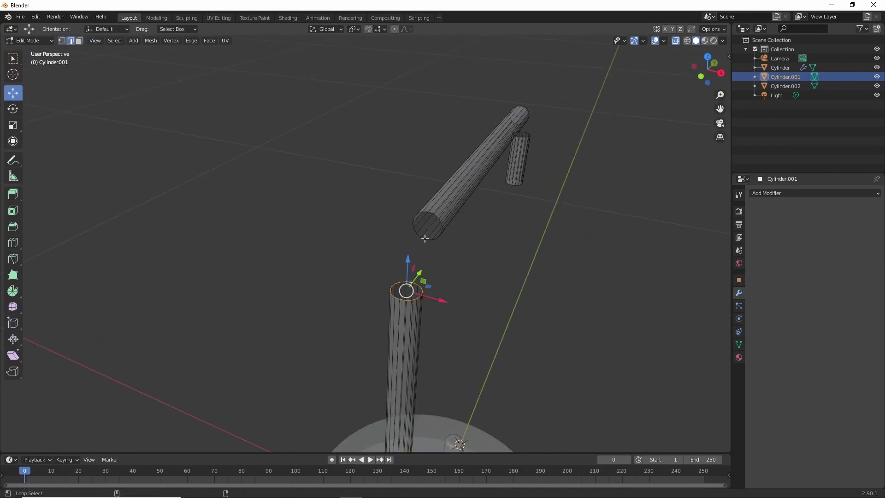
pyautogui.moveTo(424, 238); pyautogui.dragTo(396, 237, button='middle')
pyautogui.keyDown('shift'); pyautogui.rightClick(395, 237); pyautogui.keyUp('shift')
pyautogui.rightClick(387, 233)
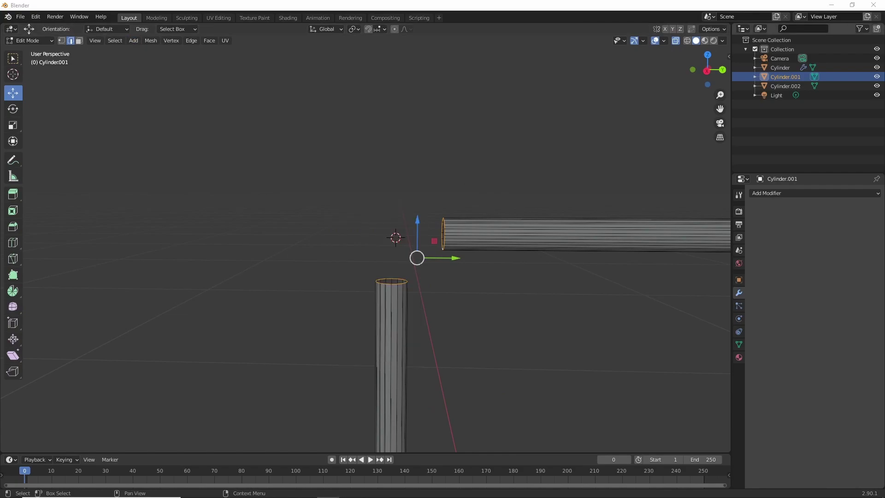
# Step: Join the two tube ends into one continuous pipe with Bridge Edge Loops
pyautogui.rightClick(367, 204)
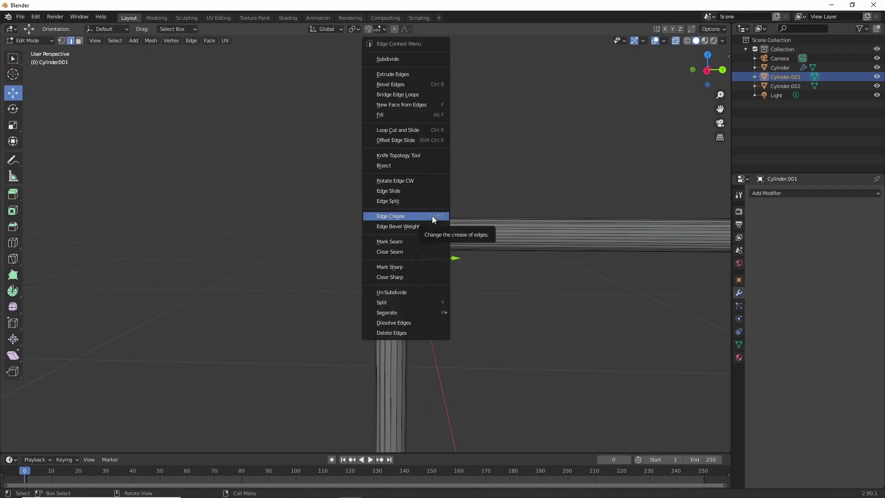
pyautogui.click(422, 90)
pyautogui.moveTo(476, 299); pyautogui.dragTo(479, 301, button='middle')
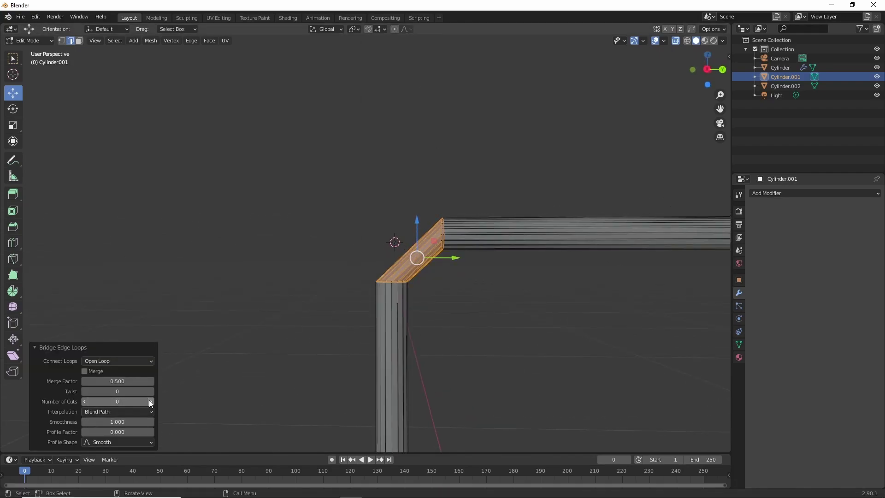
pyautogui.hotkey('ctrl', 'z')
pyautogui.hotkey('ctrl', 'shift', 'z')
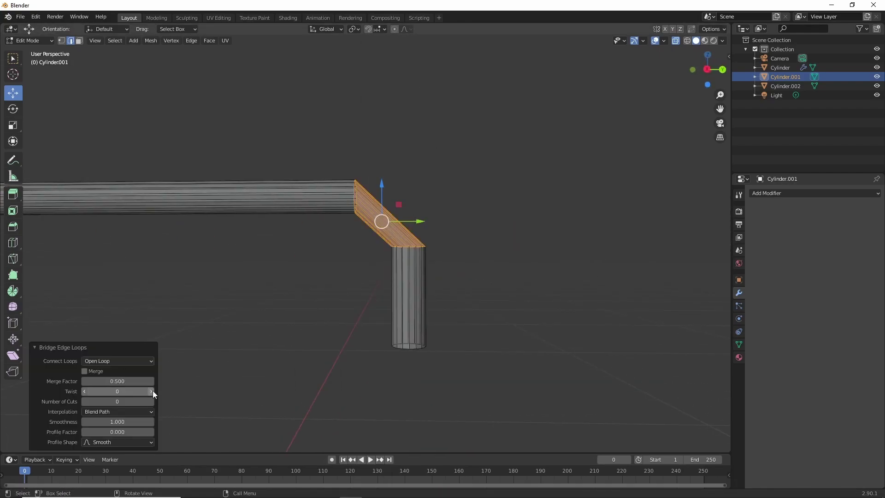
# Step: Add a cut through the bridge and bevel the bend edge loops into rounded corners
pyautogui.click(152, 391)
pyautogui.keyDown('alt'); pyautogui.click(393, 213); pyautogui.keyUp('alt')
pyautogui.keyDown('shift'); pyautogui.moveTo(394, 212); pyautogui.dragTo(209, 203, button='middle'); pyautogui.keyUp('shift')
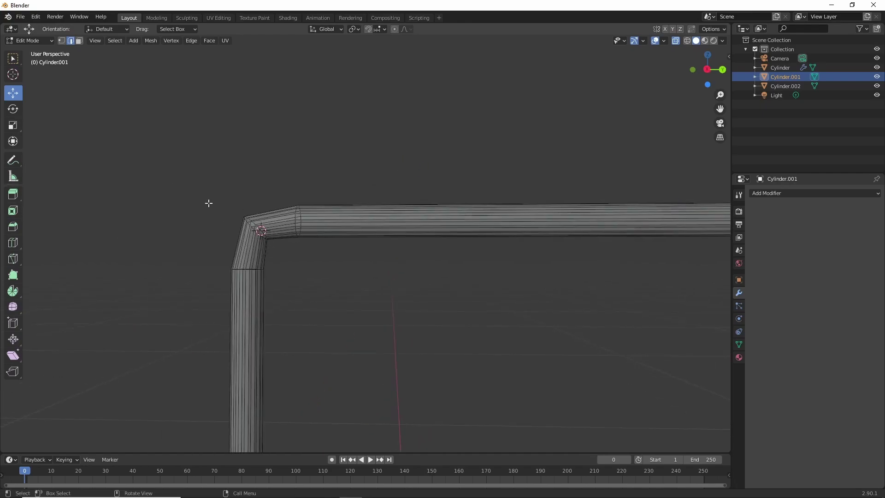
pyautogui.moveTo(382, 371); pyautogui.dragTo(333, 283, button='middle')
pyautogui.hotkey('ctrl', 'b')
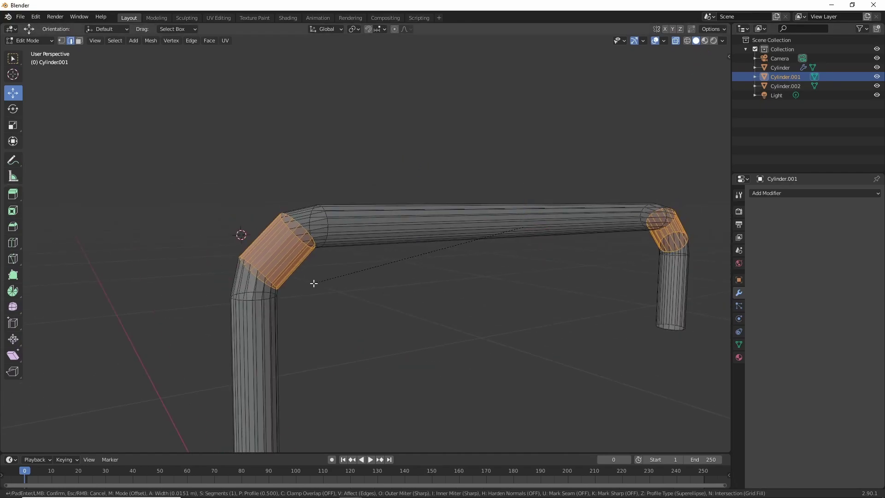
pyautogui.click(314, 283)
# Step: Give the bevel more segments and switch to the right side view (Numpad 3)
pyautogui.moveTo(115, 313); pyautogui.dragTo(152, 313)
pyautogui.click(409, 318)
pyautogui.moveTo(410, 317); pyautogui.dragTo(619, 310, button='middle')
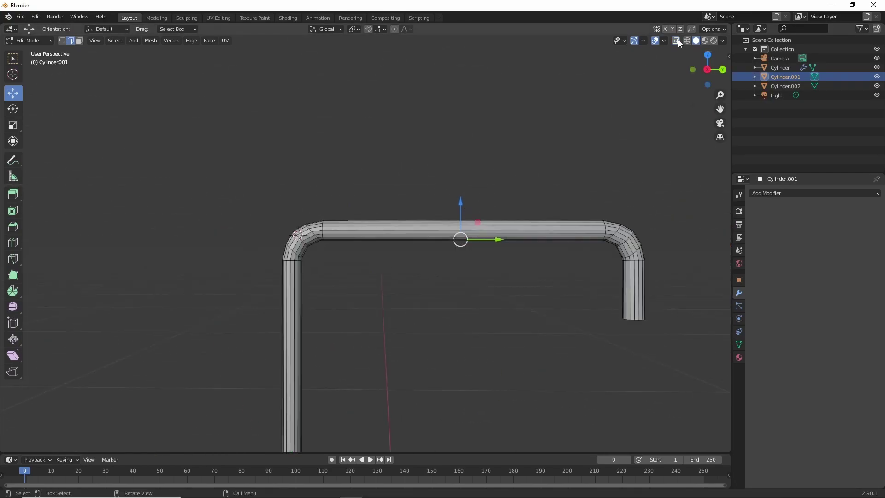
pyautogui.scroll(-1, 551, 241)
pyautogui.scroll(-3, 535, 219)
pyautogui.press('KP_3')
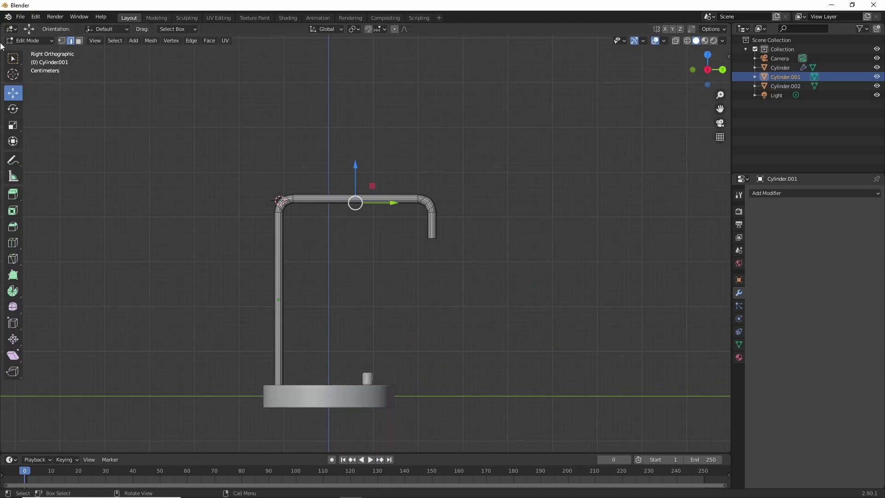
# Step: With vertex select and X-ray on, shift the right bend and hanging leg inward
pyautogui.click(61, 40)
pyautogui.hotkey('alt', 'z')
pyautogui.moveTo(396, 180); pyautogui.dragTo(442, 247)
pyautogui.moveTo(461, 211); pyautogui.dragTo(436, 210)
pyautogui.click(290, 319)
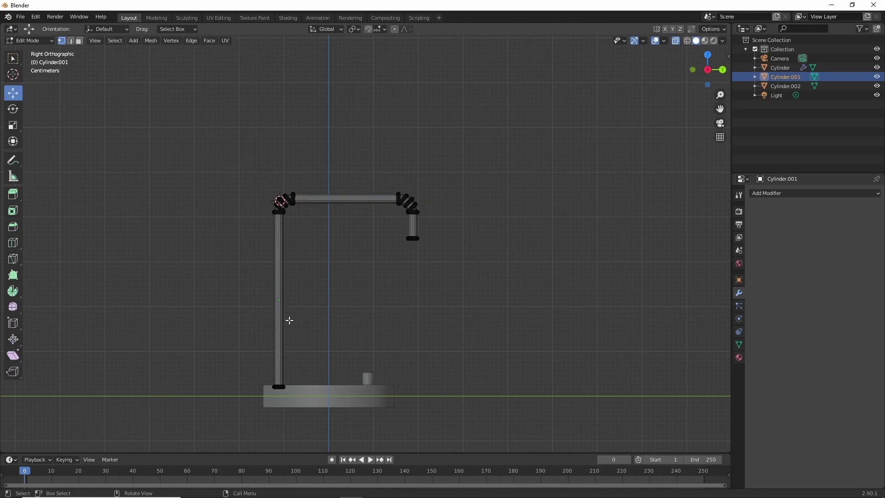
# Step: In Object Mode, set the pipe's origin to its centre of mass via Set Origin
pyautogui.press('Tab')
pyautogui.rightClick(279, 266)
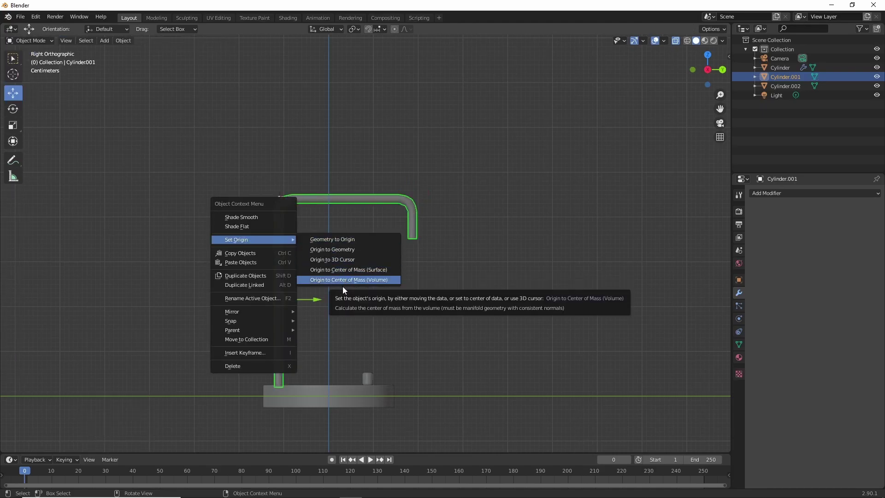
pyautogui.click(328, 270)
pyautogui.rightClick(277, 305)
pyautogui.moveTo(235, 299)
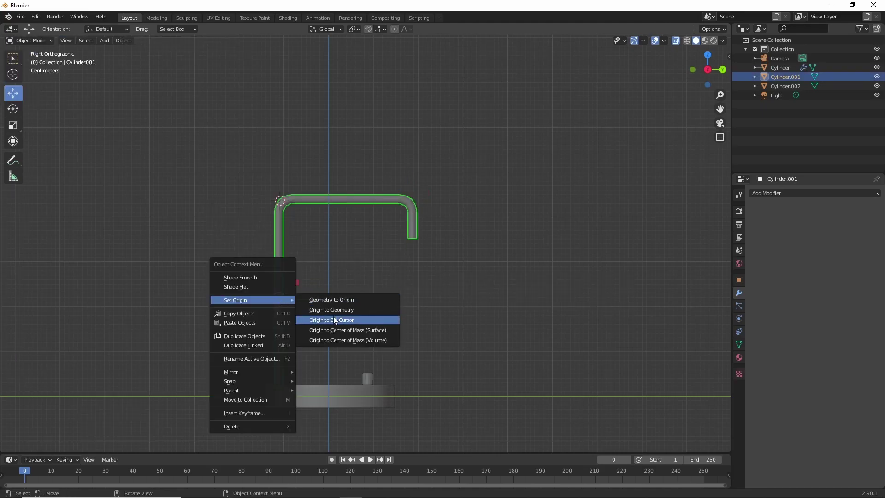
pyautogui.click(333, 317)
pyautogui.hotkey('ctrl', 'z')
pyautogui.rightClick(279, 302)
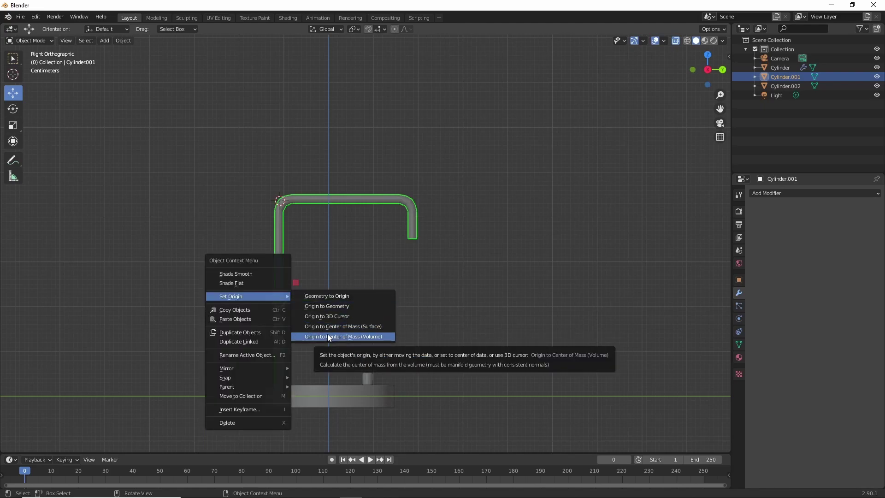
pyautogui.press('Escape')
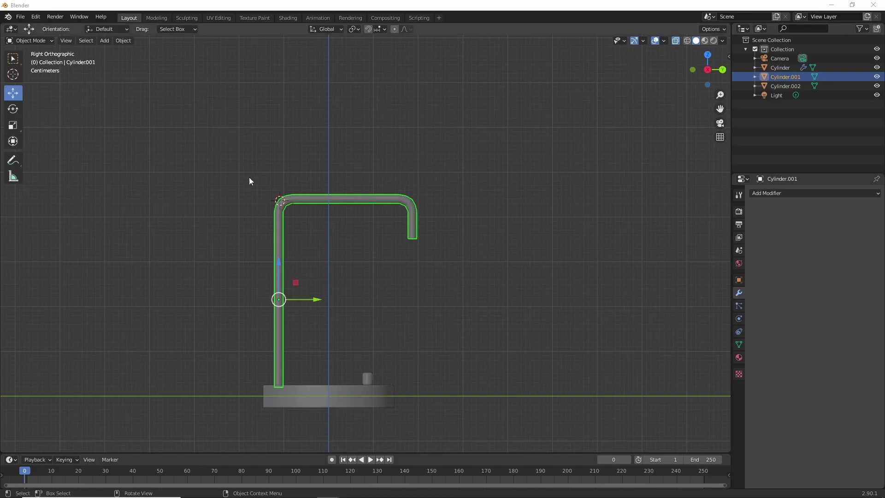
pyautogui.rightClick(372, 198)
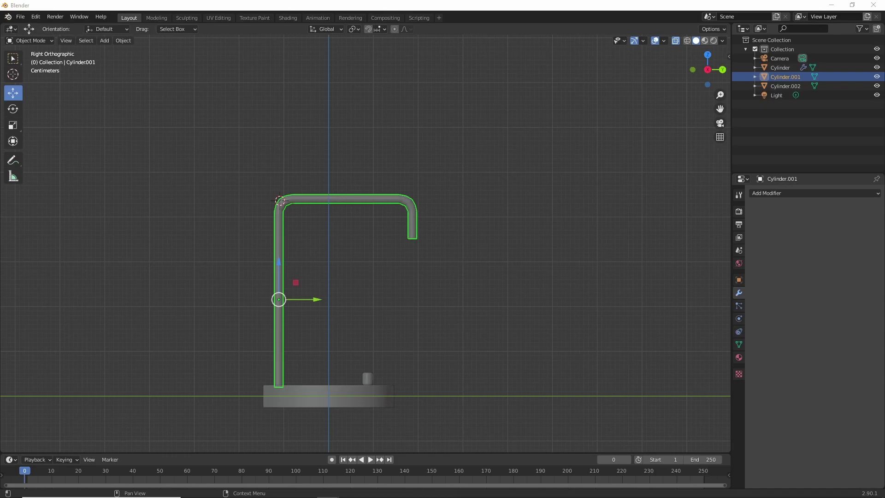
# Step: Enlarge the pipe and reposition it so its foot rests on the base
pyautogui.press('s')
pyautogui.click(282, 350)
pyautogui.hotkey('shift', 's')
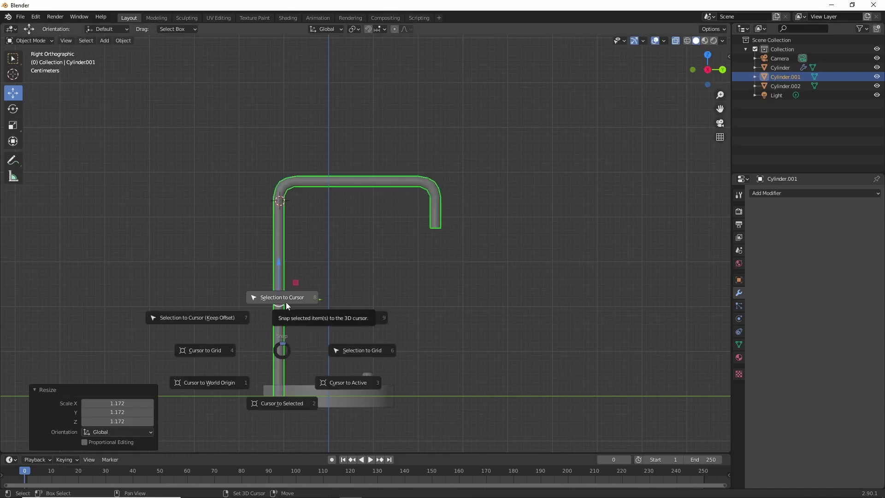
pyautogui.click(280, 313)
pyautogui.hotkey('shift', 's')
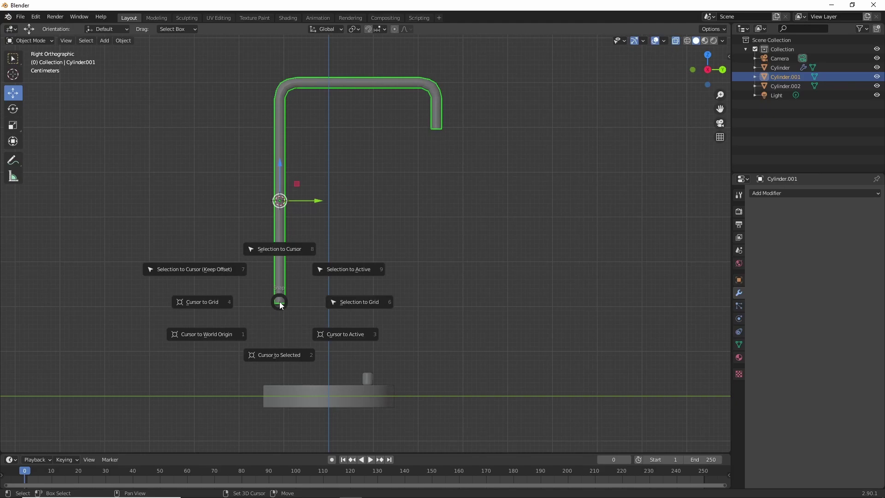
pyautogui.click(325, 339)
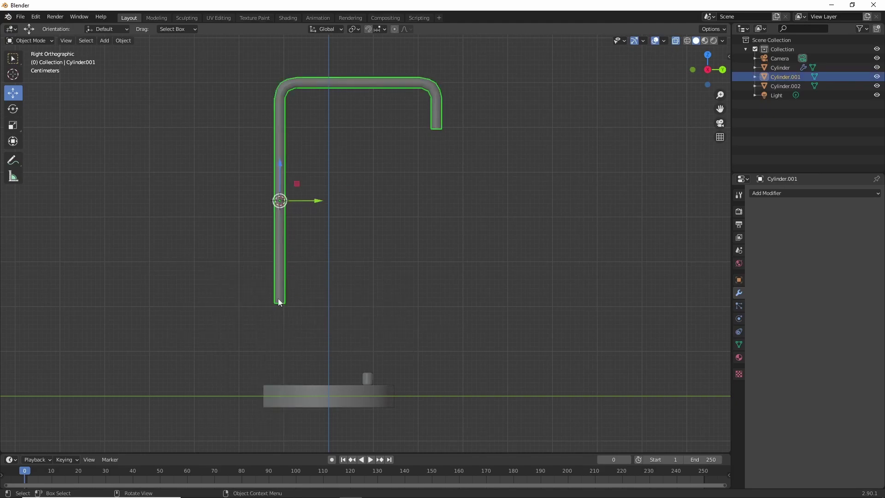
pyautogui.moveTo(278, 302); pyautogui.dragTo(279, 198)
pyautogui.hotkey('shift', 's')
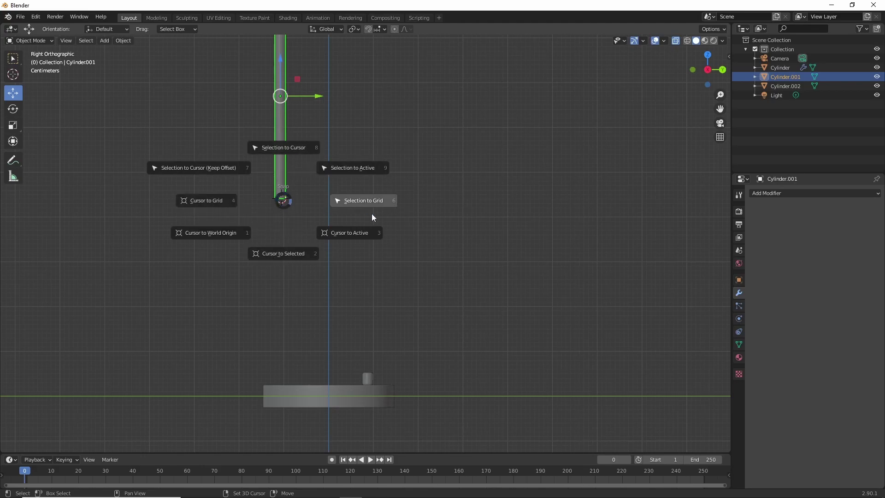
pyautogui.click(211, 216)
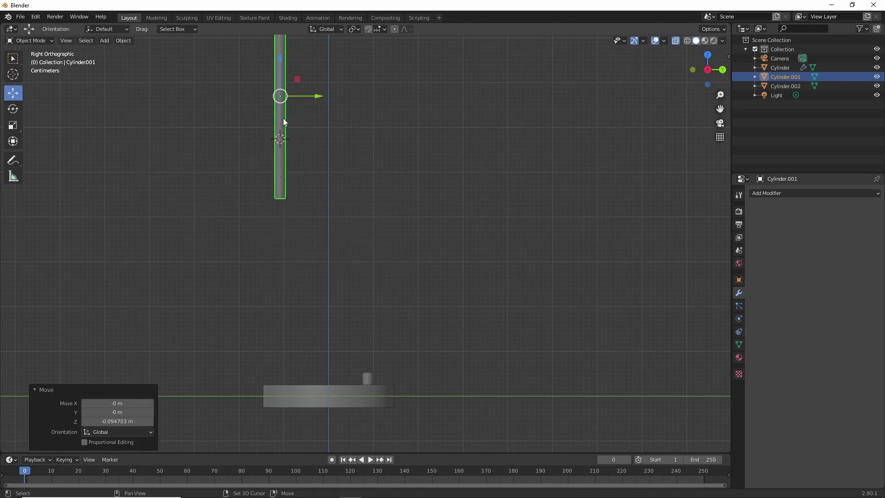
pyautogui.moveTo(283, 118); pyautogui.dragTo(289, 295)
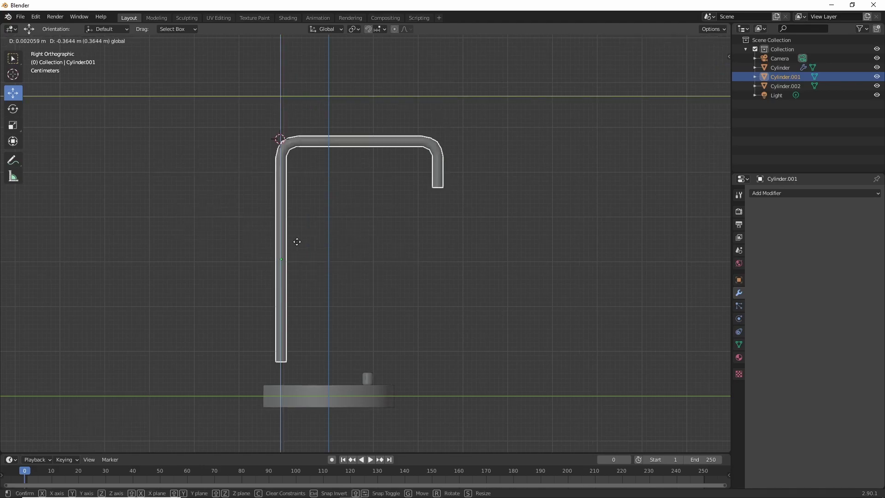
# Step: Place the 3D cursor at the pipe's foot
pyautogui.keyDown('shift'); pyautogui.rightClick(282, 386); pyautogui.keyUp('shift')
pyautogui.rightClick(283, 321)
pyautogui.press('Escape')
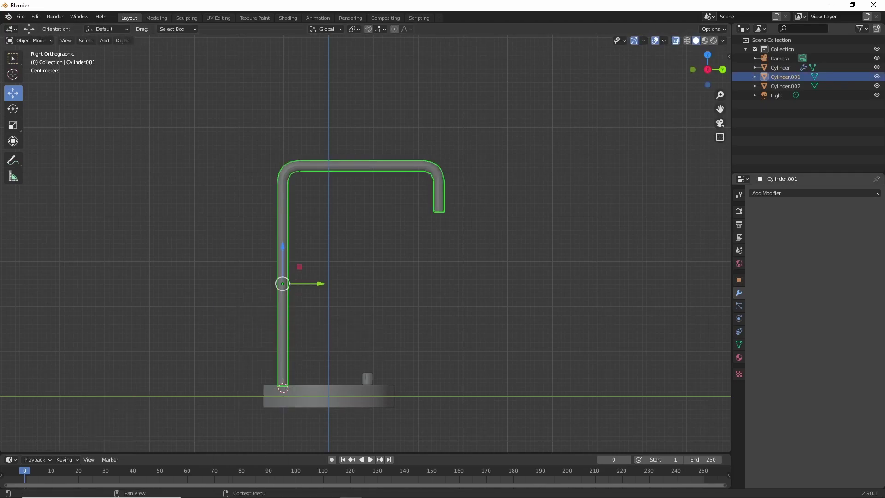
pyautogui.hotkey('shift', 's')
pyautogui.click(274, 344)
pyautogui.keyDown('shift'); pyautogui.rightClick(283, 385); pyautogui.keyUp('shift')
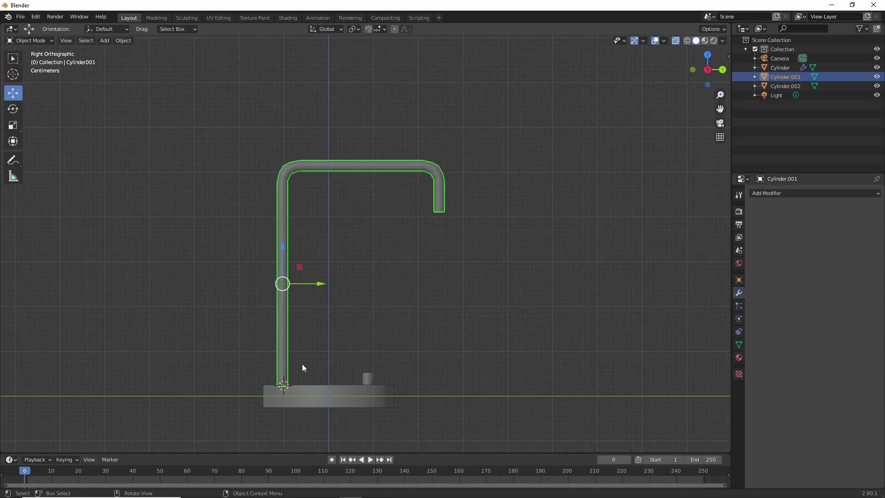
pyautogui.hotkey('shift', 's')
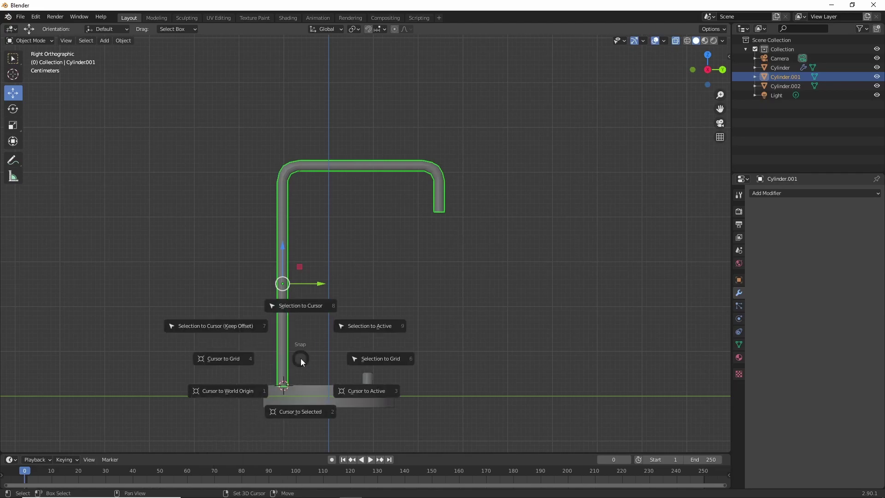
pyautogui.click(365, 391)
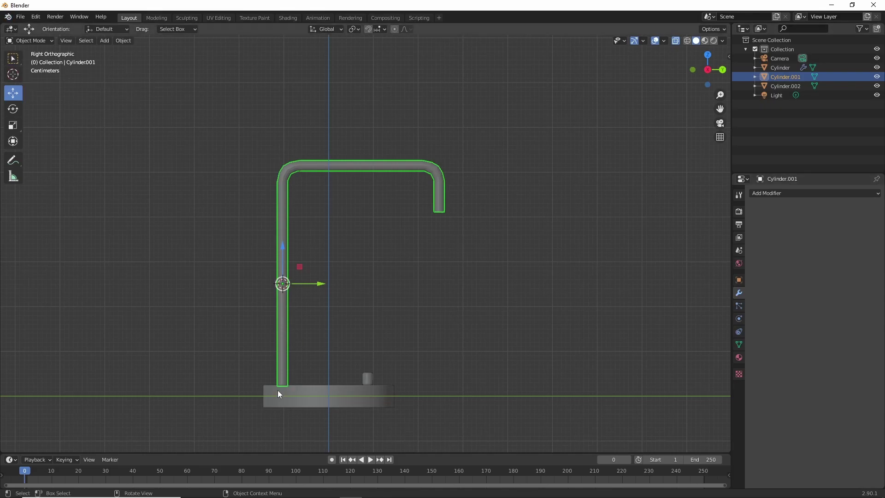
pyautogui.keyDown('shift'); pyautogui.moveTo(277, 390); pyautogui.dragTo(283, 383, button='right'); pyautogui.keyUp('shift')
# Step: Set the pipe's origin to the 3D cursor and scale it up to 1.2226 from its foot
pyautogui.rightClick(282, 346)
pyautogui.click(364, 363)
pyautogui.press('s')
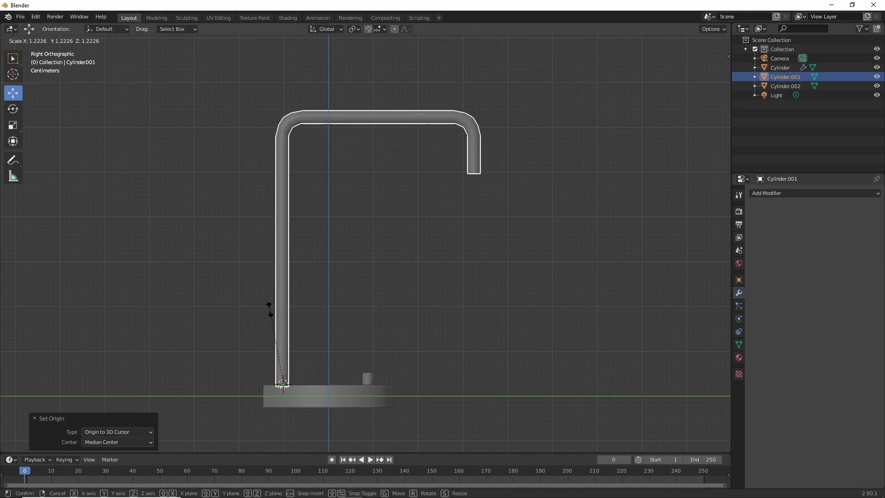
pyautogui.click(268, 309)
# Step: In Edit Mode, move the right elbow and hanging end inward along Y, then undo it
pyautogui.press('Tab')
pyautogui.moveTo(401, 101); pyautogui.dragTo(467, 184)
pyautogui.press('g')
pyautogui.press('y')
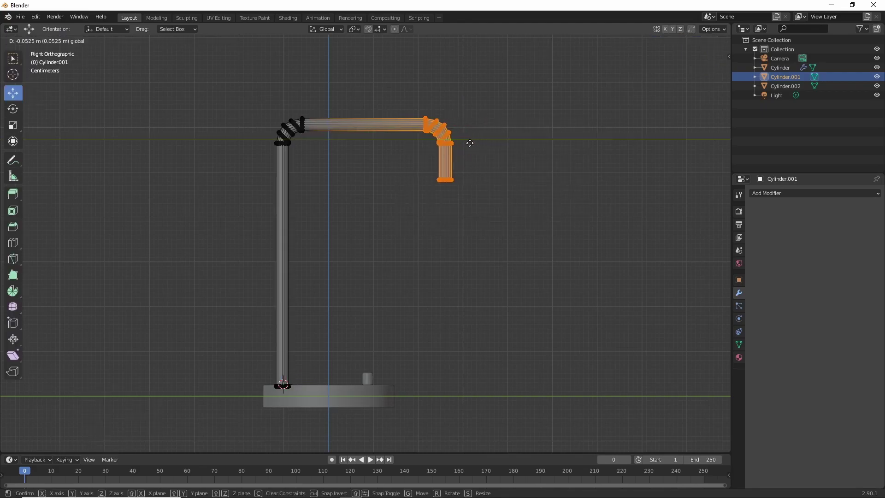
pyautogui.click(468, 150)
pyautogui.hotkey('ctrl', 'z')
# Step: Scale the whole pipe down to 0.924 in Object Mode
pyautogui.hotkey('ctrl', 'shift', 'z')
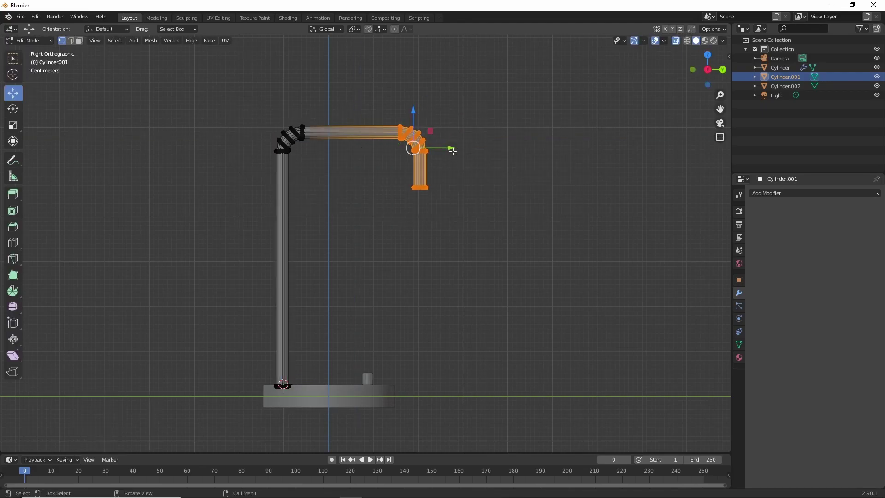
pyautogui.hotkey('ctrl', 'z')
pyautogui.press('Tab')
pyautogui.press('s')
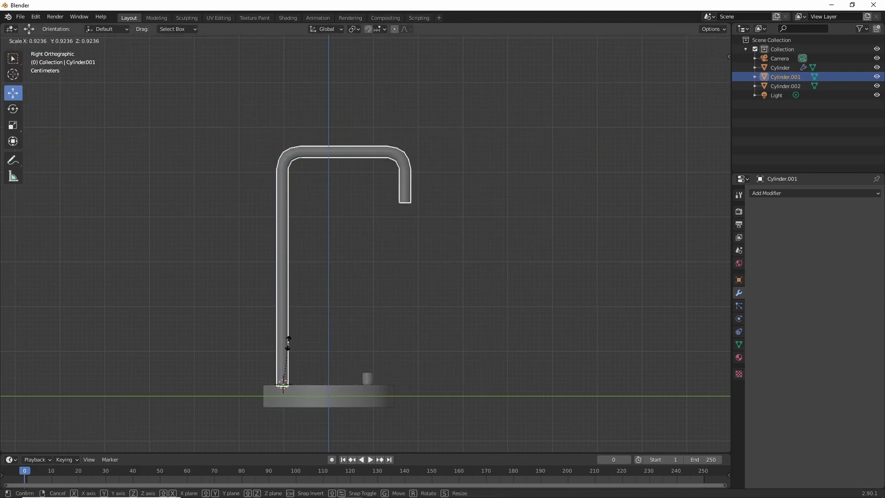
pyautogui.click(349, 155)
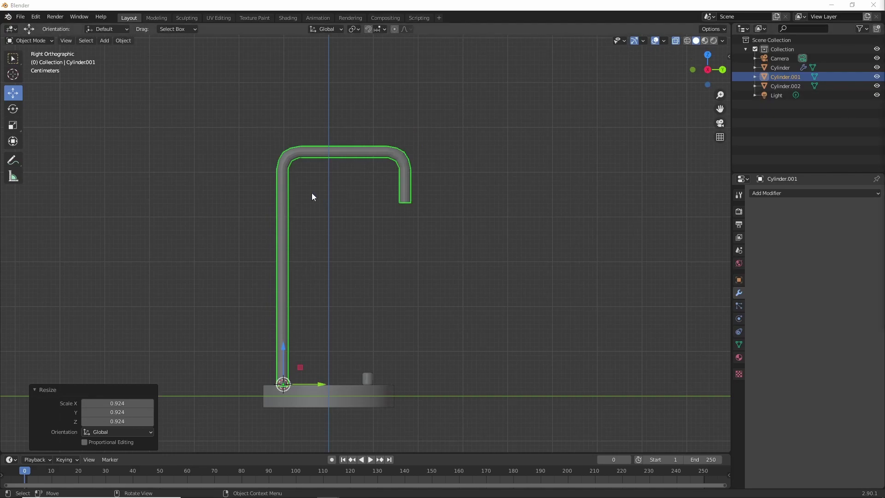
# Step: Raise the top section of the pipe slightly in Edit Mode
pyautogui.press('Tab')
pyautogui.moveTo(236, 112); pyautogui.dragTo(448, 208)
pyautogui.moveTo(349, 132)
pyautogui.mouseDown()
pyautogui.moveTo(351, 83)
pyautogui.moveTo(349, 118)
pyautogui.mouseUp()
pyautogui.keyDown('alt'); pyautogui.click(405, 154); pyautogui.keyUp('alt')
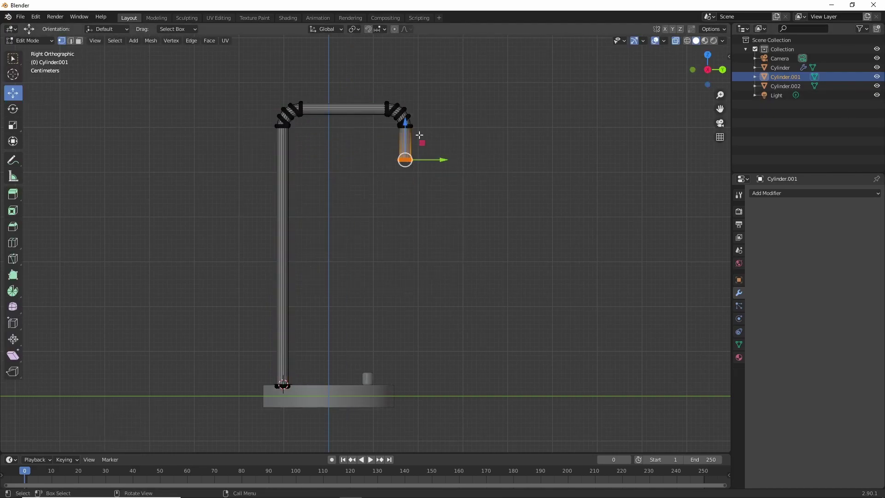
# Step: Flatten the right elbow ring along Y (S, Y, 0) and move it along Y
pyautogui.keyDown('alt'); pyautogui.click(432, 136); pyautogui.keyUp('alt')
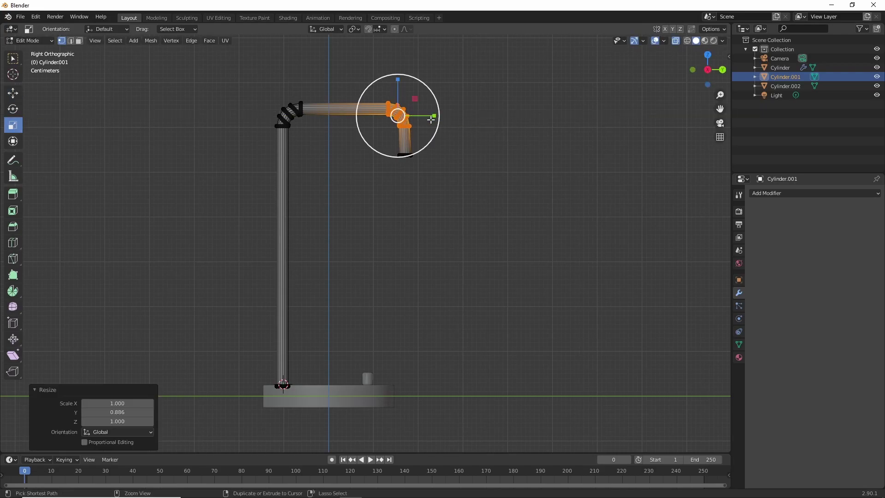
pyautogui.scroll(3, 480, 140)
pyautogui.keyDown('shift'); pyautogui.scroll(2, 461, 156); pyautogui.keyUp('shift')
pyautogui.press('s')
pyautogui.press('y')
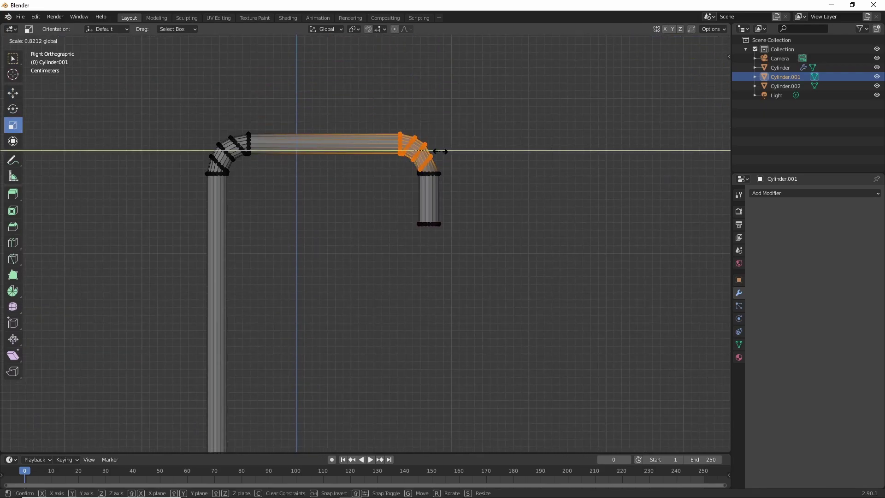
pyautogui.press('0')
pyautogui.press('Return')
pyautogui.hotkey('shift', 'space')
pyautogui.press('g')
pyautogui.press('g')
pyautogui.press('y')
# Step: Select the ring at the arm's lower end
pyautogui.click(454, 150)
pyautogui.click(492, 190)
pyautogui.moveTo(363, 197); pyautogui.dragTo(474, 263)
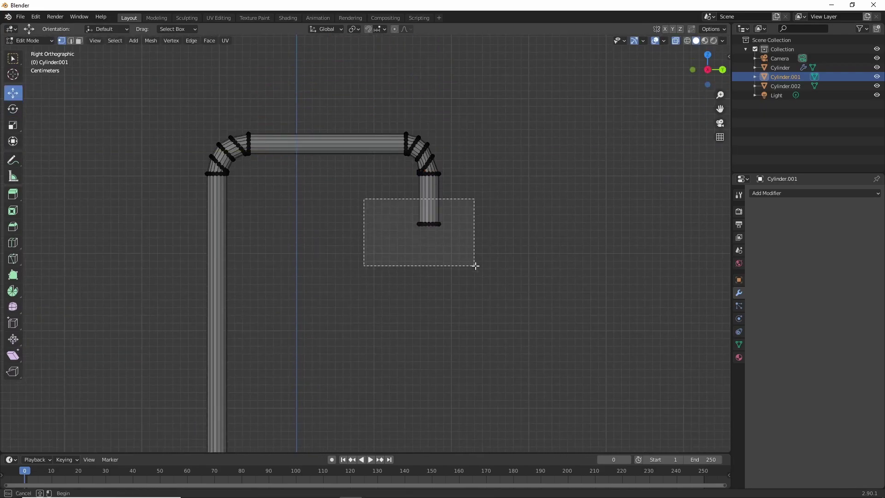
# Step: Extrude the arm's end ring and scale it down to 0.619
pyautogui.moveTo(433, 221); pyautogui.dragTo(450, 231, button='middle')
pyautogui.press('s')
pyautogui.click(456, 323)
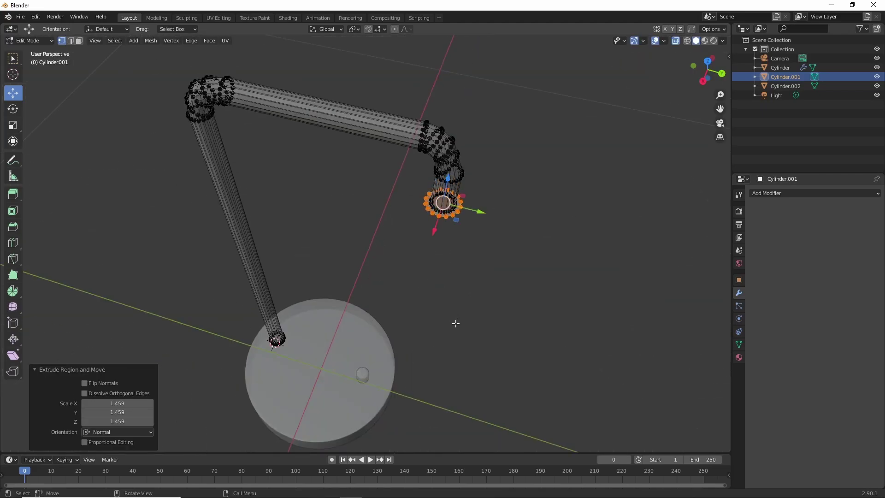
pyautogui.moveTo(455, 325)
pyautogui.mouseDown(button='middle')
pyautogui.moveTo(448, 250)
pyautogui.moveTo(448, 294)
pyautogui.mouseUp(button='middle')
pyautogui.press('s')
pyautogui.click(509, 294)
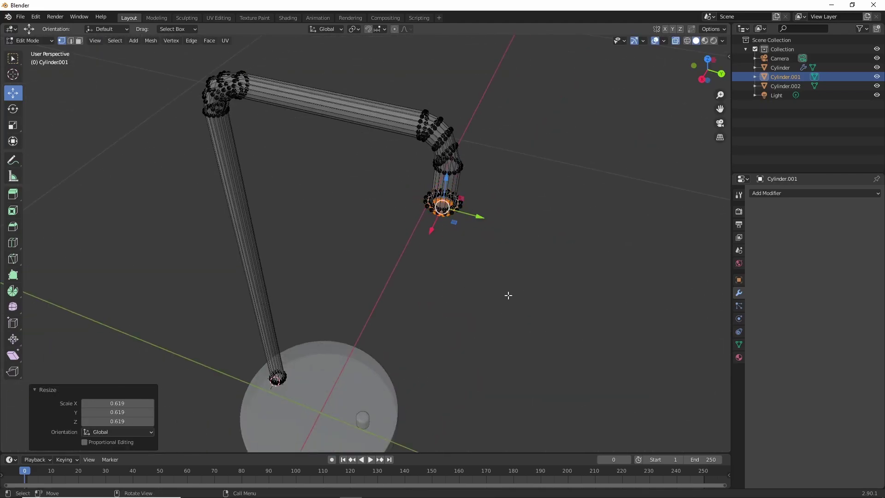
pyautogui.scroll(3, 509, 294)
pyautogui.moveTo(510, 294); pyautogui.dragTo(475, 239, button='middle')
# Step: Extrude the end ring into a wide flange, then extrude it downward as the shade wall
pyautogui.press('e')
pyautogui.press('s')
pyautogui.click(575, 306)
pyautogui.press('KP_3')
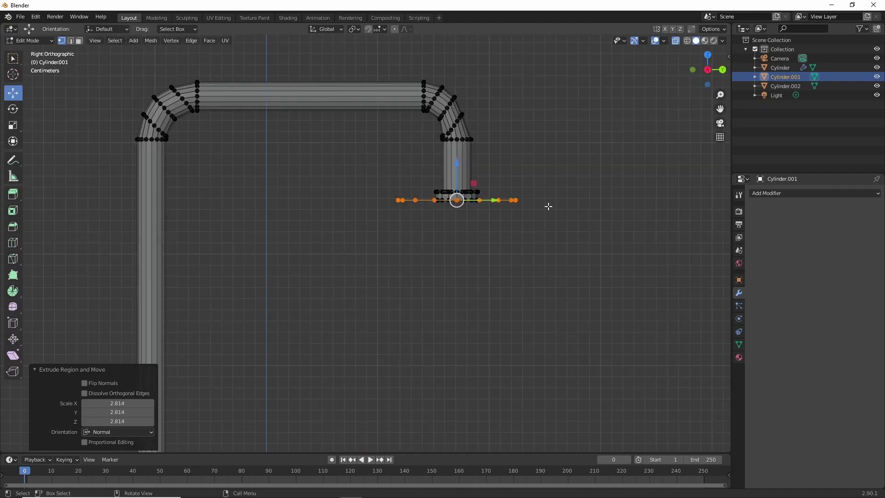
pyautogui.press('e')
pyautogui.click(537, 336)
# Step: Extend the shade wall down and extrude its bottom ring inward to 0.843
pyautogui.scroll(-1, 537, 336)
pyautogui.scroll(1, 456, 323)
pyautogui.moveTo(456, 323); pyautogui.dragTo(456, 324)
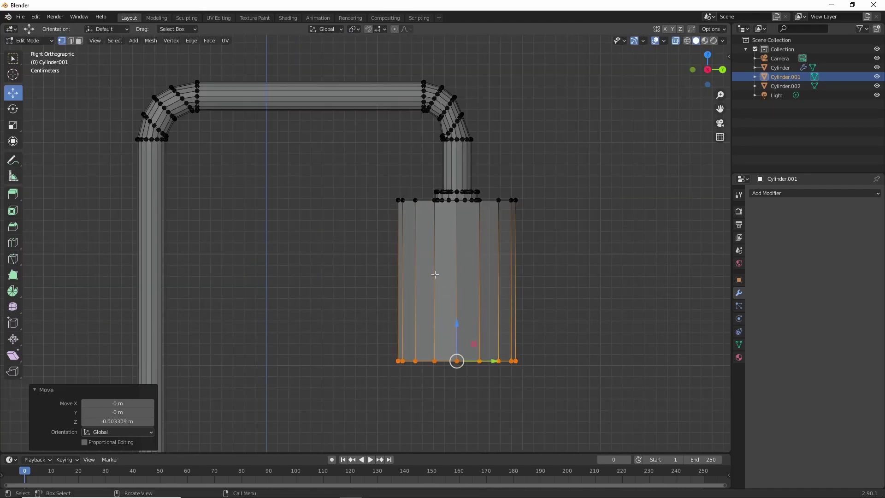
pyautogui.scroll(-3, 428, 272)
pyautogui.moveTo(428, 272); pyautogui.dragTo(460, 365, button='middle')
pyautogui.press('e')
pyautogui.press('s')
pyautogui.click(483, 351)
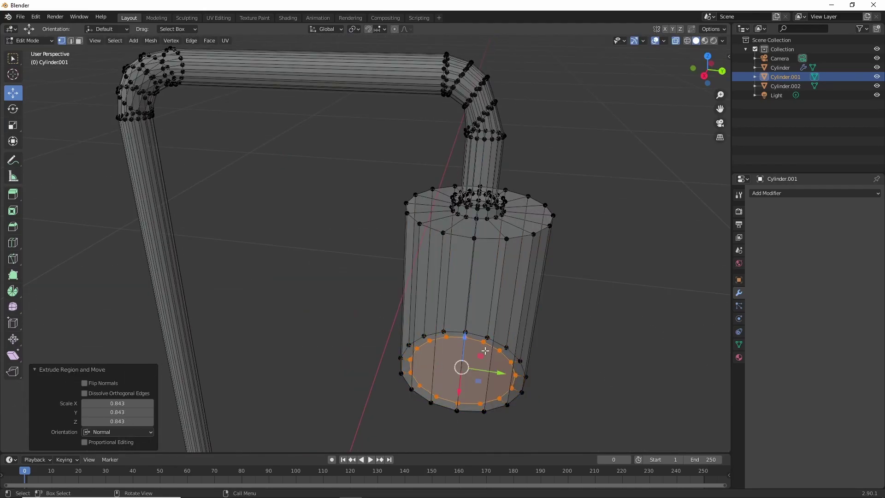
# Step: Select the shade cylinder in face mode and nudge it slightly
pyautogui.scroll(2, 418, 355)
pyautogui.moveTo(336, 261); pyautogui.dragTo(547, 391)
pyautogui.moveTo(546, 391)
pyautogui.mouseDown(button='middle')
pyautogui.moveTo(261, 211)
pyautogui.moveTo(347, 262)
pyautogui.mouseUp(button='middle')
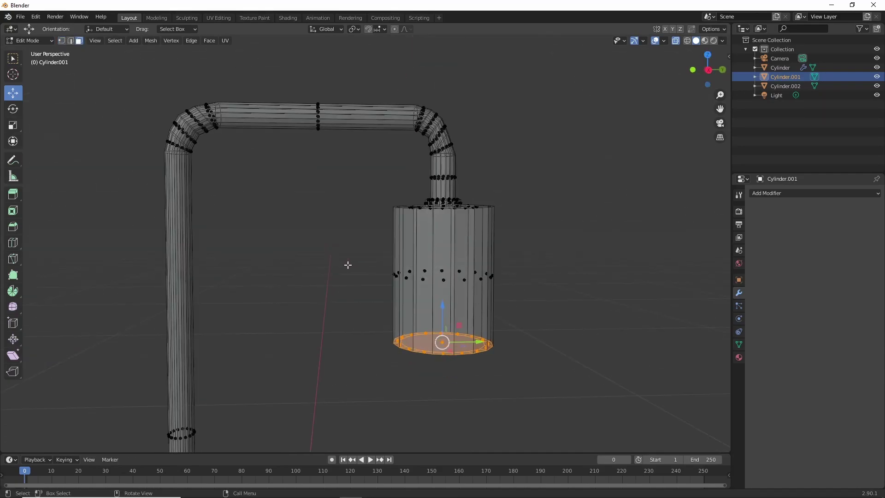
pyautogui.click(706, 70)
pyautogui.click(428, 288)
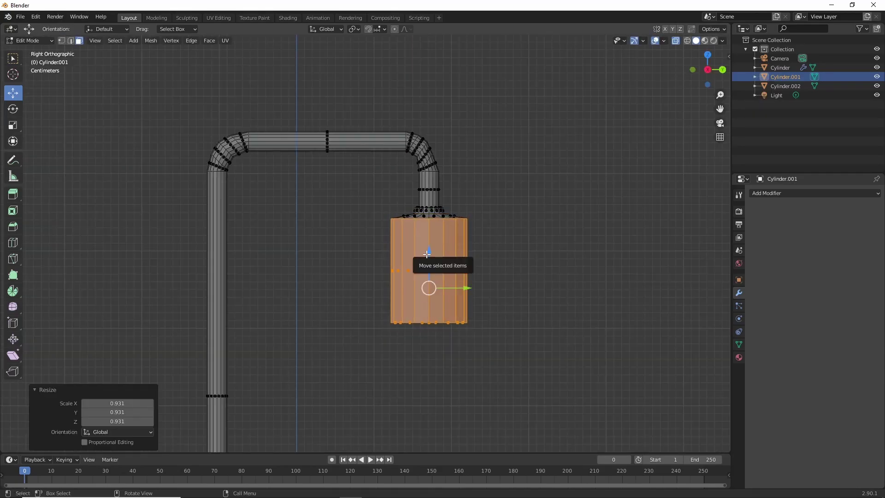
pyautogui.click(580, 248)
pyautogui.moveTo(579, 249); pyautogui.dragTo(482, 355, button='middle')
# Step: In side view, move the shade's bottom ring up and raise its top ring slightly
pyautogui.press('KP_3')
pyautogui.keyDown('alt'); pyautogui.click(448, 218); pyautogui.keyUp('alt')
pyautogui.press('g')
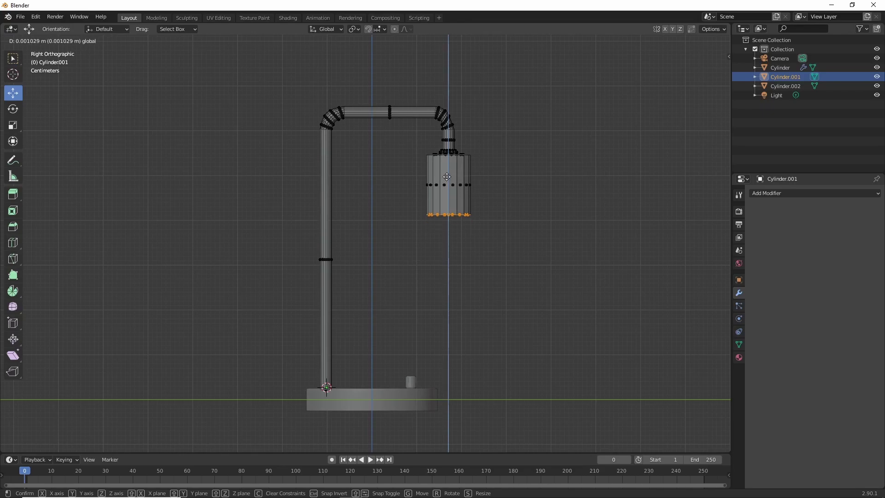
pyautogui.click(446, 176)
pyautogui.moveTo(406, 131); pyautogui.dragTo(474, 173)
pyautogui.moveTo(451, 118); pyautogui.dragTo(451, 115)
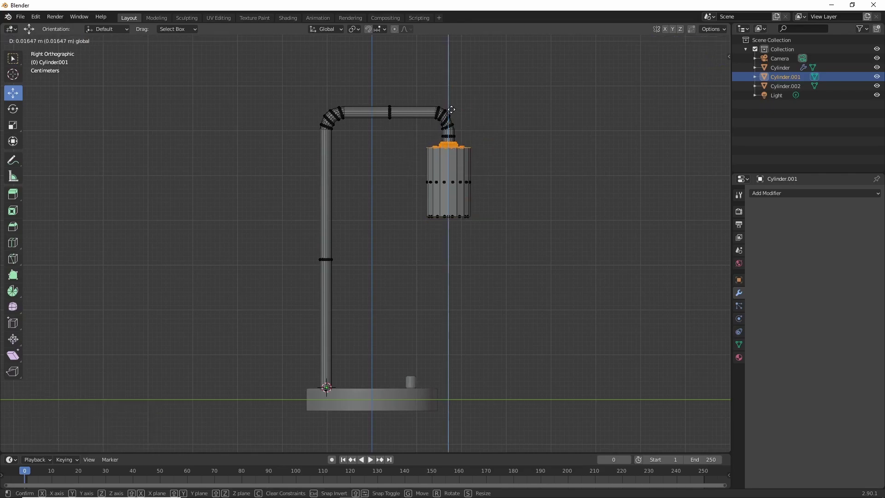
pyautogui.click(617, 204)
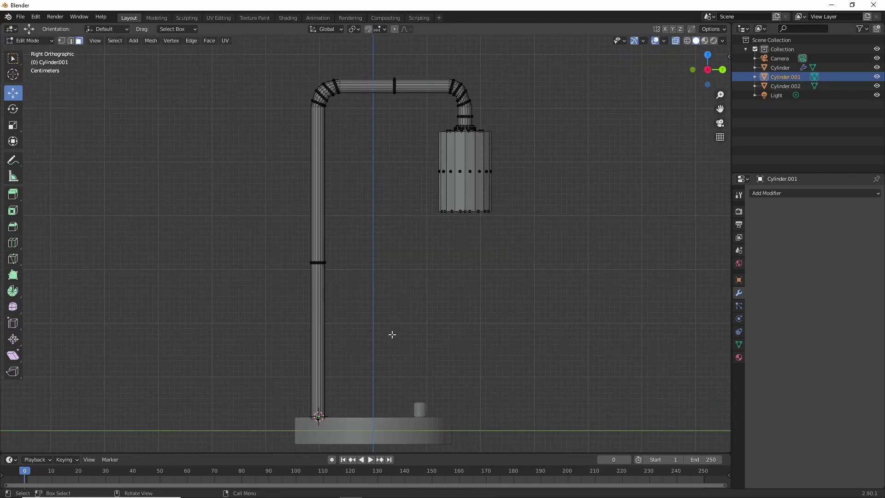
pyautogui.scroll(10, 391, 336)
pyautogui.moveTo(424, 329); pyautogui.dragTo(391, 211, button='middle')
# Step: Slide an edge loop down near the pipe base and lower the bottom loop along Z
pyautogui.scroll(-7, 373, 193)
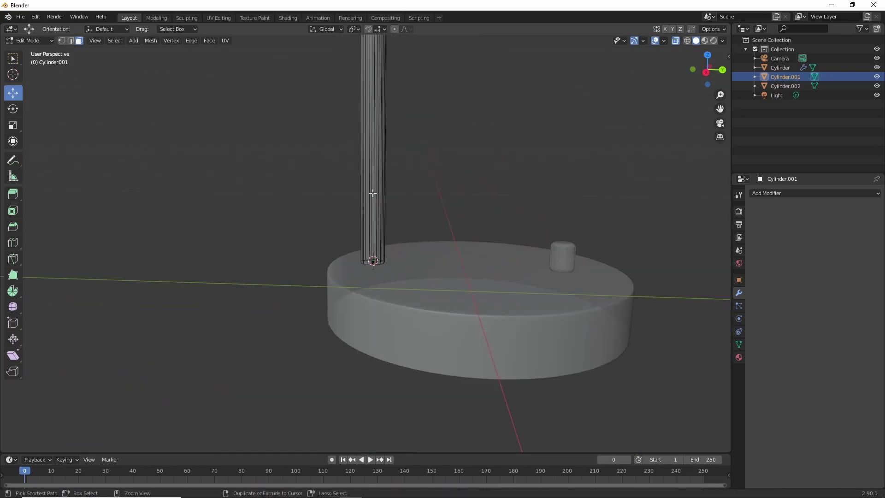
pyautogui.press('2')
pyautogui.scroll(2, 374, 193)
pyautogui.keyDown('alt'); pyautogui.click(381, 149); pyautogui.keyUp('alt')
pyautogui.moveTo(381, 120); pyautogui.dragTo(419, 215)
pyautogui.scroll(-4, 419, 215)
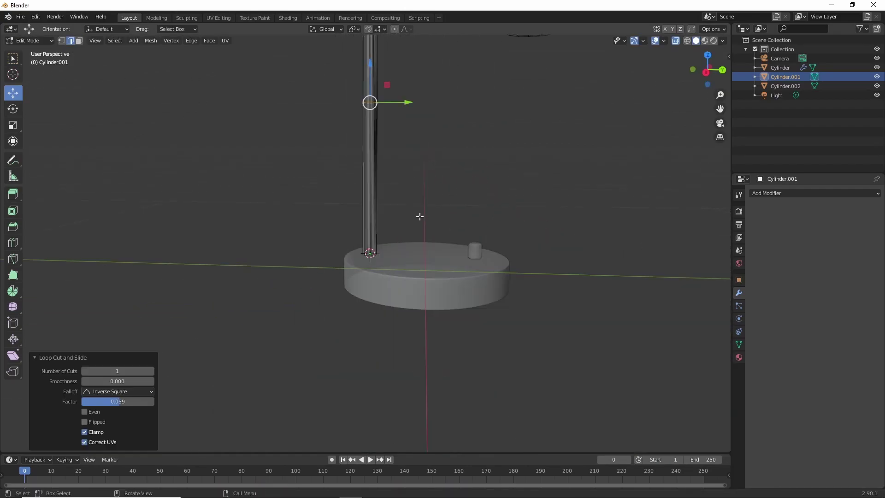
pyautogui.scroll(5, 408, 290)
pyautogui.scroll(3, 408, 290)
pyautogui.press('g')
pyautogui.press('z')
pyautogui.click(360, 301)
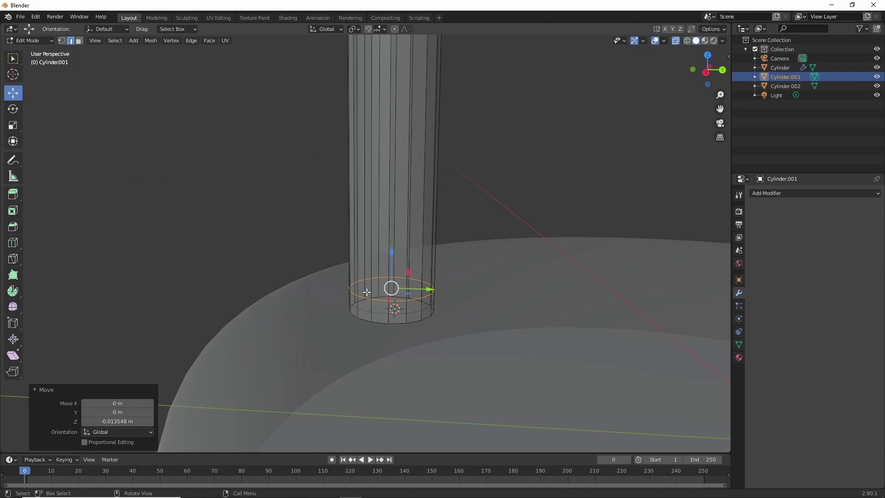
# Step: Delete the pipe's bottom cap faces and turn off see-through display
pyautogui.press('x')
pyautogui.click(352, 310)
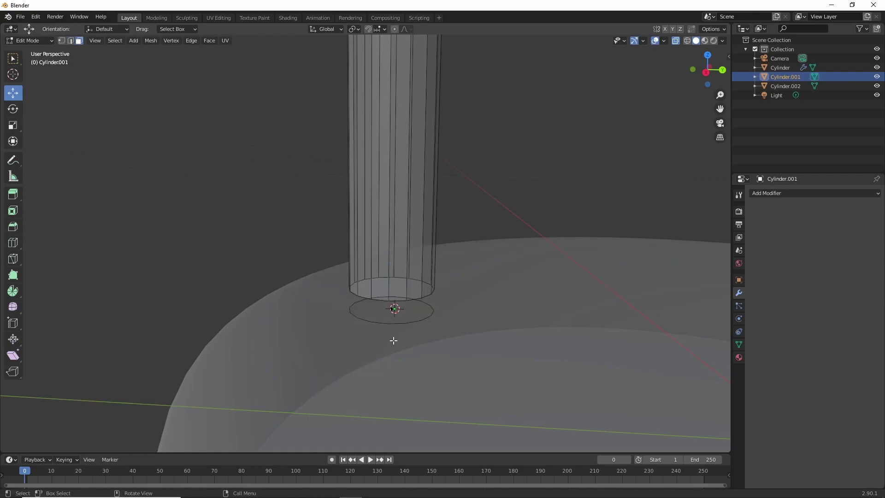
pyautogui.click(675, 40)
pyautogui.moveTo(530, 253); pyautogui.dragTo(452, 332, button='middle')
# Step: Extrude the bottom ring and scale it outward into a flared collar
pyautogui.press('e')
pyautogui.press('s')
pyautogui.click(469, 326)
pyautogui.press('s')
pyautogui.click(483, 341)
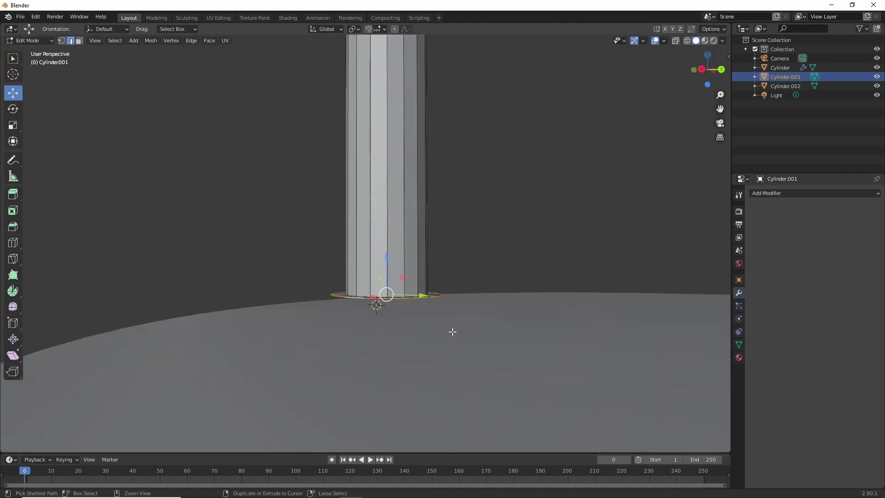
pyautogui.moveTo(385, 262); pyautogui.dragTo(386, 265)
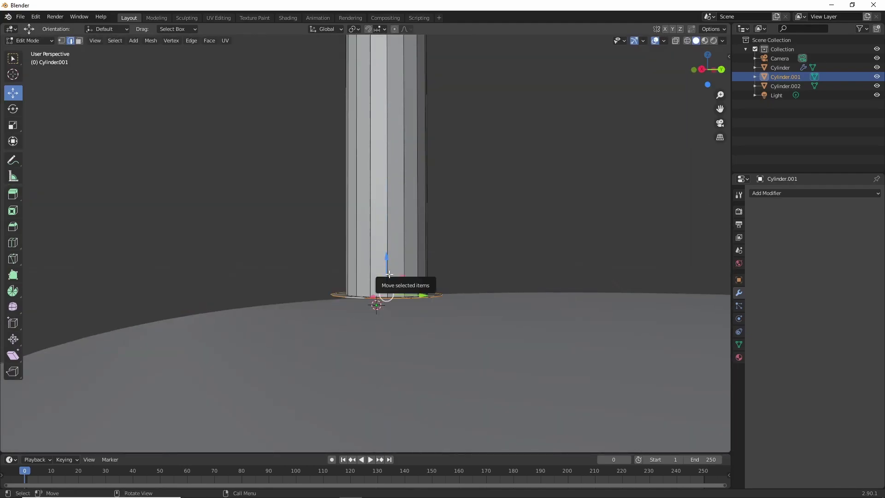
pyautogui.moveTo(387, 276)
pyautogui.mouseDown(button='middle')
pyautogui.moveTo(354, 333)
pyautogui.moveTo(341, 240)
pyautogui.moveTo(364, 220)
pyautogui.mouseUp(button='middle')
# Step: Bevel the collar's edge loop with Ctrl+B
pyautogui.press('Tab')
pyautogui.scroll(3, 363, 220)
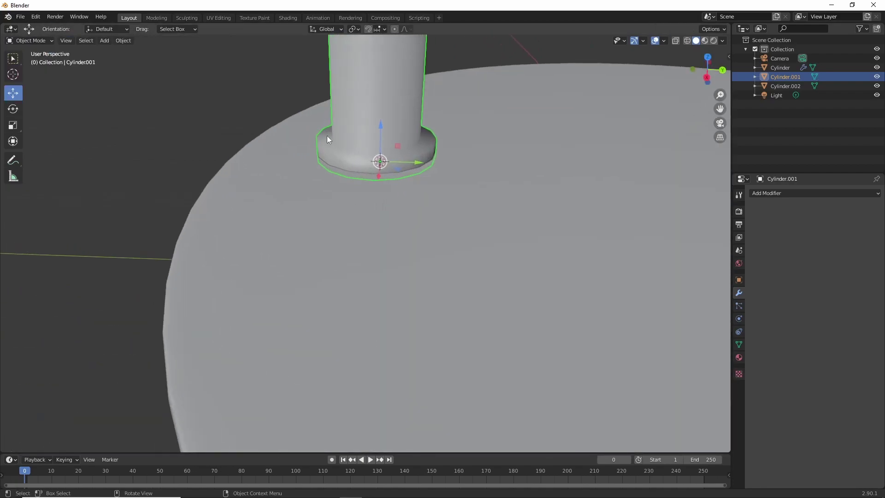
pyautogui.press('Tab')
pyautogui.moveTo(327, 135); pyautogui.dragTo(259, 254, button='middle')
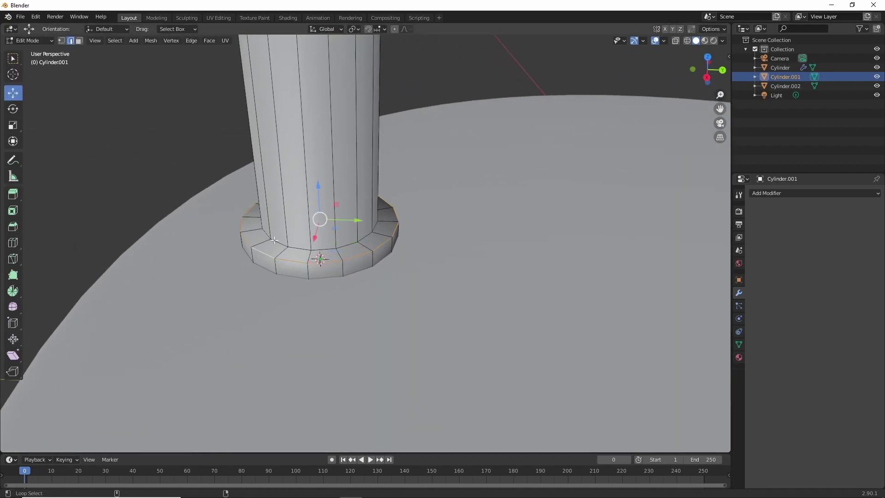
pyautogui.hotkey('ctrl', 'b')
pyautogui.click(248, 240)
# Step: Set the bevel width to 01 and return to Object Mode
pyautogui.click(84, 301)
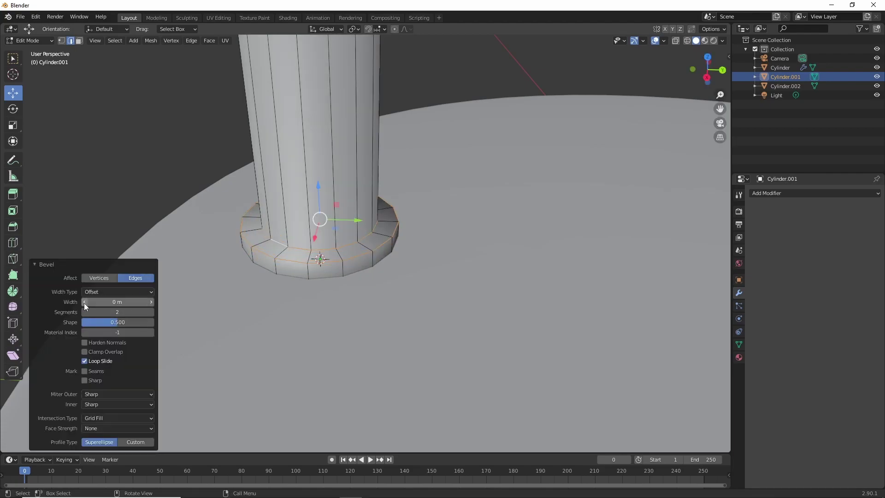
pyautogui.write('01')
pyautogui.press('Return')
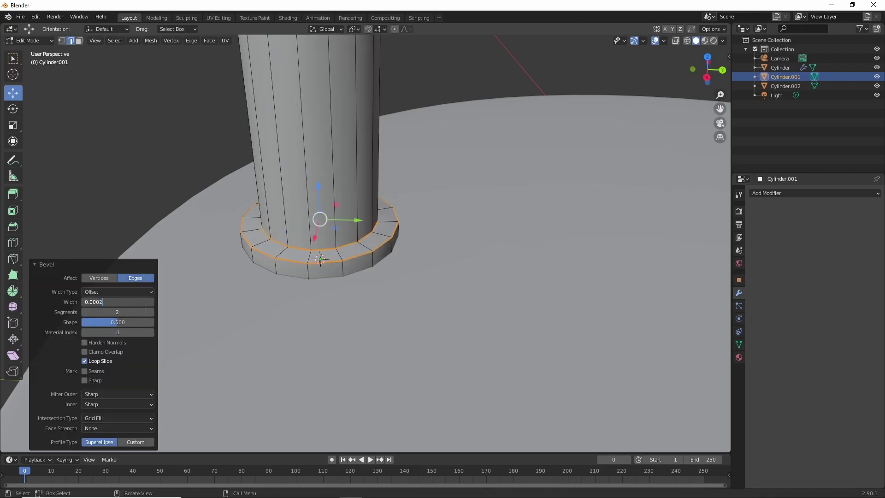
pyautogui.press('Return')
pyautogui.scroll(-3, 375, 109)
pyautogui.press('Tab')
pyautogui.scroll(-5, 331, 139)
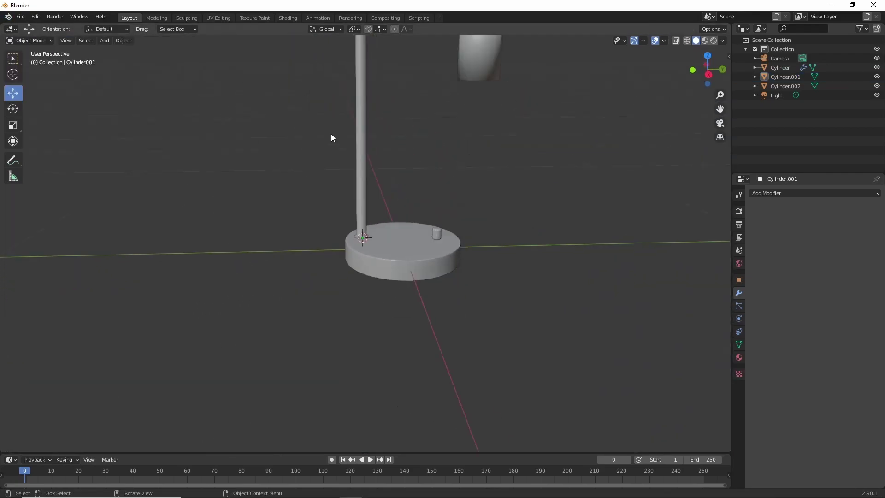
pyautogui.moveTo(332, 139); pyautogui.dragTo(189, 112, button='middle')
# Step: Add a Subdivision modifier to the arm with viewport level 0, then edit its mesh
pyautogui.click(783, 193)
pyautogui.click(691, 347)
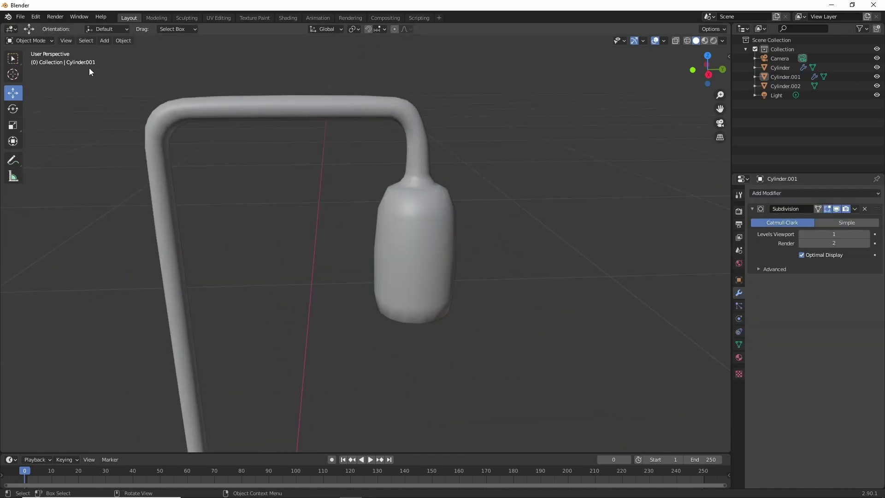
pyautogui.click(803, 234)
pyautogui.click(415, 182)
pyautogui.press('Tab')
# Step: Bevel the neck loop where the arm meets the shade with a 0.003 m width
pyautogui.moveTo(288, 166); pyautogui.dragTo(443, 268, button='middle')
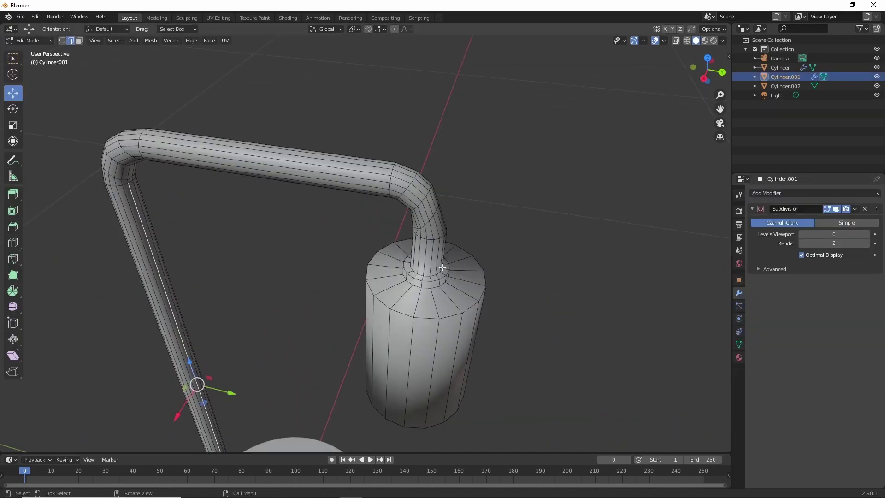
pyautogui.keyDown('alt'); pyautogui.click(442, 267); pyautogui.keyUp('alt')
pyautogui.press('KP_Decimal')
pyautogui.rightClick(368, 236)
pyautogui.click(368, 236)
pyautogui.click(369, 237)
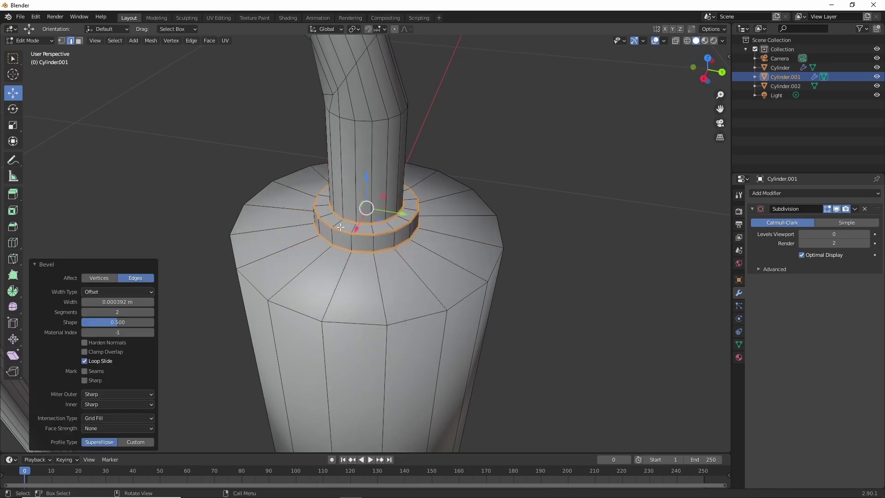
pyautogui.scroll(3, 230, 323)
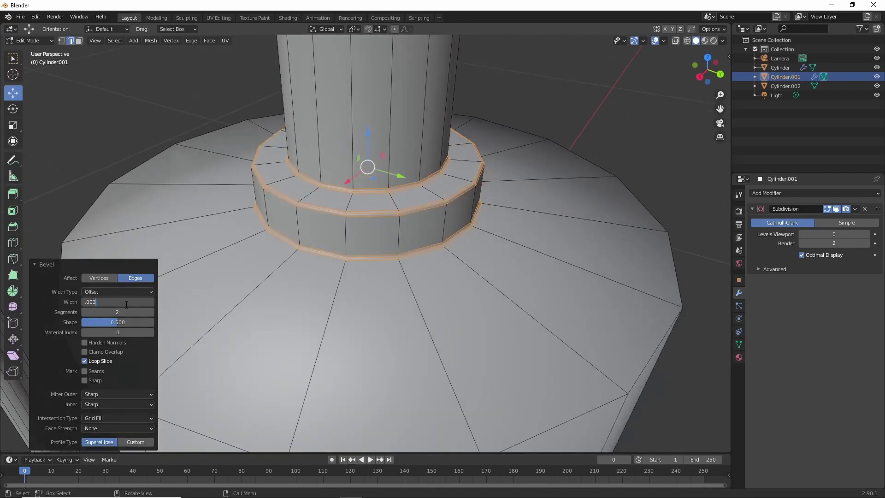
pyautogui.press('Return')
pyautogui.scroll(-5, 369, 230)
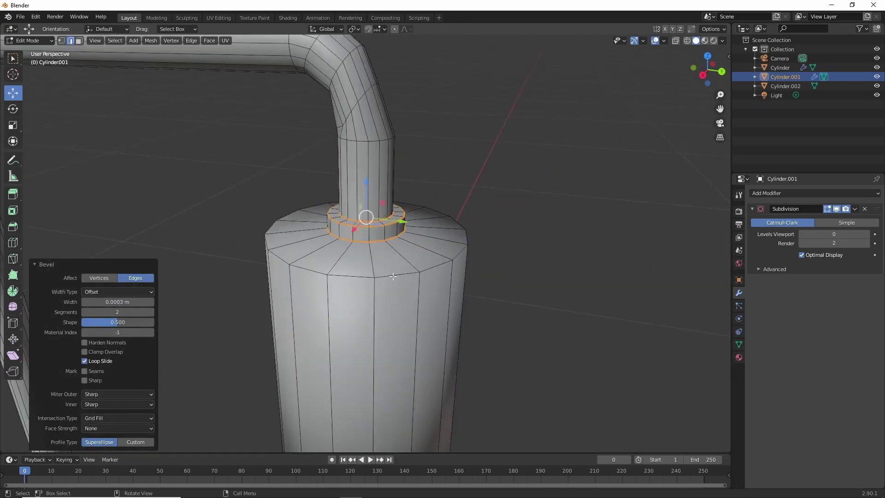
pyautogui.scroll(6, 413, 324)
# Step: Bevel the shade's rim edges, widening the bevel to 0.0109 m
pyautogui.keyDown('alt'); pyautogui.click(413, 324); pyautogui.keyUp('alt')
pyautogui.moveTo(413, 324); pyautogui.dragTo(348, 175, button='middle')
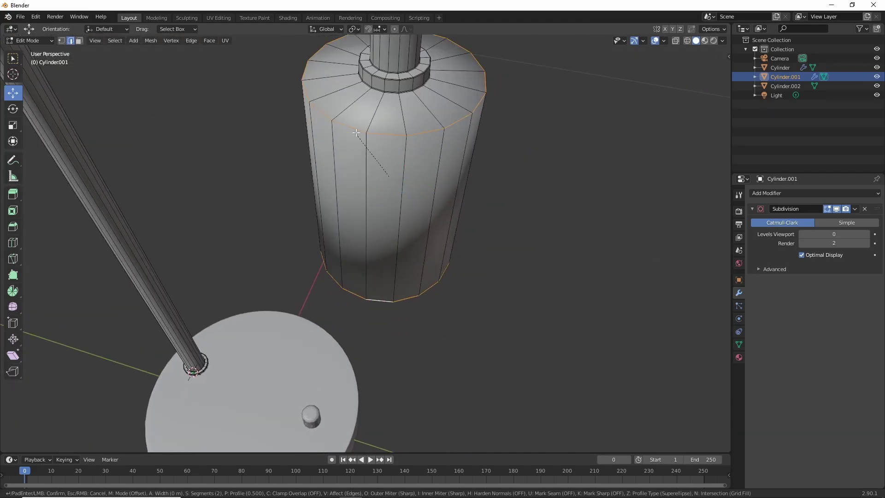
pyautogui.click(334, 217)
pyautogui.moveTo(335, 216); pyautogui.dragTo(258, 240, button='middle')
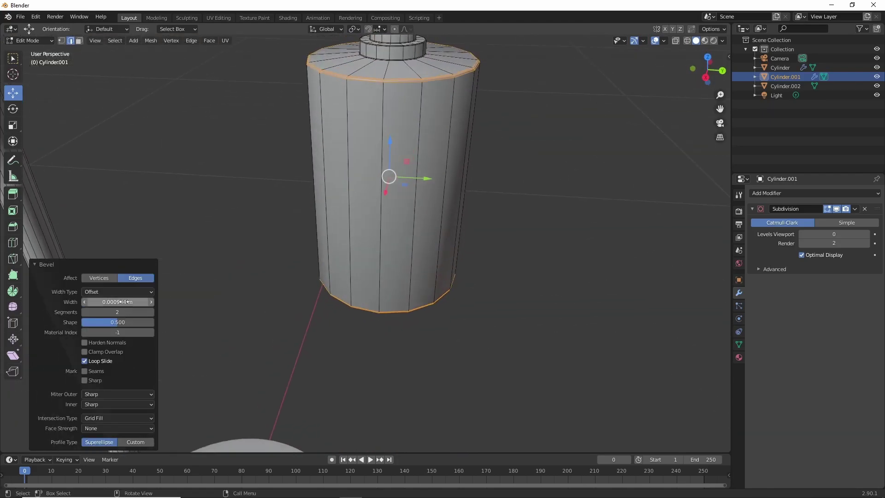
pyautogui.click(151, 302)
# Step: Raise the shade's viewport subdivision level to 1 and return to Object Mode
pyautogui.click(502, 242)
pyautogui.hotkey('ctrl', '1')
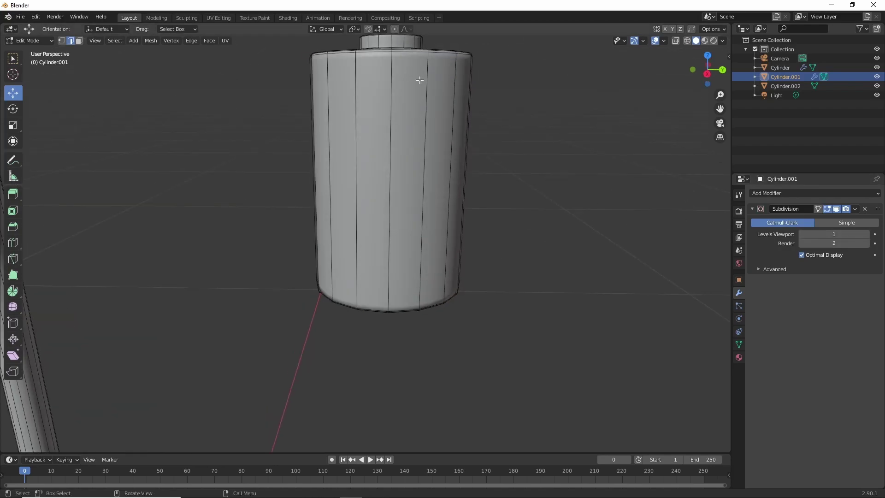
pyautogui.press('Tab')
pyautogui.scroll(-5, 471, 234)
pyautogui.moveTo(471, 233)
pyautogui.mouseDown(button='middle')
pyautogui.moveTo(353, 256)
pyautogui.moveTo(417, 328)
pyautogui.moveTo(394, 220)
pyautogui.moveTo(410, 128)
pyautogui.moveTo(410, 152)
pyautogui.moveTo(410, 83)
pyautogui.moveTo(517, 85)
pyautogui.moveTo(576, 69)
pyautogui.mouseUp(button='middle')
# Step: Enter the shade's Edit Mode in edge selection, then go back to Object Mode
pyautogui.click(410, 128)
pyautogui.click(30, 41)
pyautogui.click(28, 59)
pyautogui.click(517, 85)
pyautogui.press('2')
pyautogui.press('Tab')
# Step: Select the round lamp base and enter Edit Mode
pyautogui.scroll(-5, 571, 226)
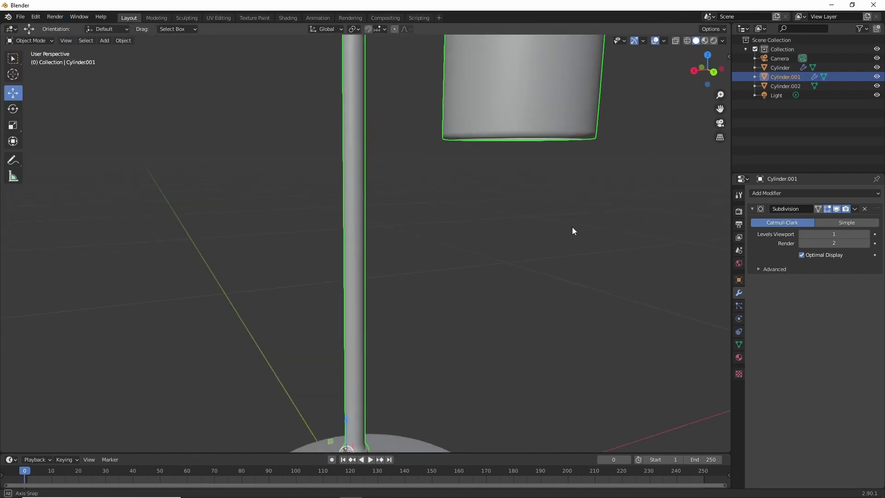
pyautogui.moveTo(571, 227)
pyautogui.mouseDown(button='middle')
pyautogui.moveTo(492, 331)
pyautogui.moveTo(463, 320)
pyautogui.mouseUp(button='middle')
pyautogui.scroll(3, 463, 321)
pyautogui.click(391, 386)
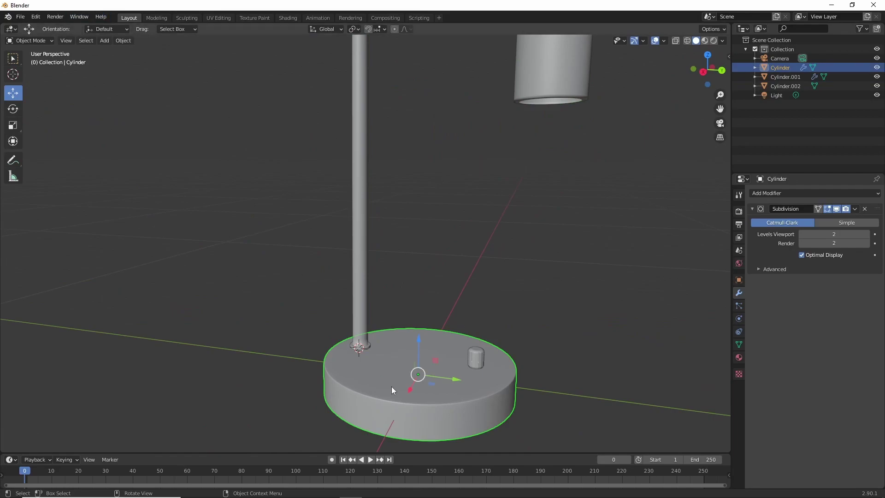
pyautogui.moveTo(391, 386); pyautogui.dragTo(452, 353, button='middle')
pyautogui.click(30, 40)
pyautogui.click(30, 62)
# Step: Mark the base's centre ring and one side edge as UV seams
pyautogui.scroll(3, 457, 356)
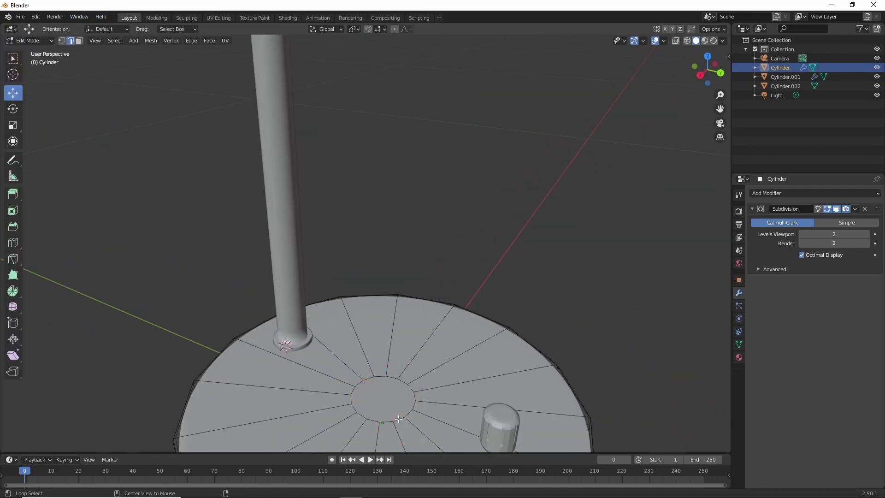
pyautogui.scroll(-3, 455, 424)
pyautogui.moveTo(454, 423); pyautogui.dragTo(335, 411, button='middle')
pyautogui.rightClick(335, 411)
pyautogui.click(335, 411)
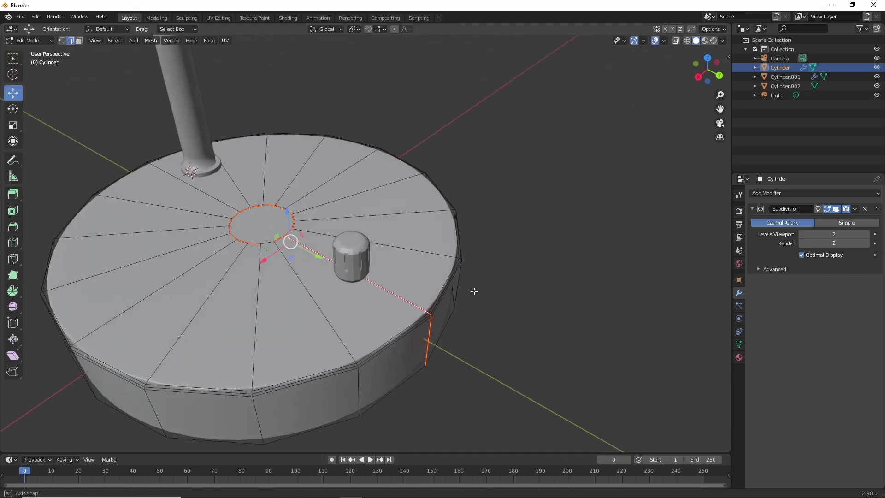
pyautogui.moveTo(472, 291); pyautogui.dragTo(227, 296, button='middle')
# Step: Rename the base to L_Base and unwrap it in the UV Editing layout
pyautogui.write('_Base')
pyautogui.press('Return')
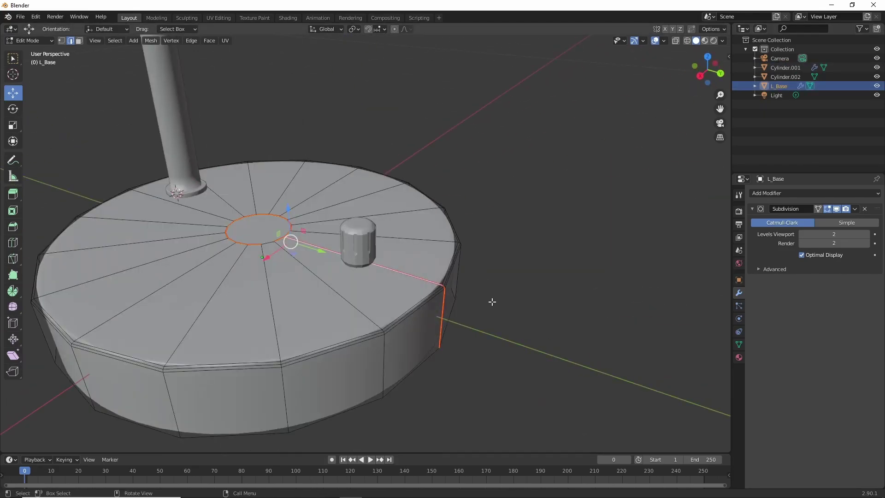
pyautogui.press('u')
pyautogui.click(231, 290)
pyautogui.hotkey('ctrl', 'pagedown')
pyautogui.hotkey('ctrl', 'pagedown')
pyautogui.hotkey('ctrl', 'pagedown')
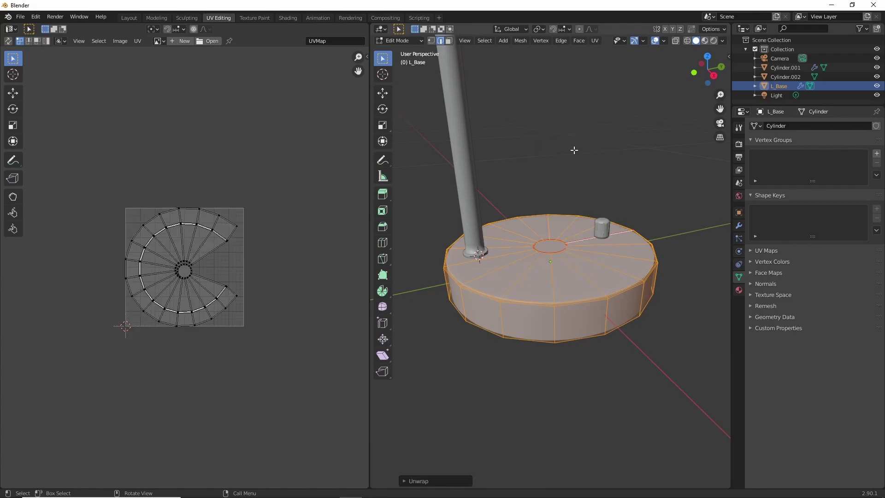
# Step: Unwrap the knob's top faces and move the UV ring off the grid
pyautogui.scroll(4, 573, 148)
pyautogui.hotkey('alt', 'a')
pyautogui.click(400, 42)
pyautogui.click(661, 221)
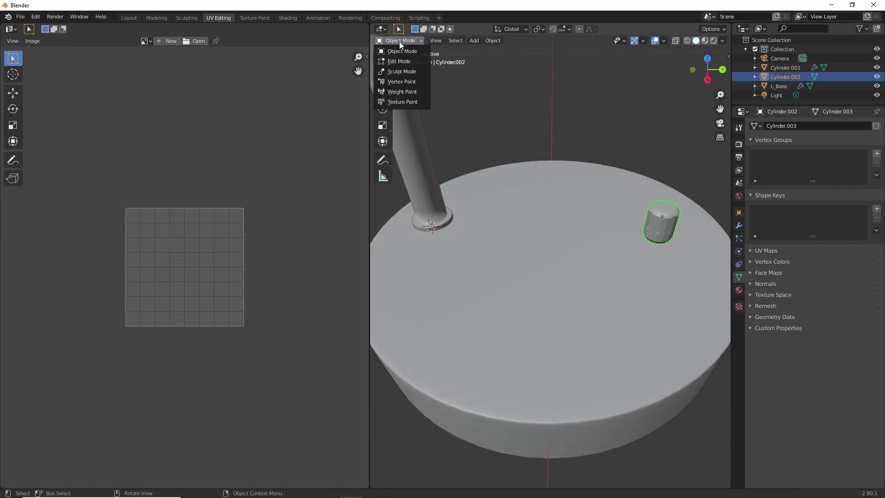
pyautogui.press('Tab')
pyautogui.press('KP_Decimal')
pyautogui.press('u')
pyautogui.click(567, 196)
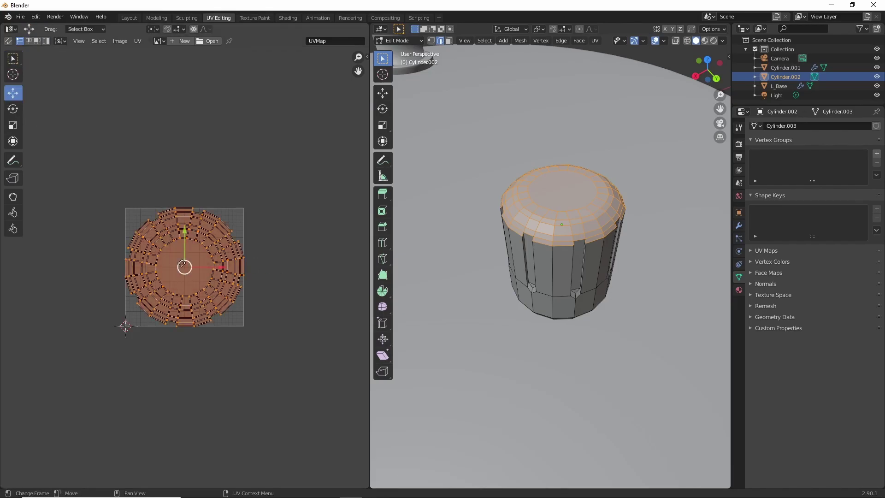
pyautogui.moveTo(182, 263); pyautogui.dragTo(316, 262)
# Step: Select the knob's faces and a side pillar face, framing the UV layout
pyautogui.press('a')
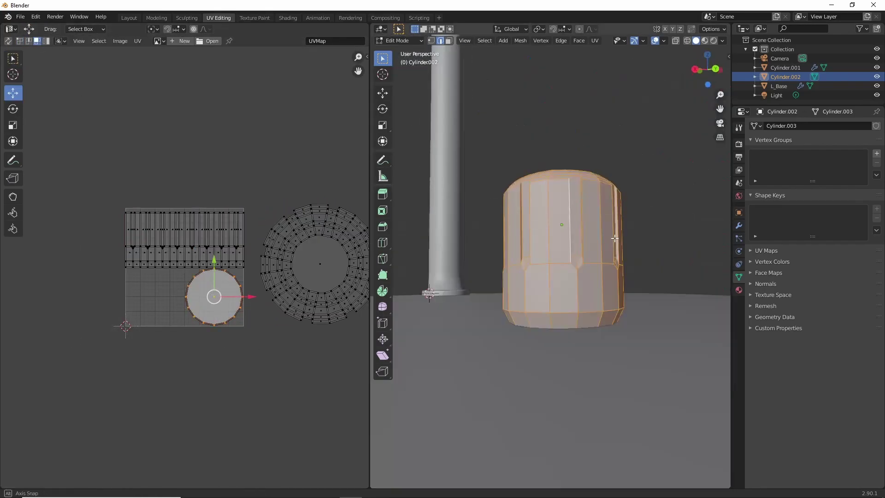
pyautogui.click(202, 229)
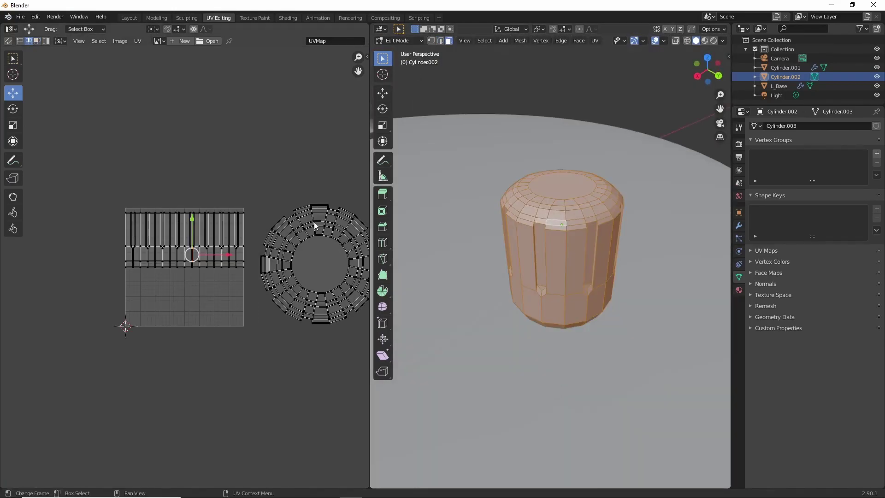
pyautogui.press('Home')
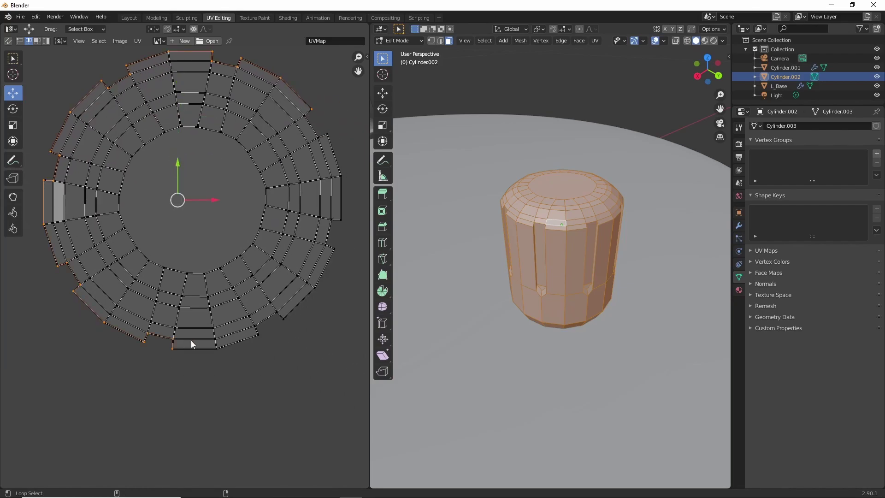
pyautogui.rightClick(538, 206)
pyautogui.rightClick(339, 140)
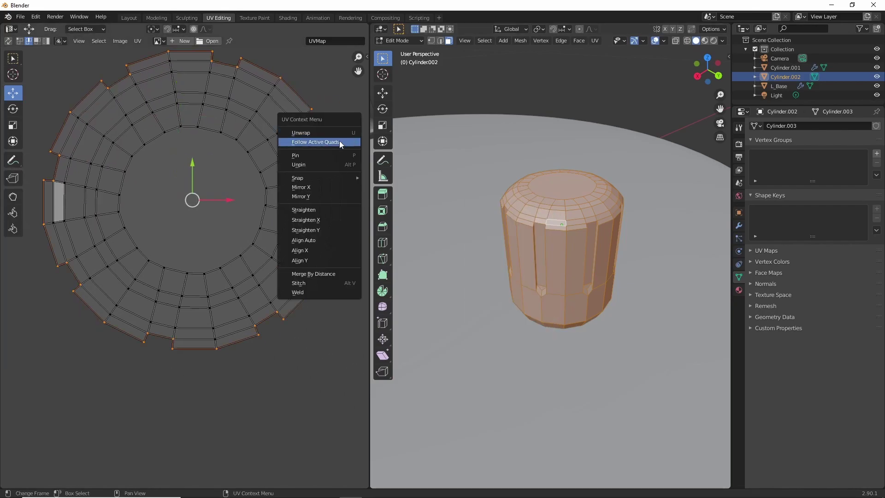
pyautogui.rightClick(277, 140)
pyautogui.scroll(3, 584, 233)
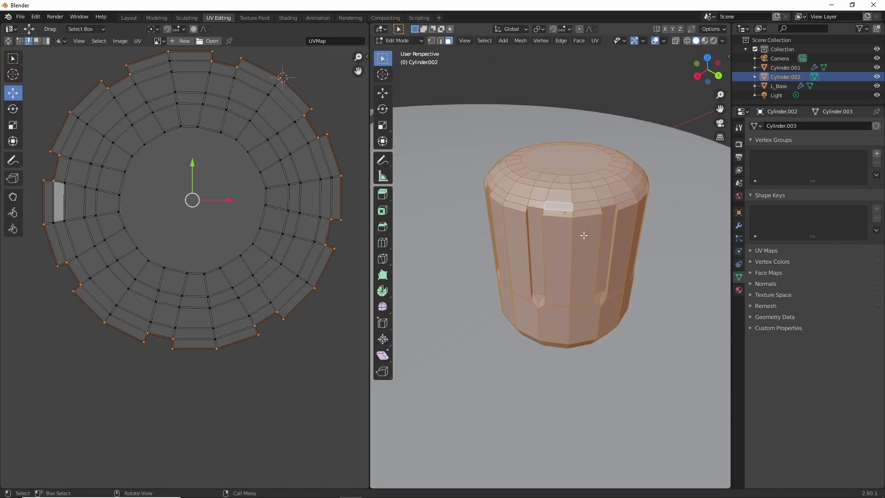
pyautogui.scroll(2, 585, 233)
# Step: Inspect the knob's side and top bevel faces in edge selection mode
pyautogui.click(566, 240)
pyautogui.press('2')
pyautogui.click(584, 192)
pyautogui.rightClick(571, 184)
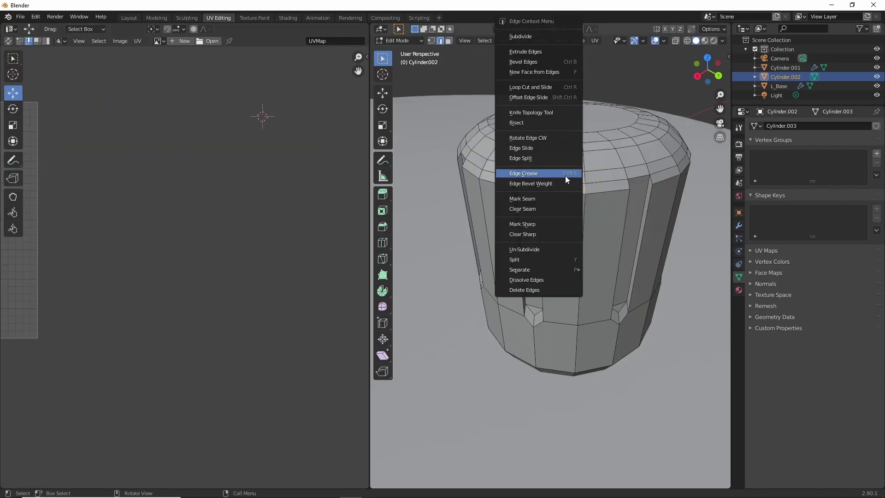
pyautogui.click(567, 175)
pyautogui.click(607, 189)
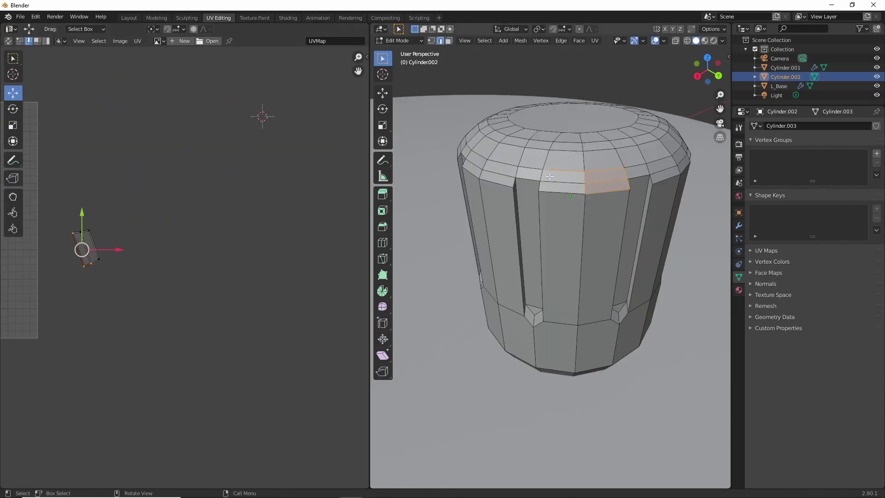
pyautogui.moveTo(515, 248)
pyautogui.mouseDown(button='middle')
pyautogui.moveTo(516, 177)
pyautogui.moveTo(540, 175)
pyautogui.moveTo(548, 130)
pyautogui.mouseUp(button='middle')
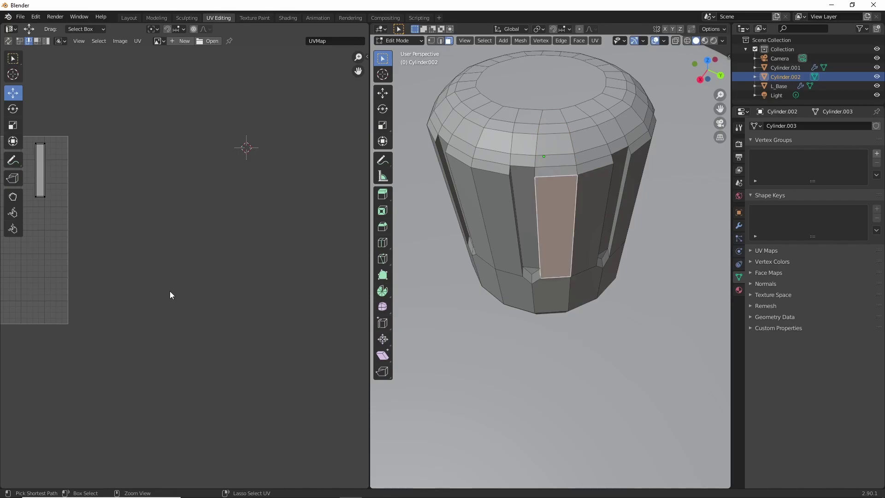
# Step: Select the outer edge loop of the knob's top cap
pyautogui.press('a')
pyautogui.click(37, 41)
pyautogui.press('a')
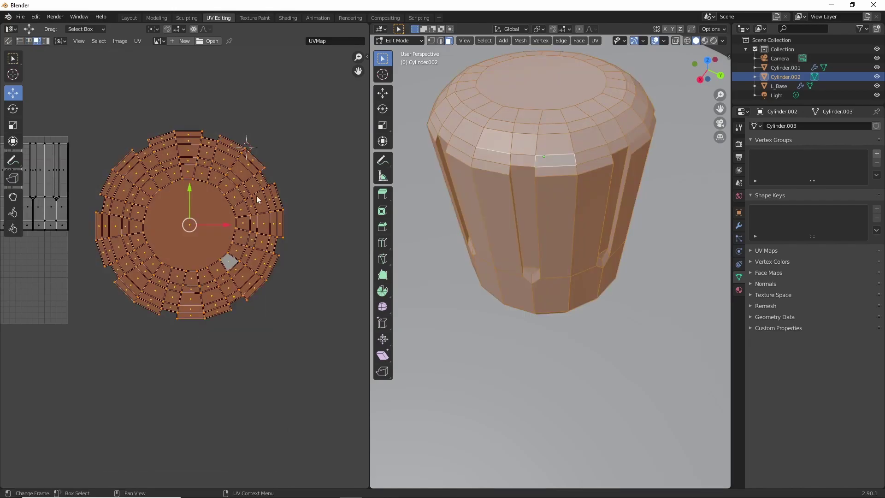
pyautogui.press('2')
pyautogui.click(189, 135)
pyautogui.click(98, 41)
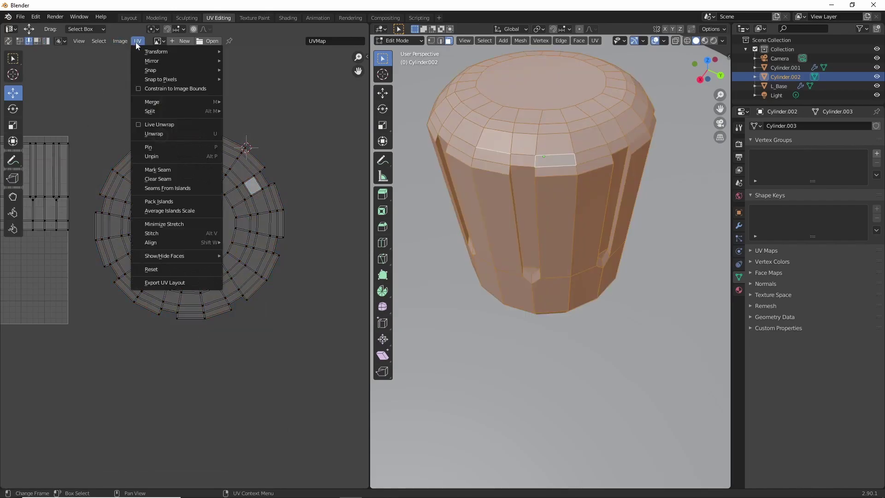
pyautogui.keyDown('alt'); pyautogui.click(288, 213); pyautogui.keyUp('alt')
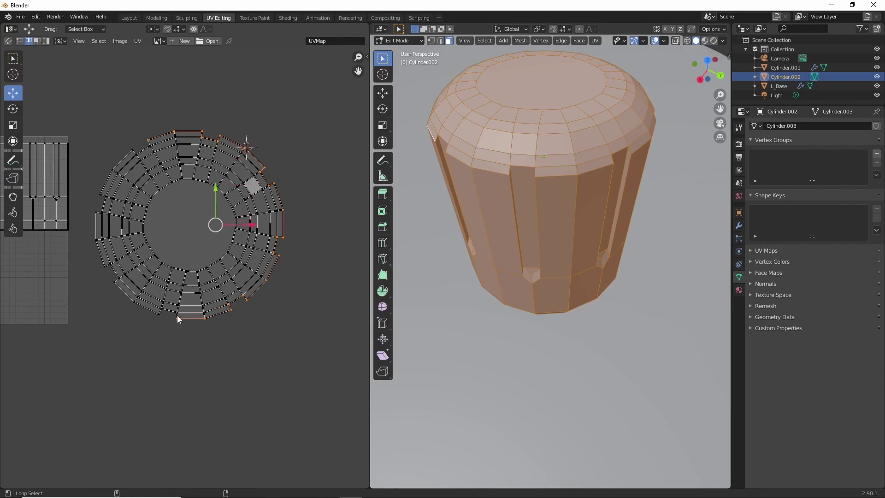
# Step: Mark the cap loop as a UV seam and re-unwrap the knob
pyautogui.rightClick(144, 150)
pyautogui.click(161, 166)
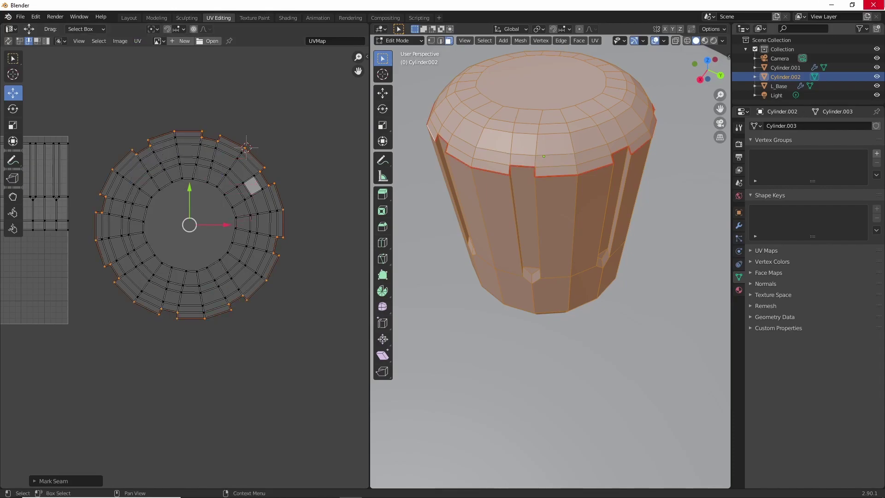
pyautogui.press('u')
pyautogui.click(249, 152)
pyautogui.scroll(-3, 537, 241)
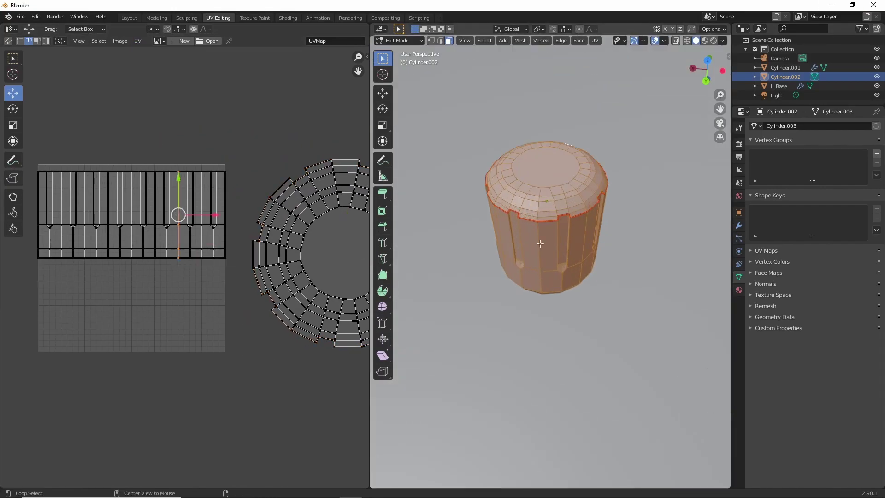
# Step: Unwrap the whole knob into a side strip and round cap, framing the UVs
pyautogui.keyDown('alt'); pyautogui.click(537, 241); pyautogui.keyUp('alt')
pyautogui.hotkey('alt', 'a')
pyautogui.scroll(1, 529, 203)
pyautogui.scroll(2, 523, 162)
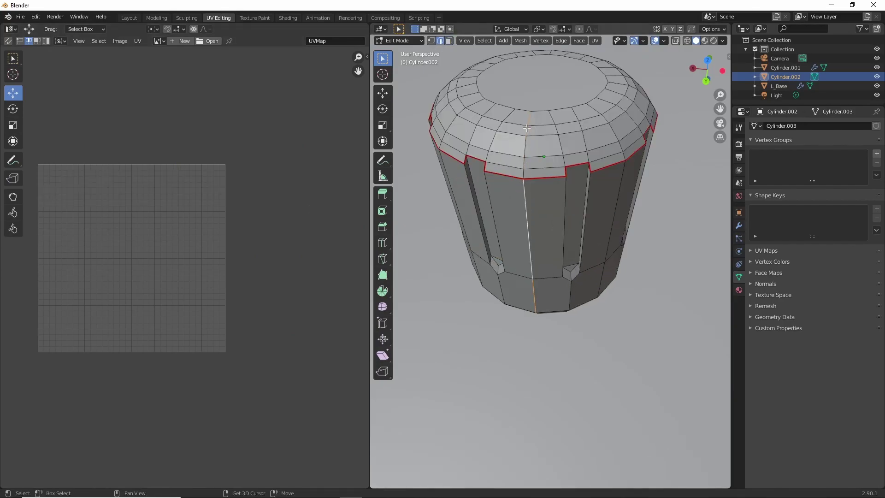
pyautogui.press('a')
pyautogui.press('u')
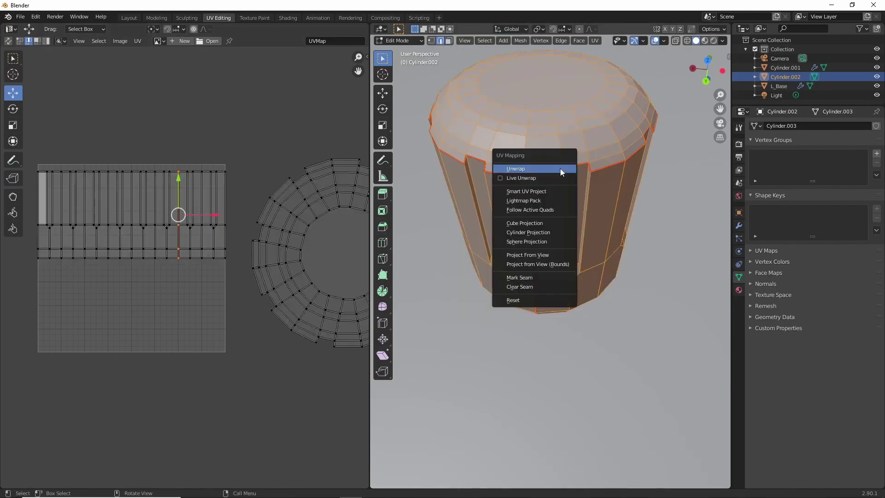
pyautogui.click(560, 168)
pyautogui.scroll(1, 127, 254)
pyautogui.moveTo(127, 254); pyautogui.dragTo(205, 228, button='middle')
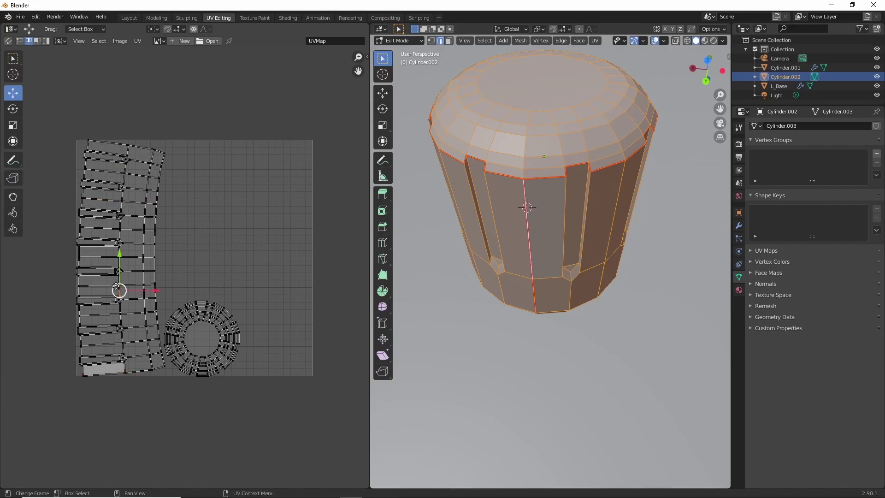
# Step: Select Cylinder.001 and enter its Edit Mode with everything deselected
pyautogui.hotkey('alt', 'a')
pyautogui.scroll(-8, 526, 207)
pyautogui.moveTo(552, 165)
pyautogui.mouseDown(button='middle')
pyautogui.moveTo(555, 211)
pyautogui.moveTo(525, 184)
pyautogui.mouseUp(button='middle')
pyautogui.press('Tab')
pyautogui.click(525, 138)
pyautogui.click(399, 41)
pyautogui.click(399, 62)
pyautogui.scroll(4, 532, 188)
pyautogui.hotkey('alt', 'a')
pyautogui.scroll(4, 529, 198)
# Step: Select an edge loop on the shade and orbit to inspect it from below
pyautogui.keyDown('alt'); pyautogui.click(567, 125); pyautogui.keyUp('alt')
pyautogui.rightClick(523, 203)
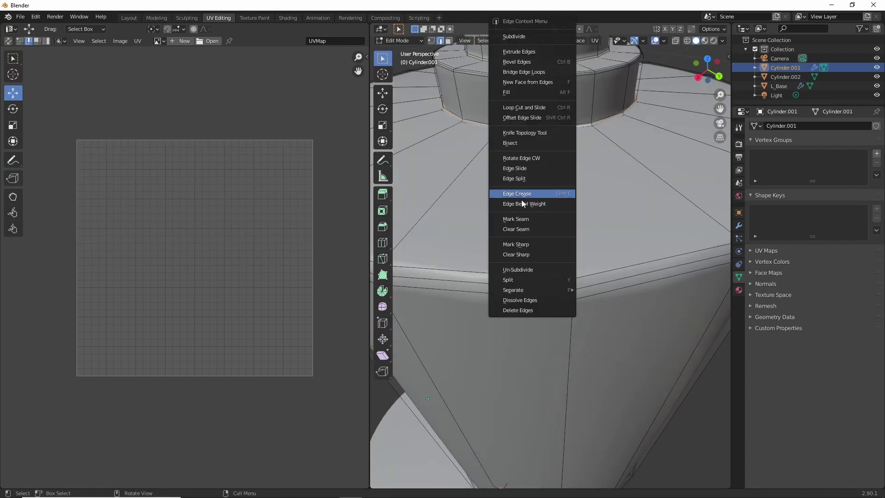
pyautogui.scroll(-5, 576, 221)
pyautogui.moveTo(576, 221); pyautogui.dragTo(610, 256, button='middle')
pyautogui.scroll(-5, 474, 219)
pyautogui.moveTo(466, 264)
pyautogui.mouseDown(button='middle')
pyautogui.moveTo(496, 234)
pyautogui.moveTo(520, 264)
pyautogui.mouseUp(button='middle')
pyautogui.scroll(5, 520, 263)
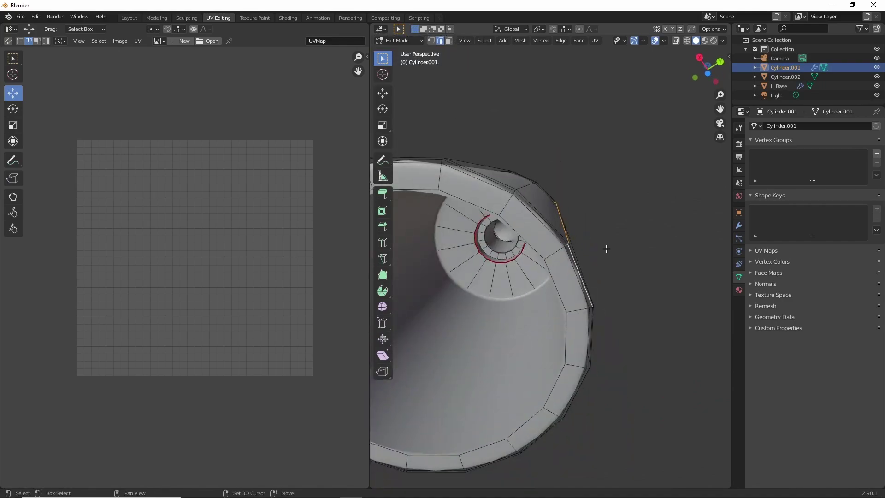
pyautogui.moveTo(606, 249)
pyautogui.mouseDown(button='middle')
pyautogui.moveTo(491, 300)
pyautogui.moveTo(527, 261)
pyautogui.moveTo(556, 363)
pyautogui.mouseUp(button='middle')
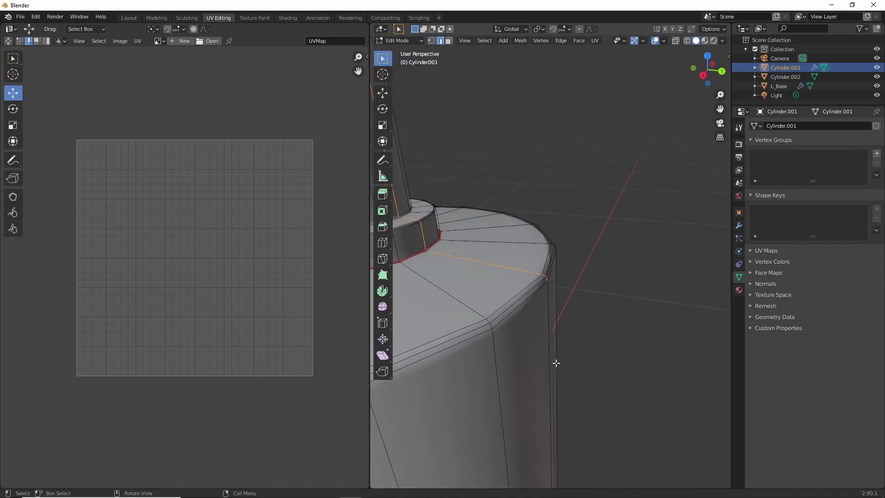
pyautogui.scroll(-5, 544, 275)
# Step: Orbit around the lamp to bring the shade's side edge into view
pyautogui.rightClick(603, 164)
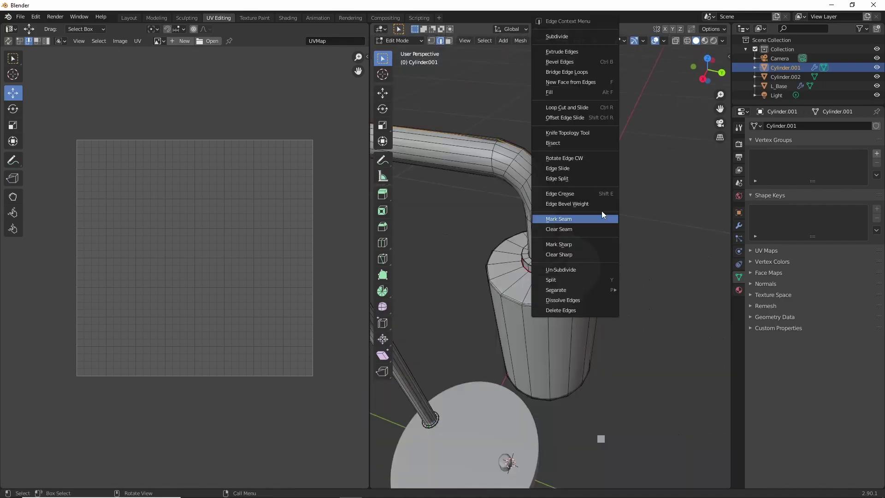
pyautogui.moveTo(604, 165)
pyautogui.mouseDown(button='middle')
pyautogui.moveTo(586, 232)
pyautogui.moveTo(611, 277)
pyautogui.mouseUp(button='middle')
pyautogui.scroll(4, 586, 232)
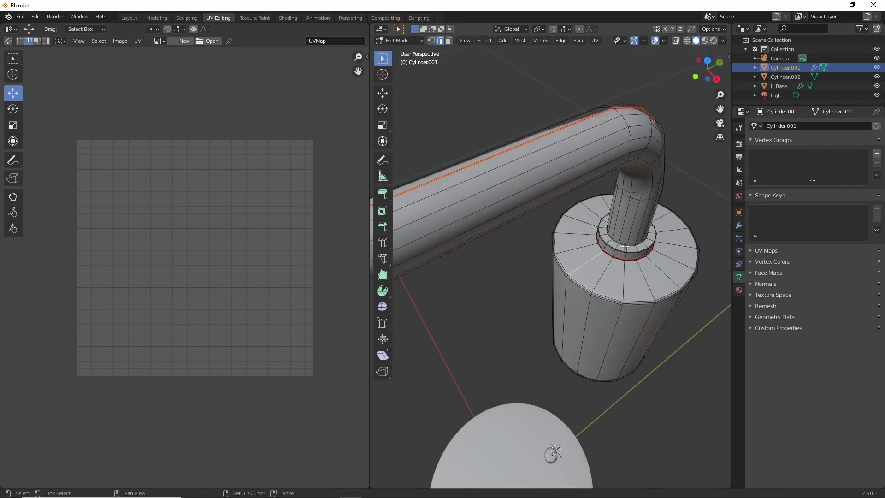
pyautogui.scroll(5, 625, 247)
pyautogui.scroll(-5, 436, 381)
pyautogui.moveTo(437, 382)
pyautogui.mouseDown(button='middle')
pyautogui.moveTo(604, 262)
pyautogui.moveTo(509, 250)
pyautogui.mouseUp(button='middle')
pyautogui.scroll(5, 604, 262)
pyautogui.scroll(-5, 604, 263)
# Step: Mark a seam down the shade's vertical side edge and unwrap the shade mesh
pyautogui.hotkey('ctrl', 'e')
pyautogui.click(509, 251)
pyautogui.press('a')
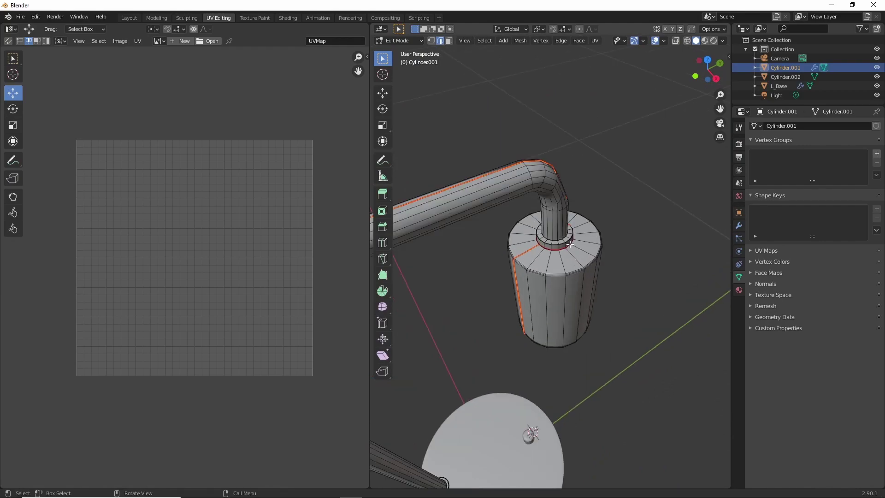
pyautogui.press('u')
pyautogui.click(553, 217)
pyautogui.press('a')
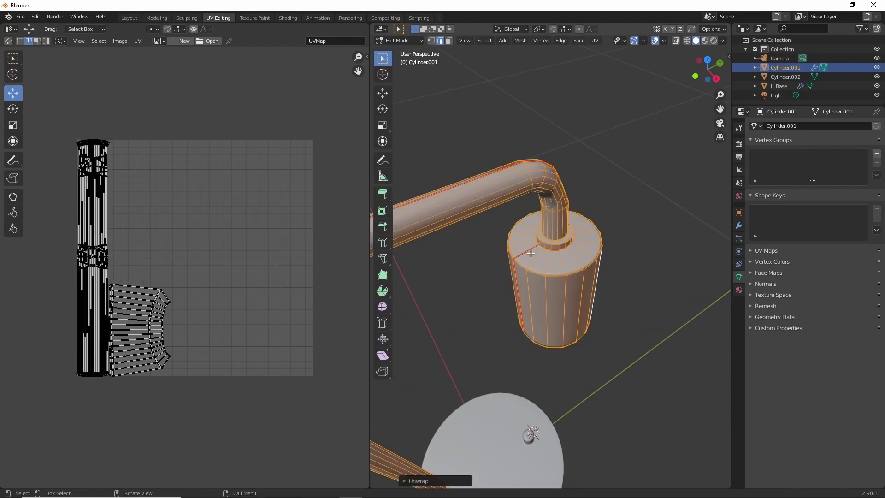
# Step: Return to Object Mode and box-select all the lamp pieces
pyautogui.scroll(-3, 572, 257)
pyautogui.moveTo(572, 257)
pyautogui.mouseDown(button='middle')
pyautogui.moveTo(612, 217)
pyautogui.moveTo(546, 296)
pyautogui.mouseUp(button='middle')
pyautogui.hotkey('alt', 'a')
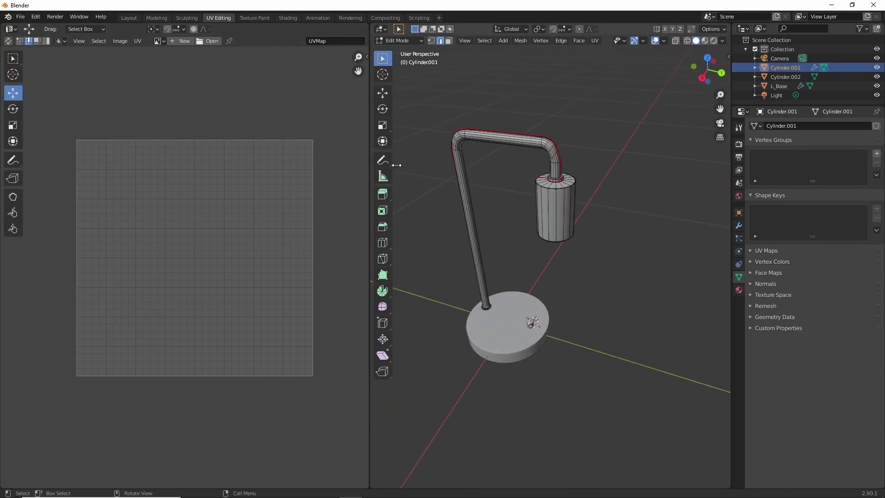
pyautogui.scroll(3, 547, 295)
pyautogui.moveTo(648, 263); pyautogui.dragTo(553, 276, button='middle')
pyautogui.press('Tab')
pyautogui.moveTo(479, 159); pyautogui.dragTo(612, 395)
# Step: Join the selected lamp pieces into one object and unwrap its whole mesh
pyautogui.hotkey('ctrl', 'j')
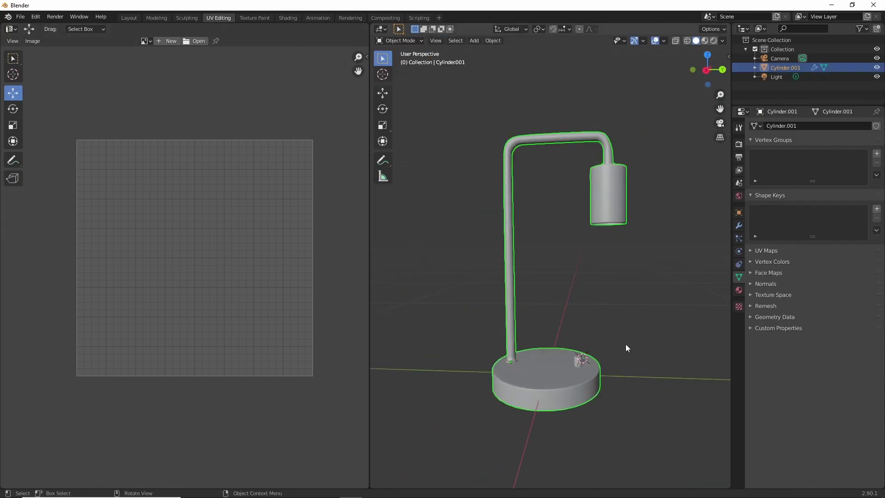
pyautogui.press('Tab')
pyautogui.press('a')
pyautogui.press('u')
pyautogui.click(584, 251)
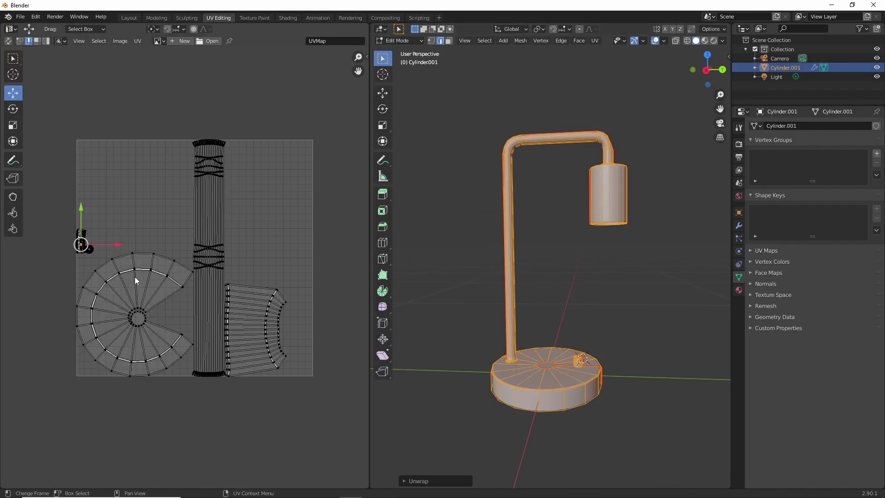
# Step: Scale up the two small UV islands and move them to the top-left of the UV square
pyautogui.scroll(2, 154, 216)
pyautogui.moveTo(94, 221); pyautogui.dragTo(127, 256)
pyautogui.press('s')
pyautogui.click(138, 184)
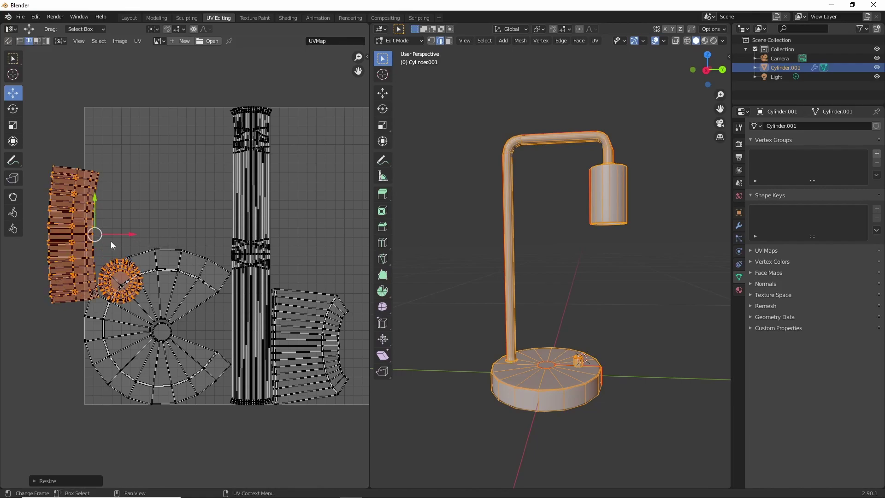
pyautogui.press('g')
pyautogui.click(134, 161)
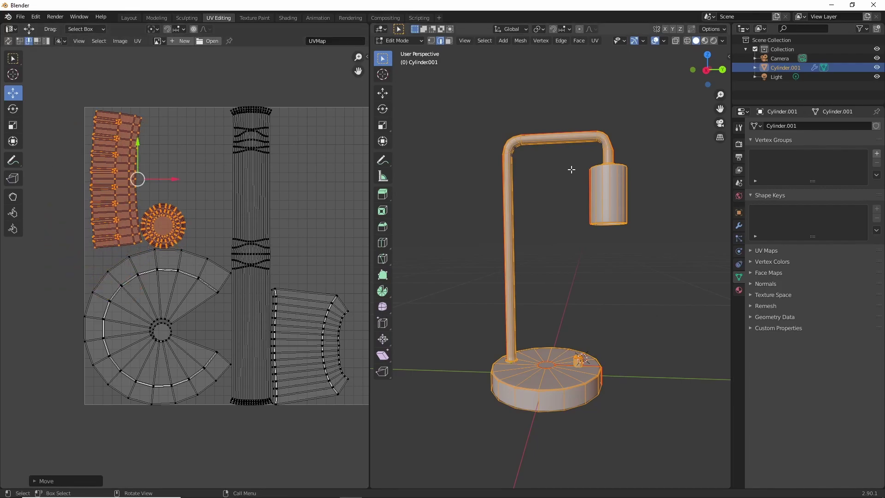
# Step: Return to Object Mode, deselect the lamp and reframe the view around it
pyautogui.press('Tab')
pyautogui.moveTo(636, 280); pyautogui.dragTo(564, 286, button='middle')
pyautogui.click(563, 285)
pyautogui.moveTo(559, 484); pyautogui.dragTo(431, 79, button='middle')
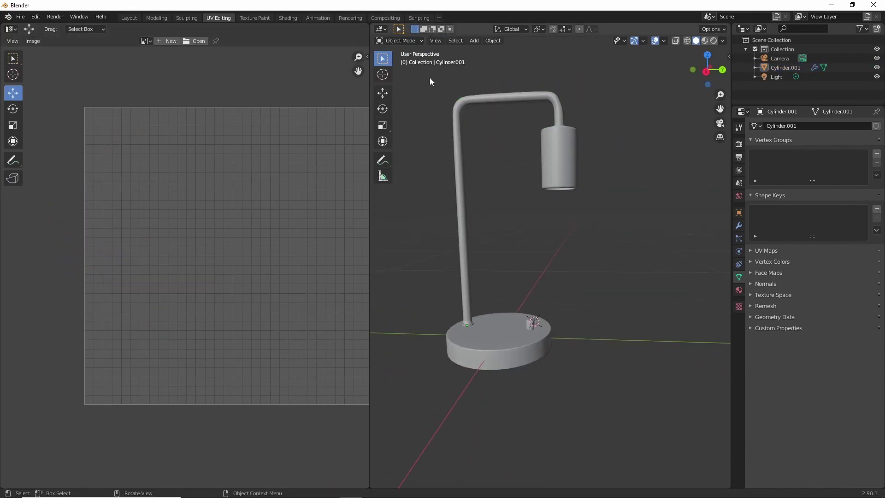
pyautogui.moveTo(468, 121); pyautogui.dragTo(617, 155, button='middle')
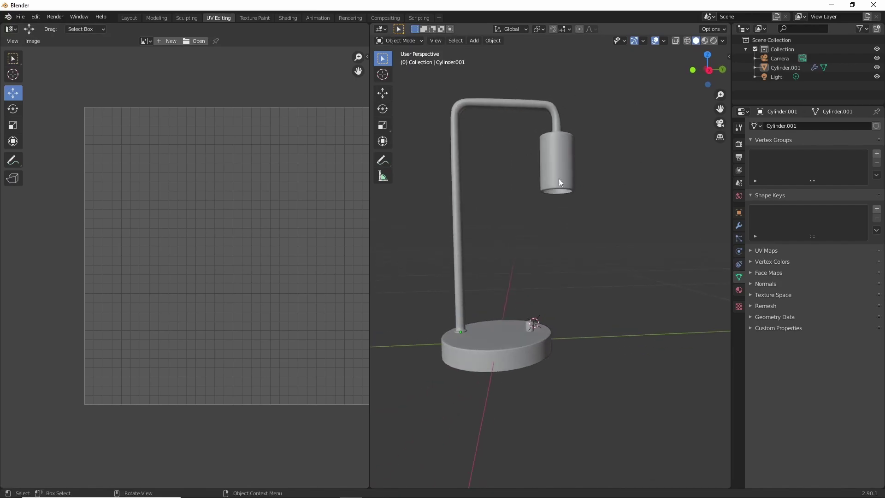
pyautogui.moveTo(561, 181); pyautogui.dragTo(585, 257, button='middle')
pyautogui.hotkey('shift', 'a')
# Step: Add a UV sphere, shrink it and move it up under the lamp shade
pyautogui.click(629, 281)
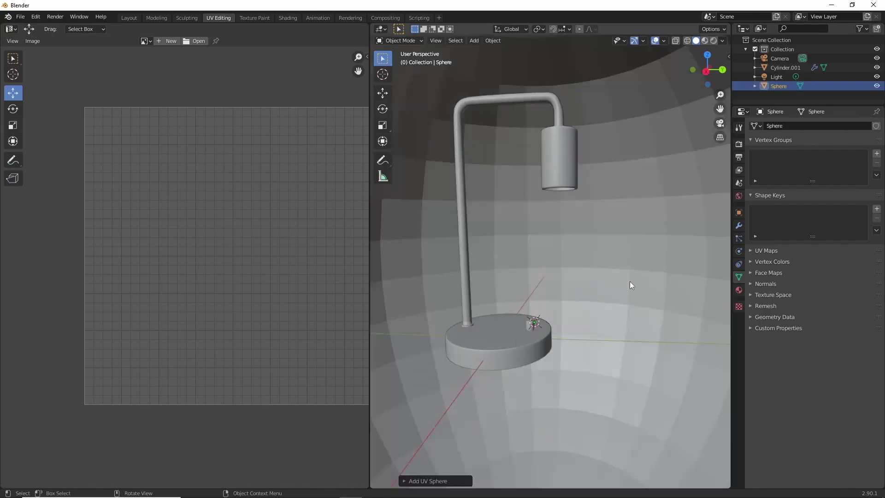
pyautogui.press('s')
pyautogui.click(535, 318)
pyautogui.click(382, 98)
pyautogui.moveTo(530, 339); pyautogui.dragTo(573, 207)
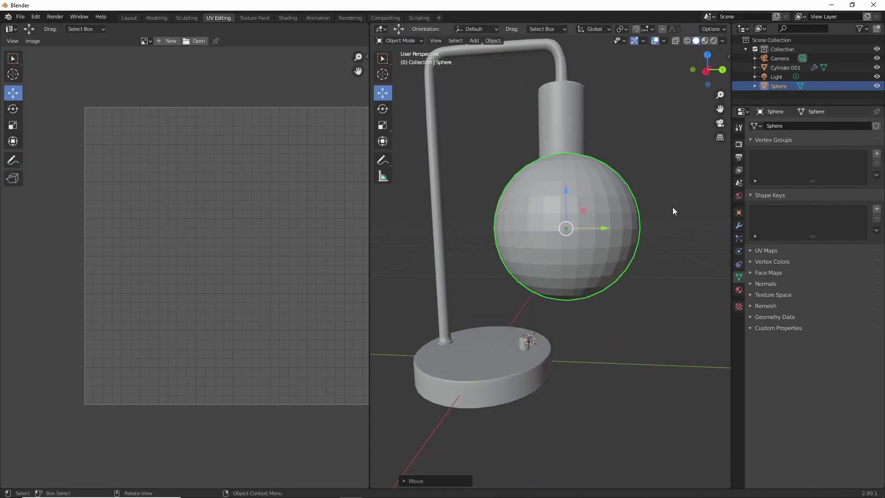
pyautogui.moveTo(672, 207)
pyautogui.mouseDown(button='middle')
pyautogui.moveTo(628, 255)
pyautogui.moveTo(707, 354)
pyautogui.moveTo(628, 328)
pyautogui.mouseUp(button='middle')
# Step: From top view, edit the lamp body's mesh and pick an edge loop on the stem
pyautogui.press('KP_7')
pyautogui.click(553, 322)
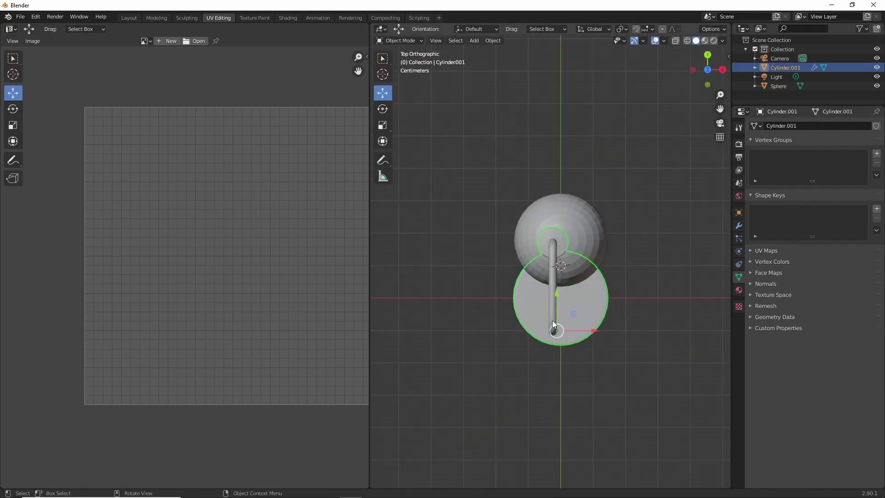
pyautogui.click(399, 40)
pyautogui.click(397, 56)
pyautogui.press('a')
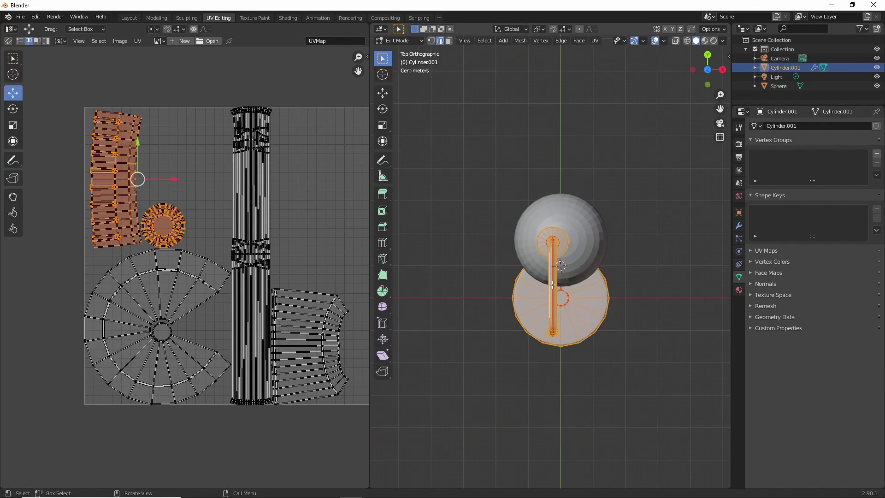
pyautogui.hotkey('alt', 'a')
pyautogui.press('a')
pyautogui.keyDown('alt'); pyautogui.click(550, 306); pyautogui.keyUp('alt')
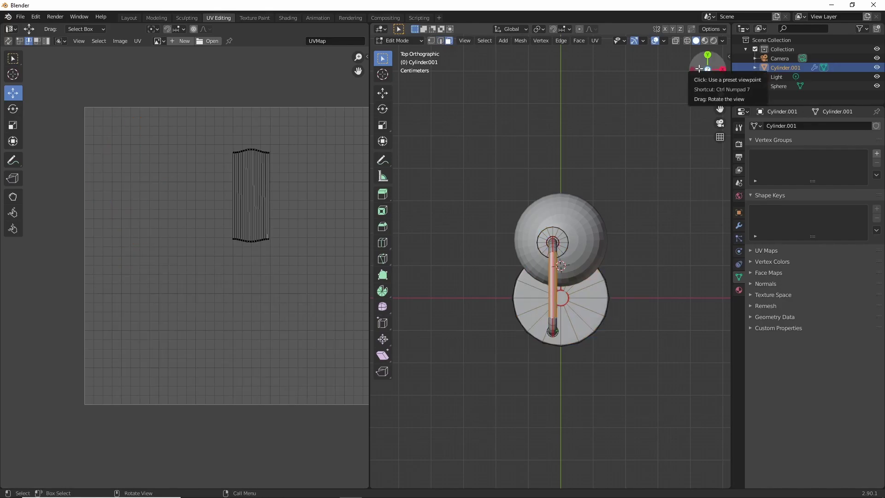
# Step: Box-select the ring on top of the base and add the lamp column with L
pyautogui.moveTo(707, 69); pyautogui.dragTo(676, 306)
pyautogui.moveTo(450, 158); pyautogui.dragTo(598, 332)
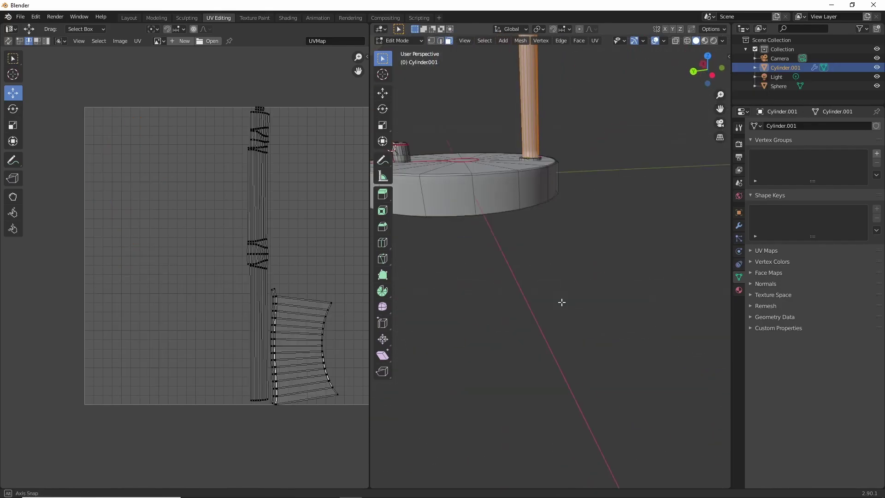
pyautogui.scroll(8, 561, 302)
pyautogui.moveTo(425, 217); pyautogui.dragTo(668, 375)
pyautogui.scroll(-8, 637, 190)
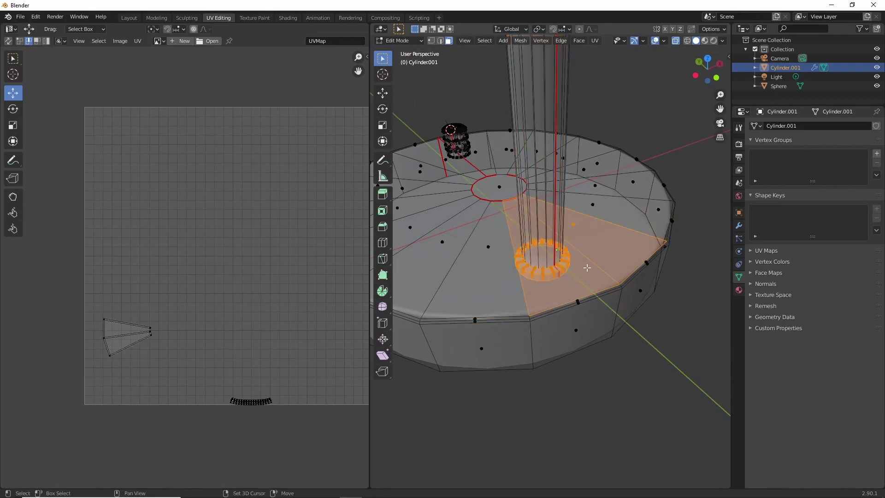
pyautogui.moveTo(637, 191)
pyautogui.mouseDown(button='middle')
pyautogui.moveTo(595, 267)
pyautogui.moveTo(523, 256)
pyautogui.moveTo(575, 248)
pyautogui.moveTo(487, 109)
pyautogui.moveTo(553, 184)
pyautogui.moveTo(599, 115)
pyautogui.moveTo(576, 207)
pyautogui.moveTo(621, 230)
pyautogui.moveTo(636, 258)
pyautogui.moveTo(625, 309)
pyautogui.moveTo(620, 243)
pyautogui.moveTo(635, 273)
pyautogui.mouseUp(button='middle')
pyautogui.press('l')
pyautogui.press('l')
pyautogui.click(382, 92)
# Step: Shrink the bulb sphere further and raise it just beneath the shade in Right view
pyautogui.press('Tab')
pyautogui.click(636, 258)
pyautogui.press('s')
pyautogui.click(616, 222)
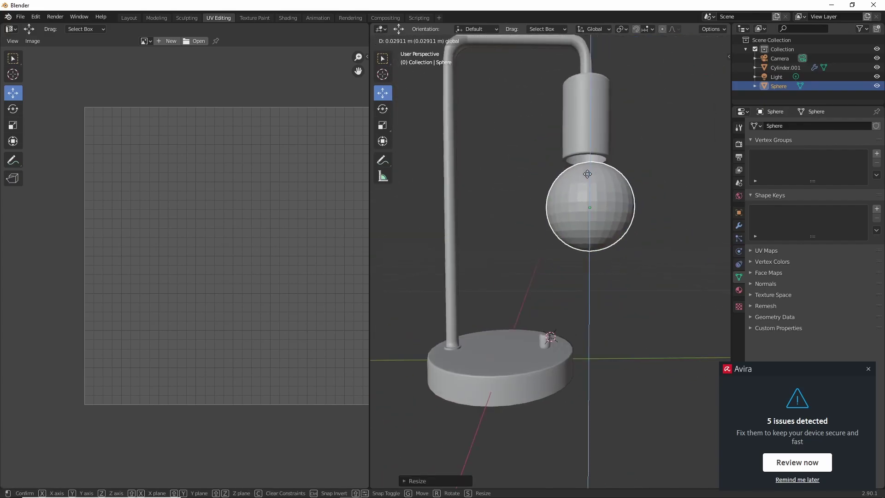
pyautogui.press('KP_3')
pyautogui.moveTo(582, 186); pyautogui.dragTo(583, 179)
# Step: Switch back to the Layout workspace and frame the bulb and shade
pyautogui.click(129, 17)
pyautogui.press('KP_3')
pyautogui.keyDown('shift'); pyautogui.moveTo(497, 107); pyautogui.dragTo(484, 307, button='middle'); pyautogui.keyUp('shift')
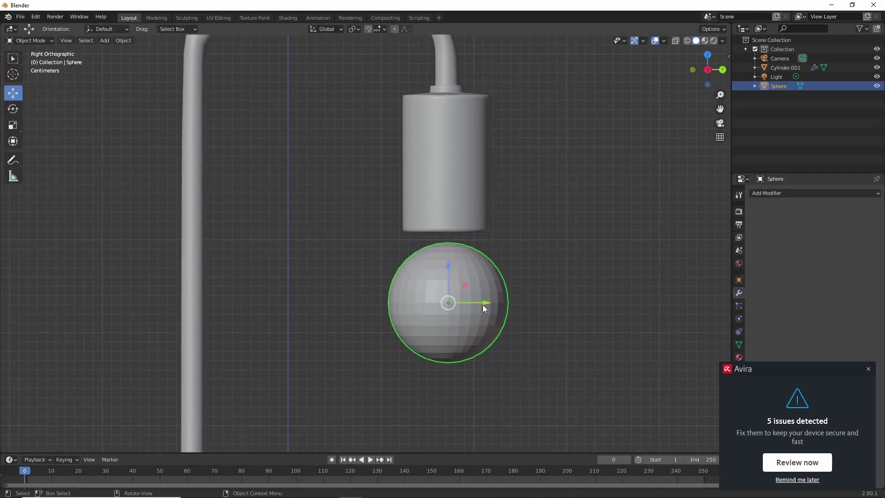
pyautogui.click(384, 29)
pyautogui.click(405, 59)
# Step: In Edit Mode, select the sphere's top pole vertex and nudge it vertically
pyautogui.press('Tab')
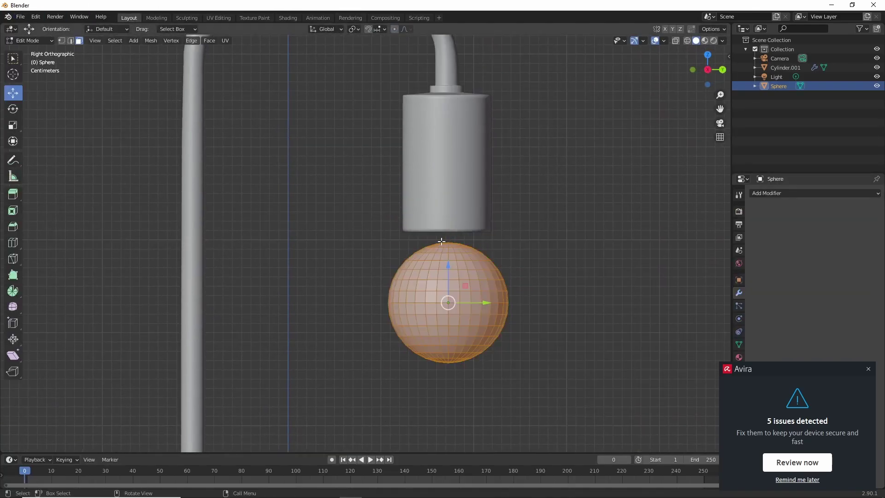
pyautogui.click(448, 243)
pyautogui.moveTo(449, 219); pyautogui.dragTo(450, 220)
pyautogui.click(450, 220)
pyautogui.scroll(2, 443, 247)
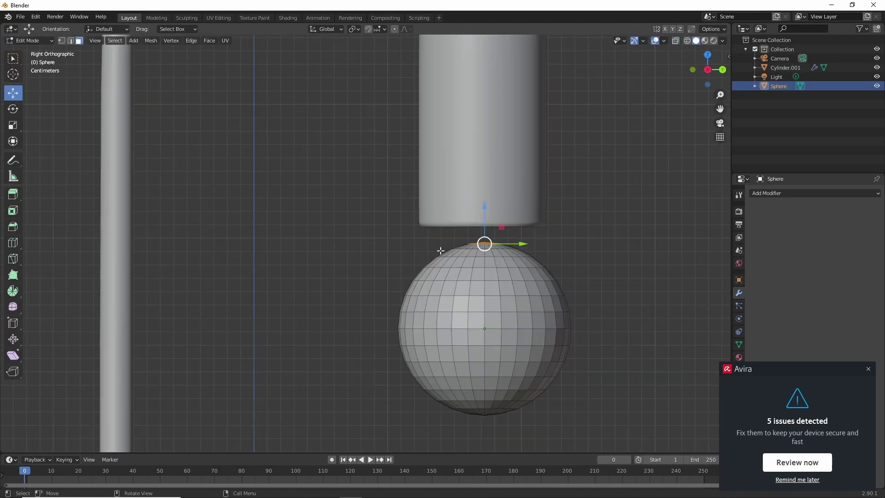
pyautogui.scroll(-2, 444, 248)
# Step: Reposition the top vertex in wireframe view and turn on proportional editing
pyautogui.hotkey('shift', 'z')
pyautogui.scroll(1, 443, 248)
pyautogui.press('g')
pyautogui.click(444, 247)
pyautogui.scroll(1, 443, 248)
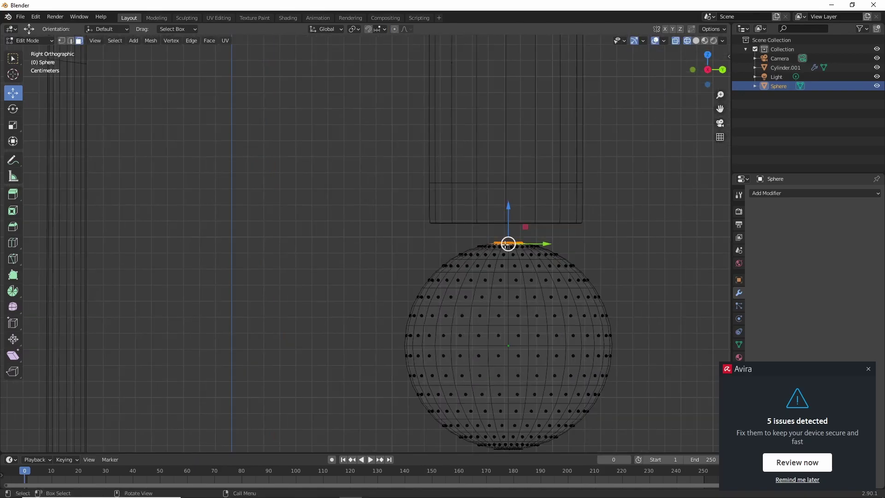
pyautogui.click(394, 28)
pyautogui.hotkey('shift', 'z')
pyautogui.hotkey('shift', 'z')
pyautogui.hotkey('shift', 'z')
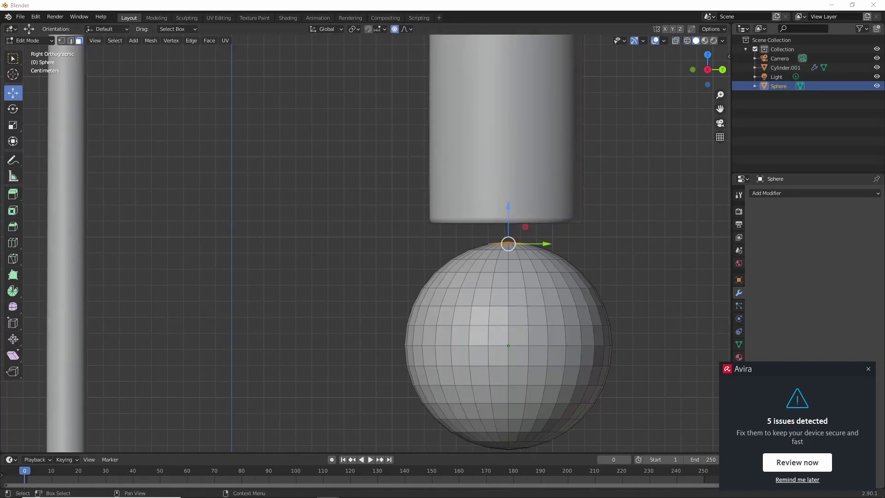
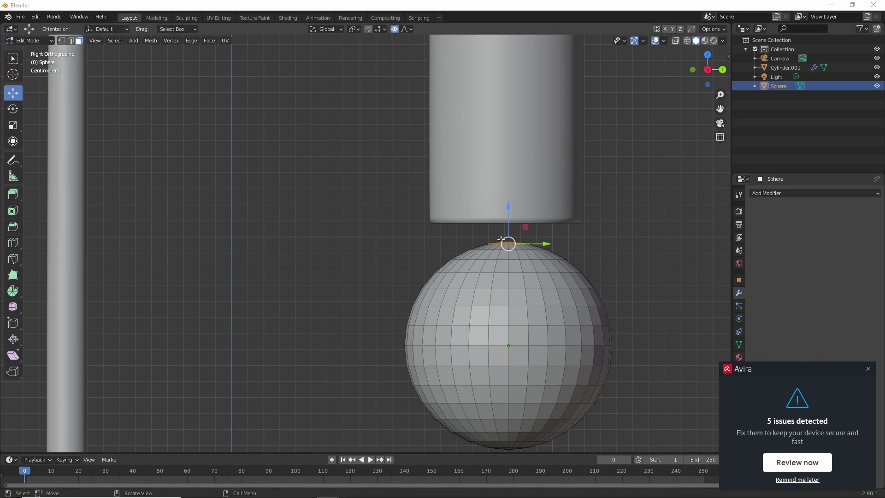
# Step: Stretch the sphere's top upward along Z with smooth proportional falloff
pyautogui.moveTo(508, 244); pyautogui.dragTo(507, 232)
pyautogui.scroll(-1, 482, 235)
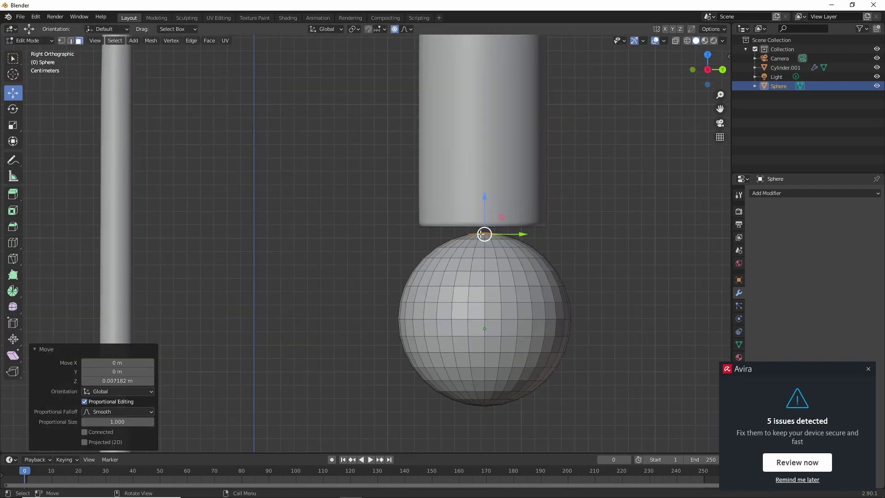
pyautogui.moveTo(484, 234)
pyautogui.mouseDown()
pyautogui.moveTo(482, 308)
pyautogui.moveTo(480, 167)
pyautogui.mouseUp()
pyautogui.scroll(15, 483, 295)
pyautogui.scroll(5, 483, 249)
pyautogui.press('z')
pyautogui.scroll(1, 482, 180)
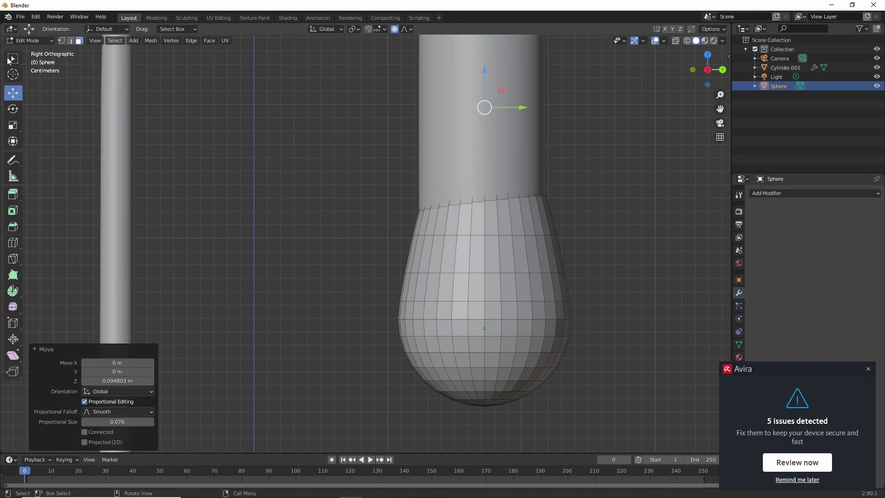
# Step: Lower the bulb object, then re-adjust its top vertices vertically with smooth falloff
pyautogui.press('Tab')
pyautogui.press('g')
pyautogui.click(480, 236)
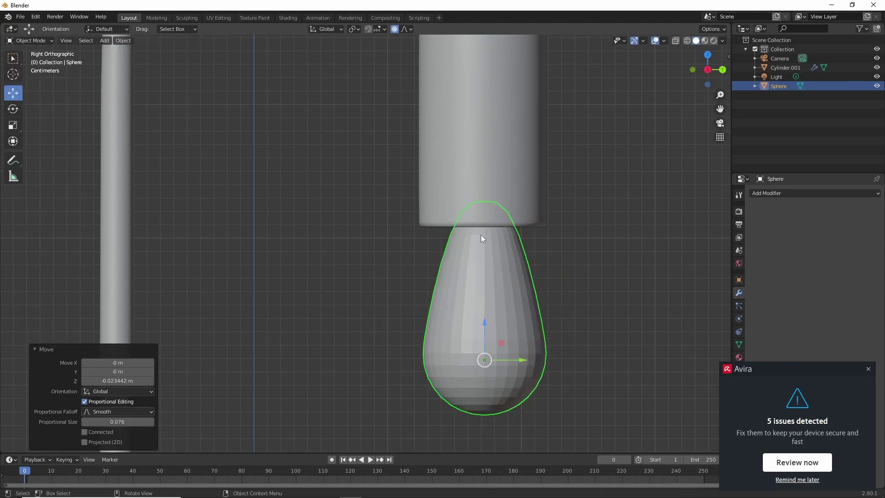
pyautogui.click(30, 41)
pyautogui.press('g')
pyautogui.press('z')
pyautogui.scroll(-8, 499, 146)
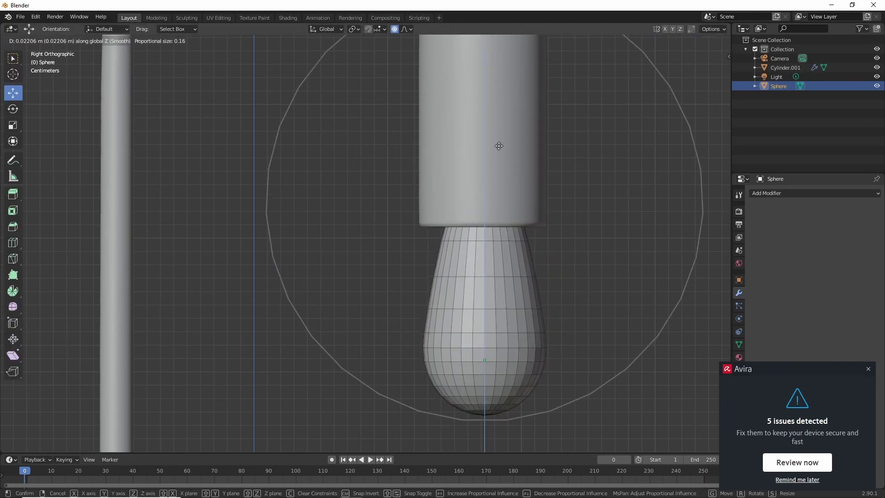
pyautogui.scroll(-1, 495, 144)
pyautogui.click(494, 142)
pyautogui.press('s')
pyautogui.scroll(6, 491, 139)
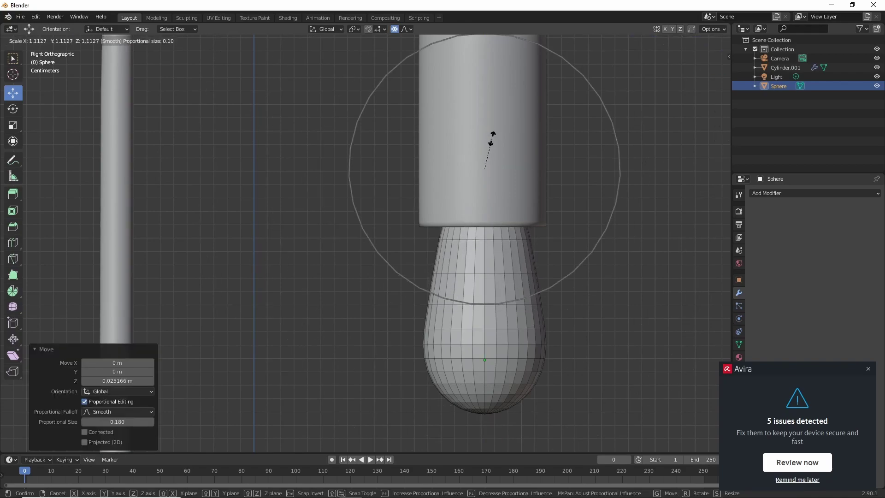
pyautogui.press('Escape')
# Step: Pull the bulb's bottom vertex into a small pointed tip
pyautogui.click(484, 411)
pyautogui.press('g')
pyautogui.scroll(-2, 487, 428)
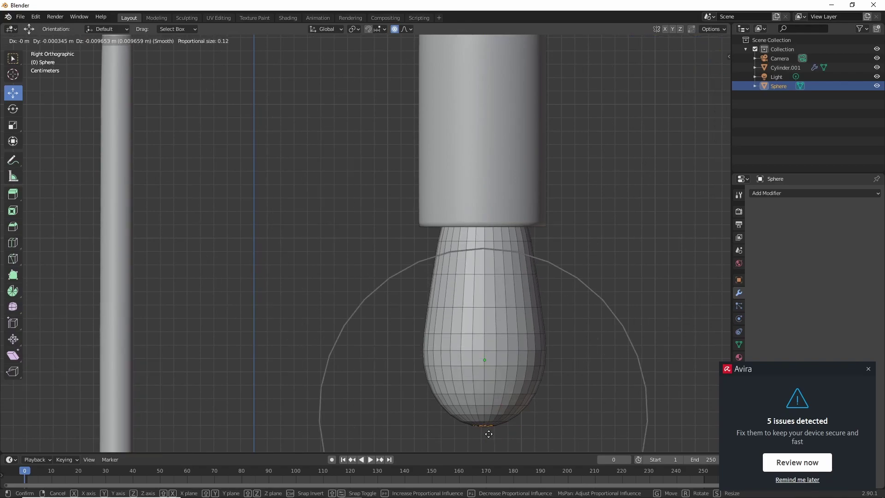
pyautogui.scroll(6, 489, 431)
pyautogui.scroll(8, 488, 426)
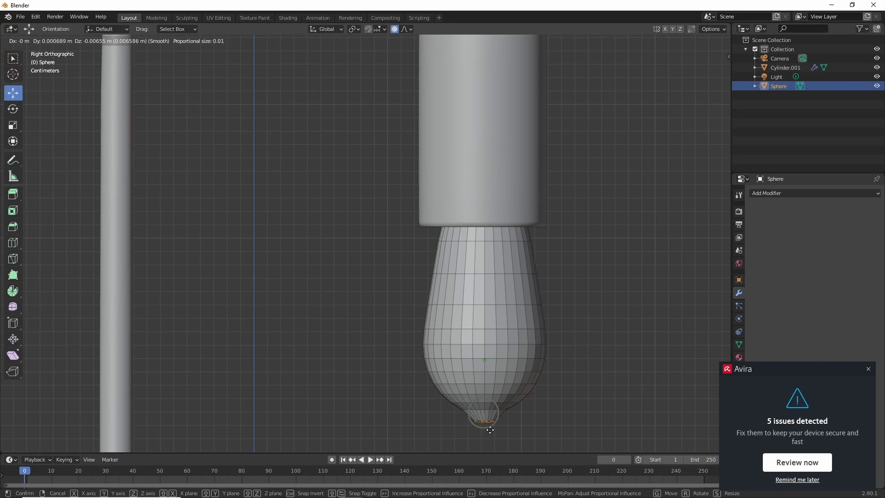
pyautogui.scroll(-6, 487, 424)
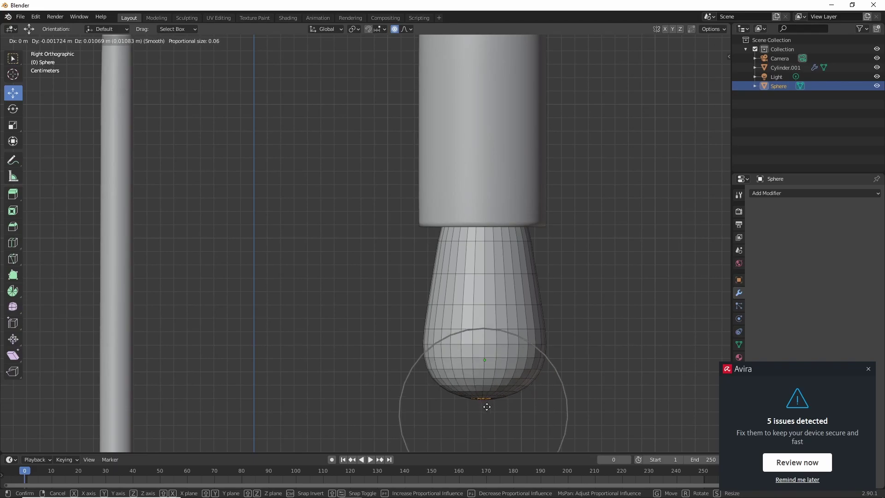
pyautogui.click(485, 407)
pyautogui.press('g')
pyautogui.scroll(5, 487, 409)
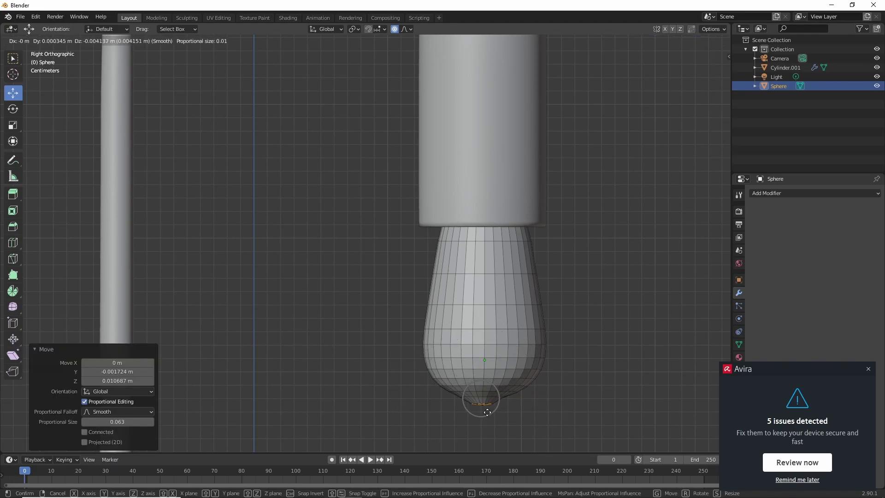
pyautogui.click(487, 412)
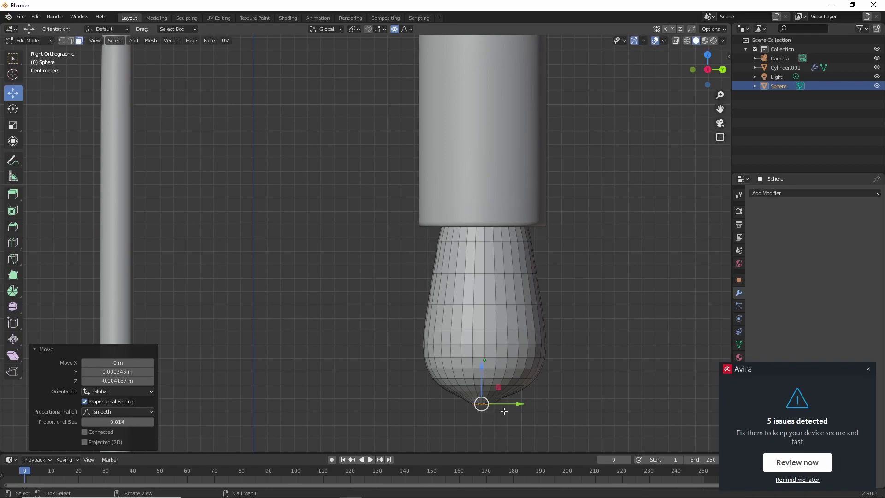
# Step: Widen the lower edge loop with falloff, then lower the bulb just under the socket
pyautogui.keyDown('alt'); pyautogui.click(445, 368); pyautogui.keyUp('alt')
pyautogui.press('s')
pyautogui.scroll(-4, 460, 369)
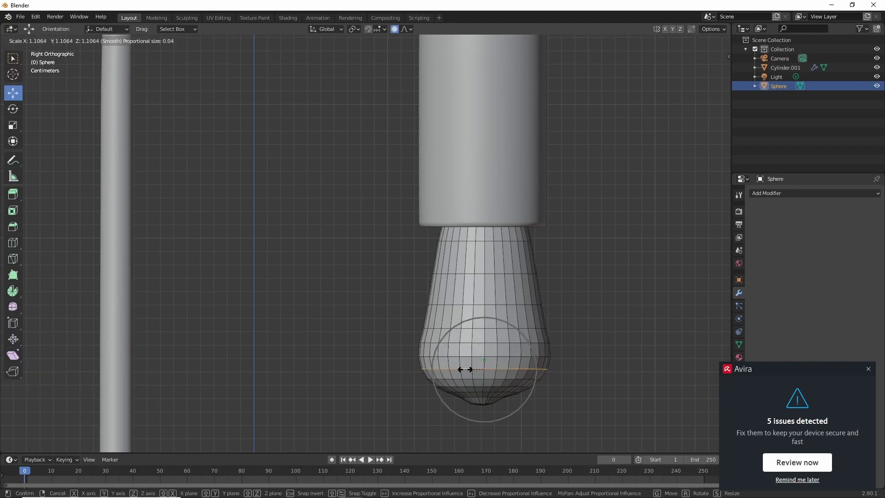
pyautogui.scroll(-1, 464, 369)
pyautogui.scroll(-7, 465, 369)
pyautogui.scroll(-11, 465, 369)
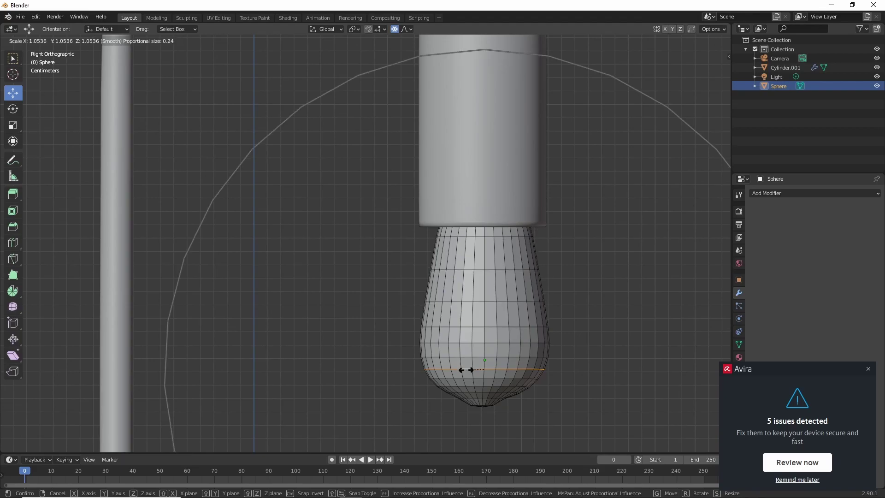
pyautogui.scroll(10, 465, 370)
pyautogui.scroll(4, 465, 369)
pyautogui.click(464, 370)
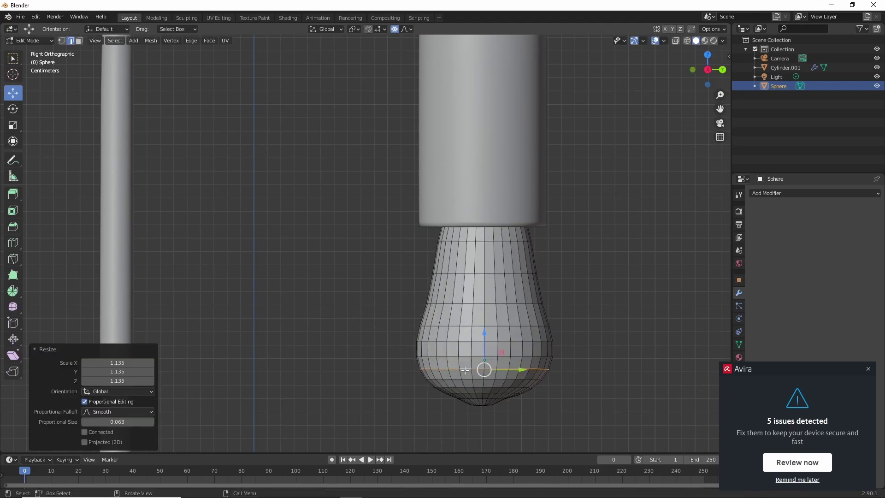
pyautogui.scroll(-5, 465, 370)
pyautogui.press('Tab')
pyautogui.moveTo(423, 261); pyautogui.dragTo(422, 291)
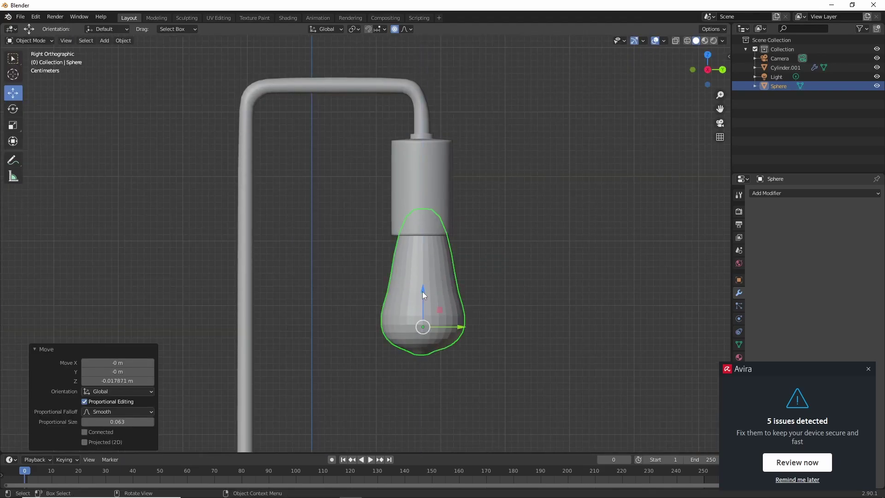
# Step: Orbit around the lamp and select the bulb
pyautogui.moveTo(455, 296); pyautogui.dragTo(418, 352, button='middle')
pyautogui.hotkey('shift', 'space')
pyautogui.press('s')
pyautogui.moveTo(473, 390); pyautogui.dragTo(586, 353, button='middle')
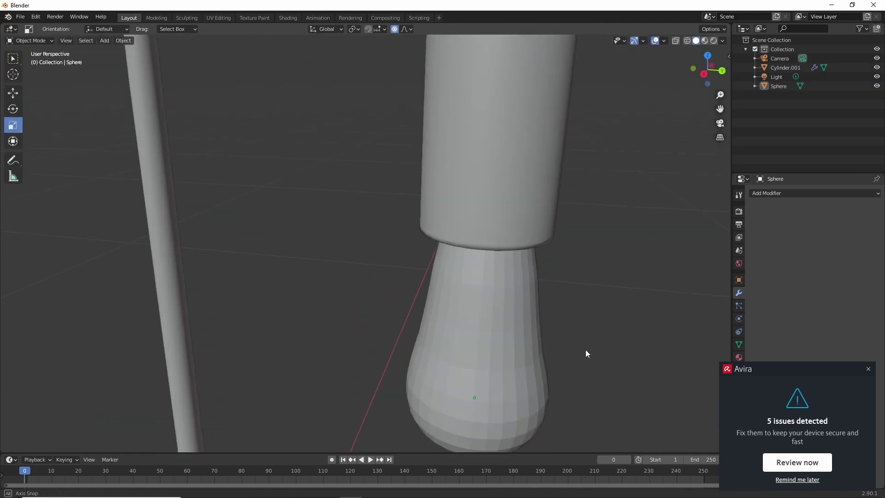
pyautogui.scroll(-5, 586, 354)
pyautogui.click(419, 278)
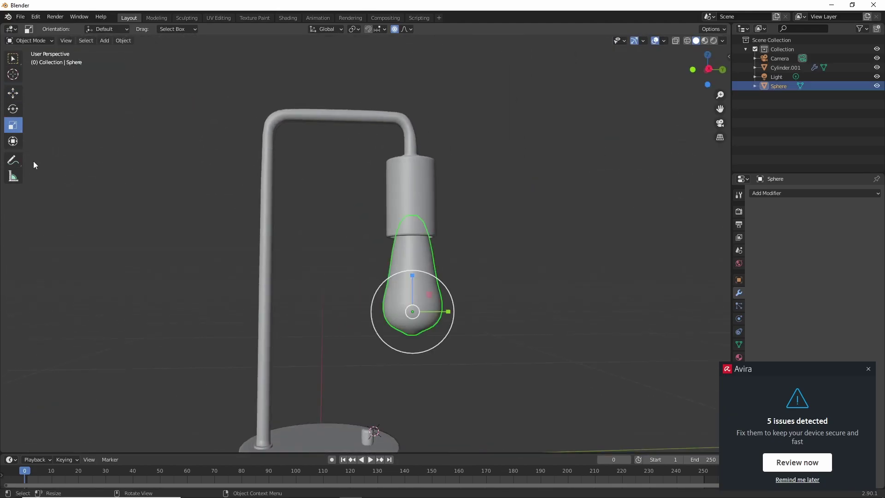
pyautogui.hotkey('shift', 'space')
pyautogui.press('g')
# Step: Move the bulb vertically so it sits snugly beneath the socket
pyautogui.moveTo(472, 300); pyautogui.dragTo(410, 242, button='middle')
pyautogui.click(472, 344)
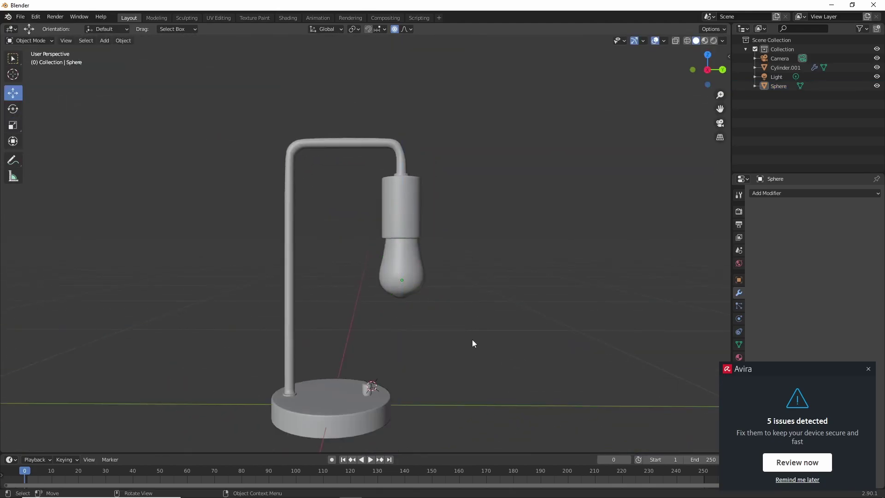
pyautogui.click(405, 272)
pyautogui.press('g')
pyautogui.press('z')
pyautogui.click(447, 269)
# Step: Select the stand object Cylinder.001 and attempt a Ctrl+J join
pyautogui.click(536, 301)
pyautogui.moveTo(536, 301)
pyautogui.mouseDown(button='middle')
pyautogui.moveTo(433, 398)
pyautogui.moveTo(328, 316)
pyautogui.mouseUp(button='middle')
pyautogui.click(284, 202)
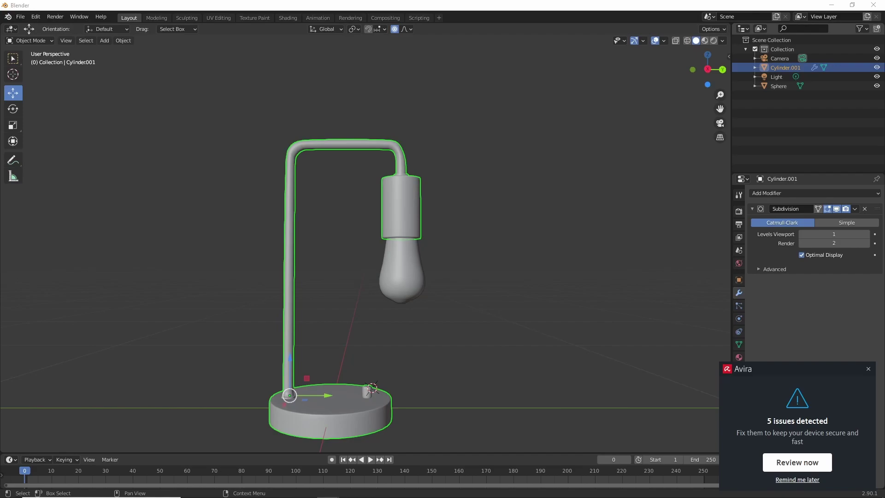
pyautogui.click(123, 41)
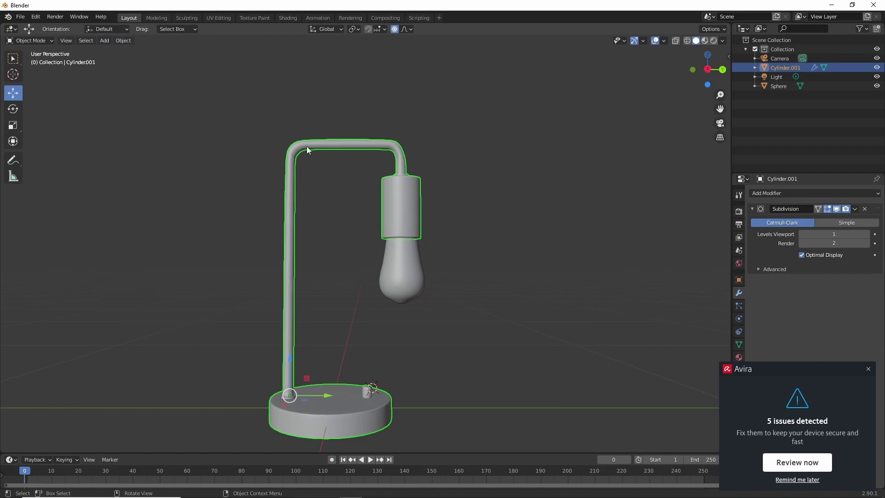
pyautogui.hotkey('ctrl', 'j')
pyautogui.click(123, 40)
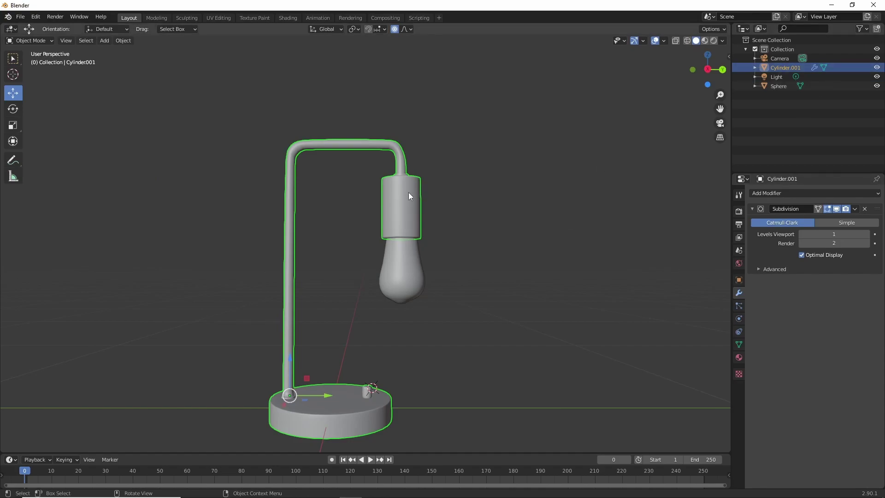
# Step: Separate the stand and Cylinder.002 meshes into their own objects with P > Selection
pyautogui.press('Tab')
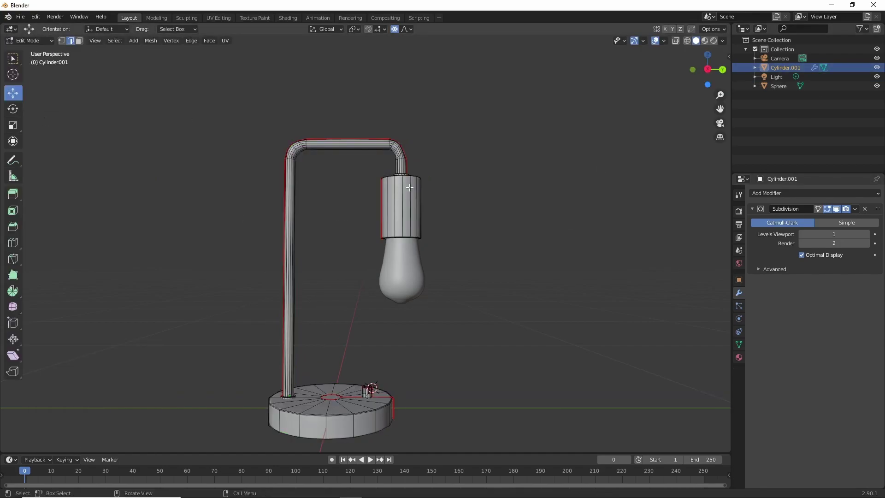
pyautogui.press('a')
pyautogui.press('p')
pyautogui.click(369, 178)
pyautogui.press('Tab')
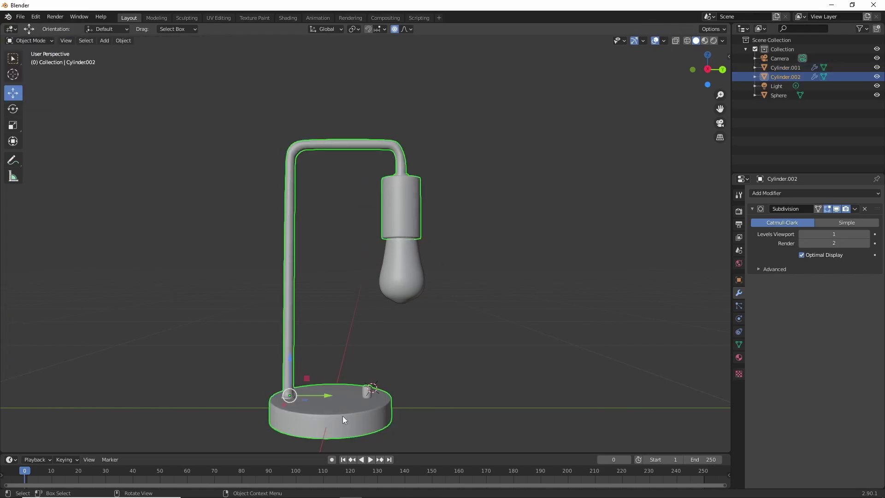
pyautogui.press('Tab')
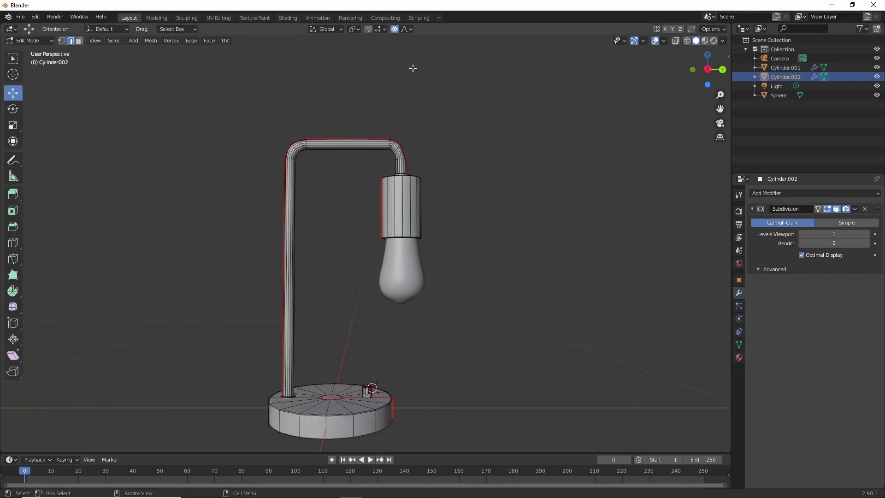
pyautogui.press('p')
pyautogui.click(295, 136)
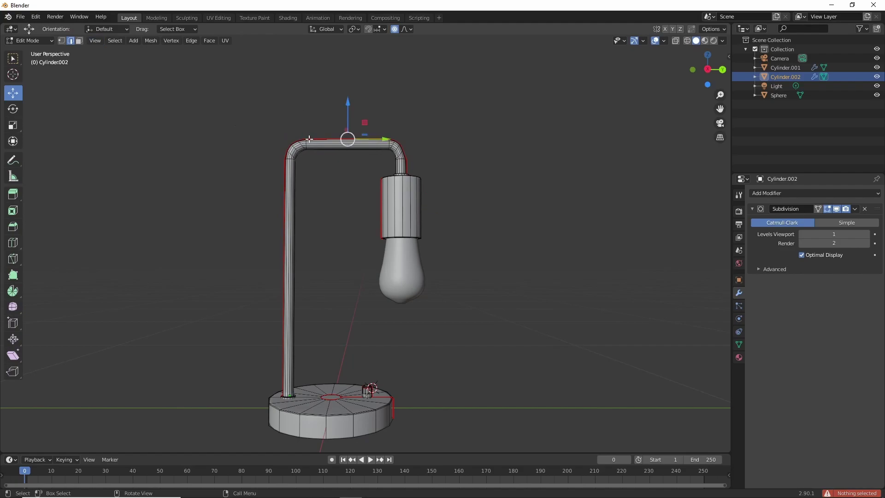
pyautogui.press('Tab')
pyautogui.press('Tab')
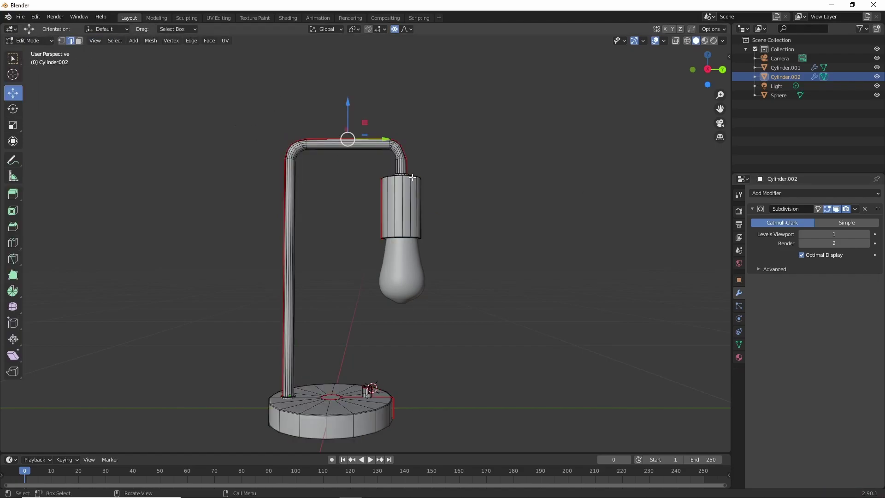
pyautogui.press('p')
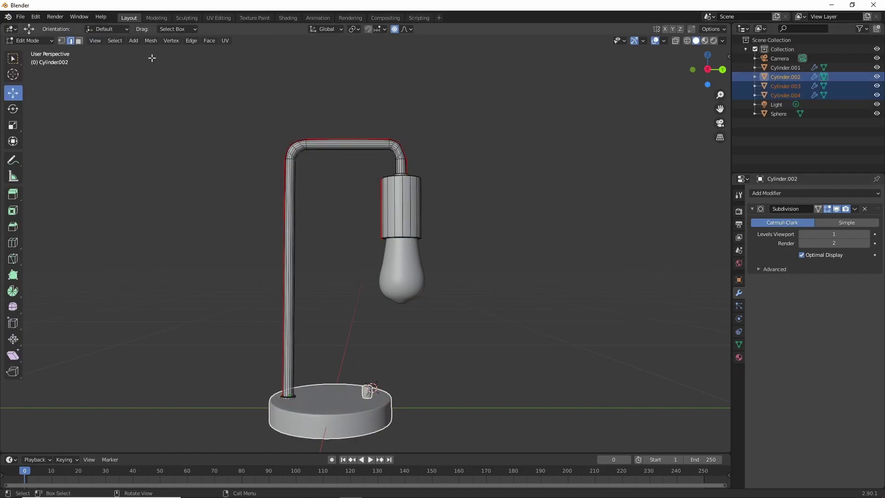
pyautogui.press('Tab')
# Step: Rename the objects L_base, L-Neck, L_Knob and L_bulb in the Outliner
pyautogui.click(330, 407)
pyautogui.doubleClick(785, 85)
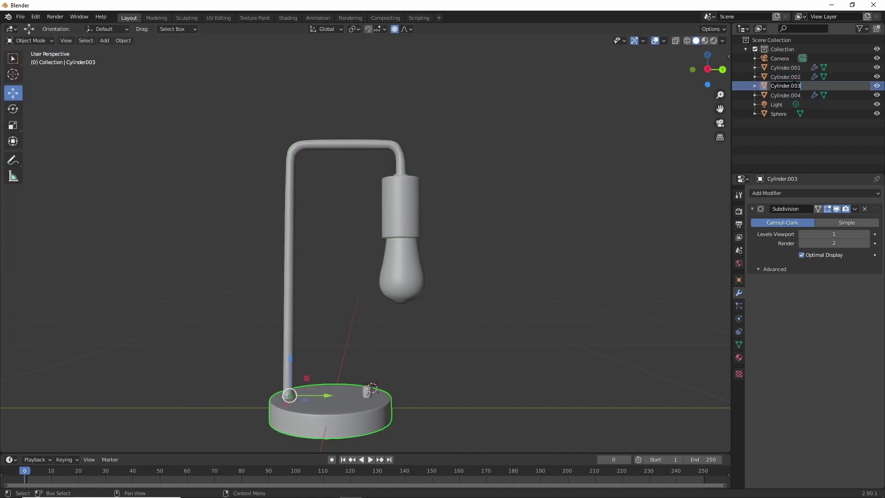
pyautogui.write('Lbase')
pyautogui.press('Return')
pyautogui.doubleClick(785, 77)
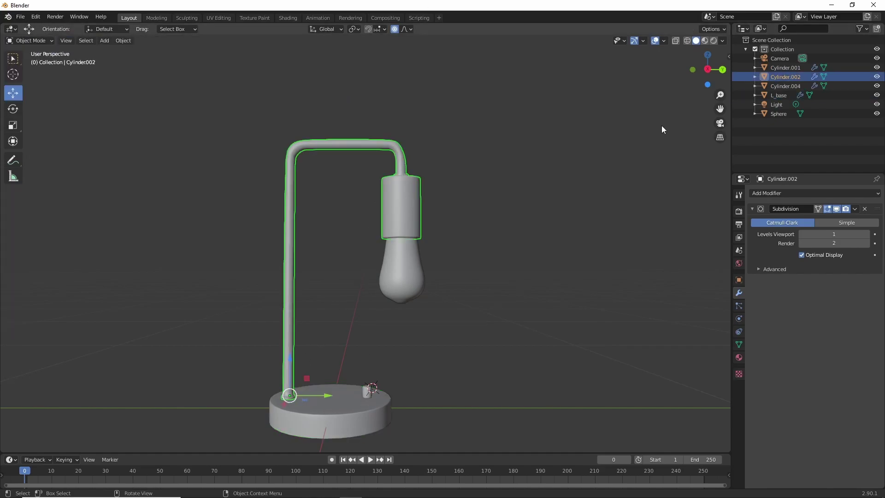
pyautogui.write('L-Neck')
pyautogui.press('Return')
pyautogui.doubleClick(785, 76)
pyautogui.write('L')
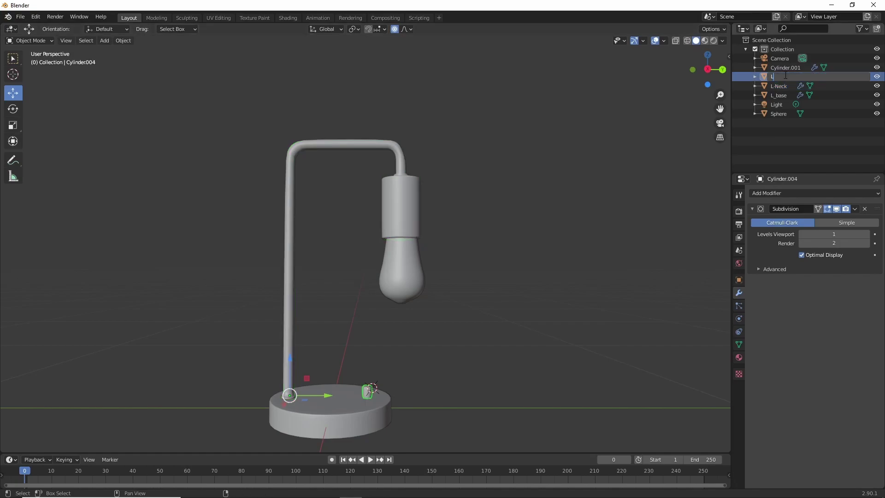
pyautogui.write('_Knob')
pyautogui.press('Return')
pyautogui.doubleClick(779, 113)
pyautogui.write('L_bulb')
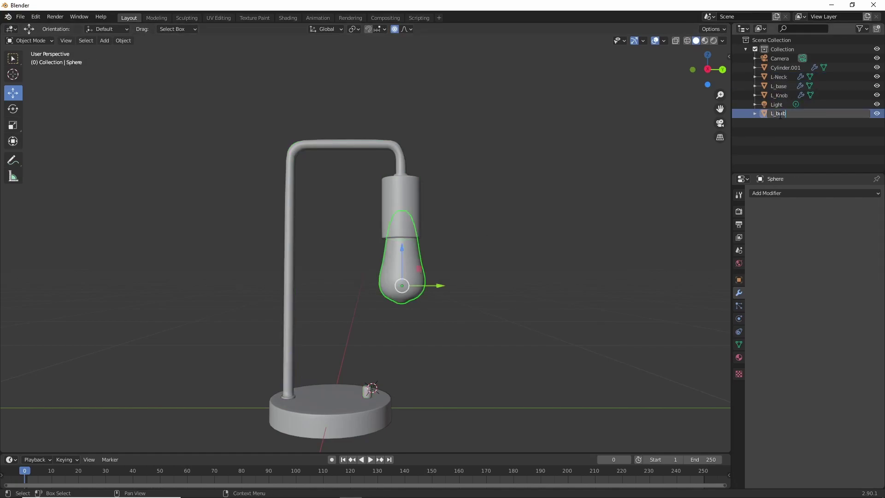
pyautogui.press('Return')
# Step: Give the neck a near-black material and the base a light wood-toned colour
pyautogui.click(286, 318)
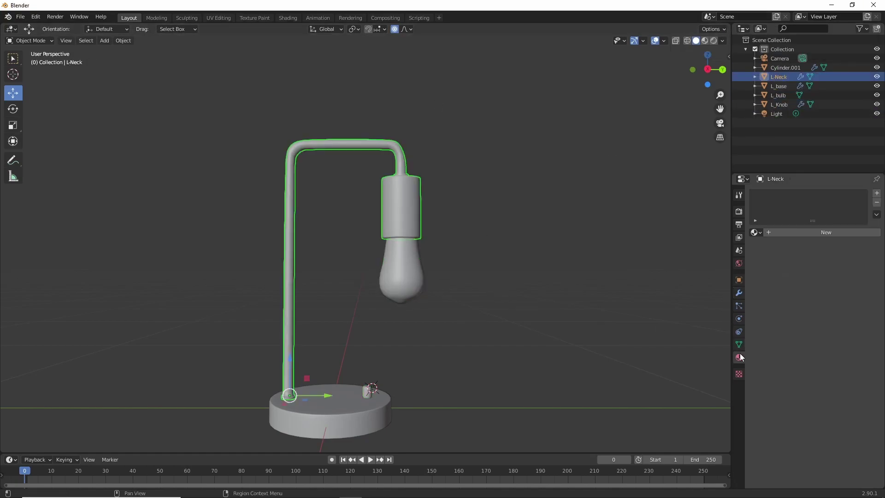
pyautogui.click(739, 357)
pyautogui.doubleClick(779, 76)
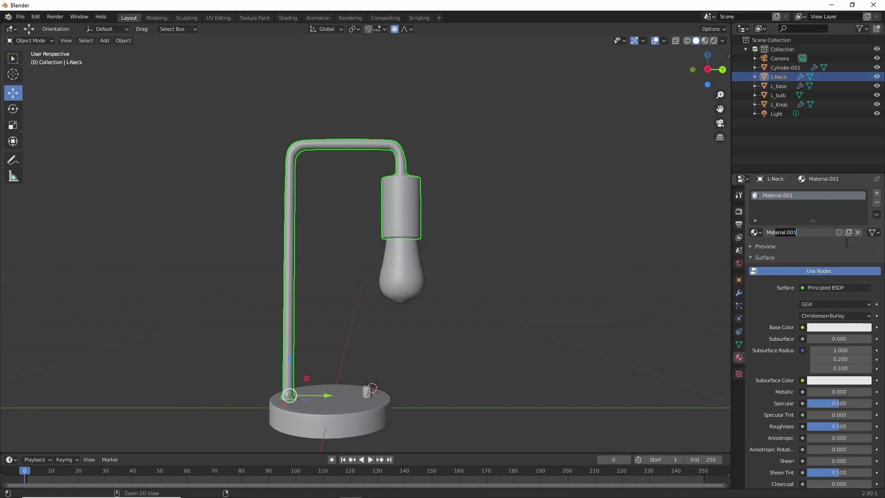
pyautogui.click(821, 328)
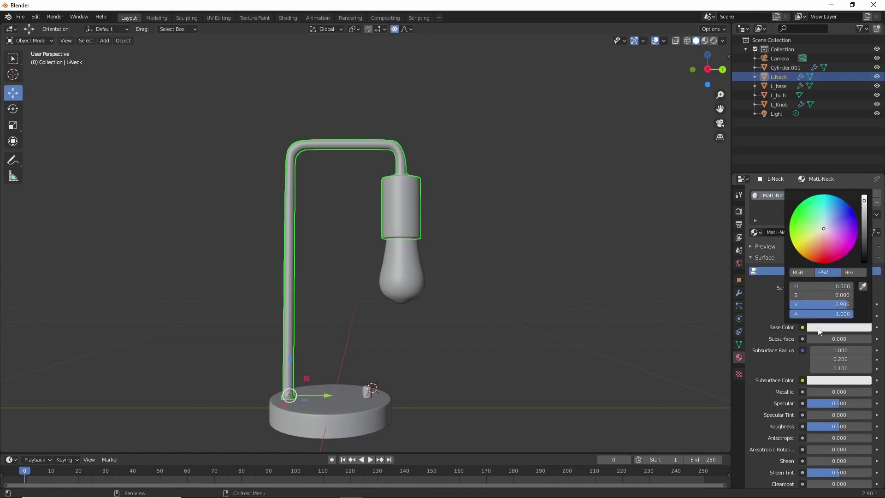
pyautogui.click(704, 41)
pyautogui.click(308, 427)
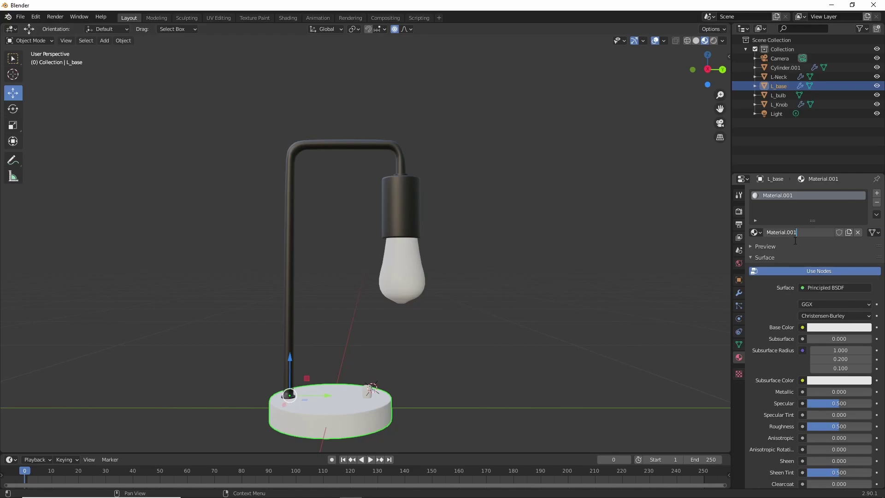
pyautogui.write('Mat_wood')
pyautogui.click(842, 327)
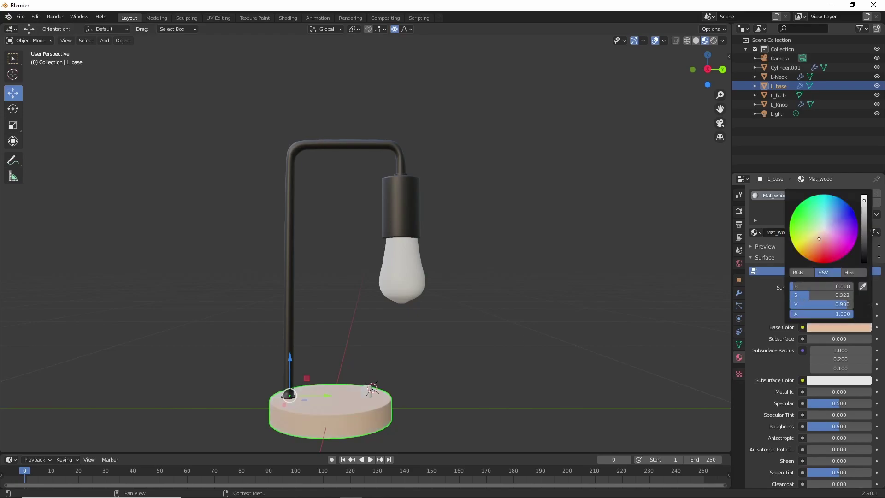
pyautogui.click(368, 389)
# Step: Assign Mat_titanium to the knob and a Transmission 1.0 Mat_glass to the bulb
pyautogui.click(779, 235)
pyautogui.doubleClick(787, 232)
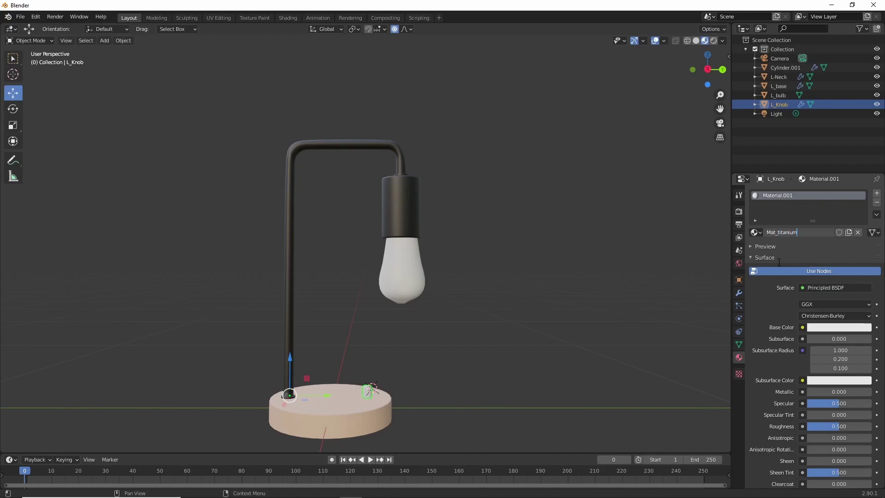
pyautogui.click(778, 95)
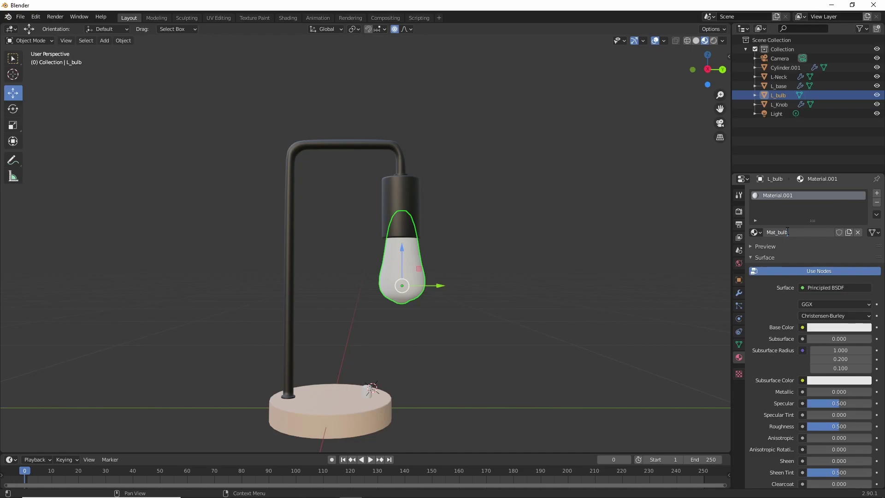
pyautogui.scroll(-6, 779, 360)
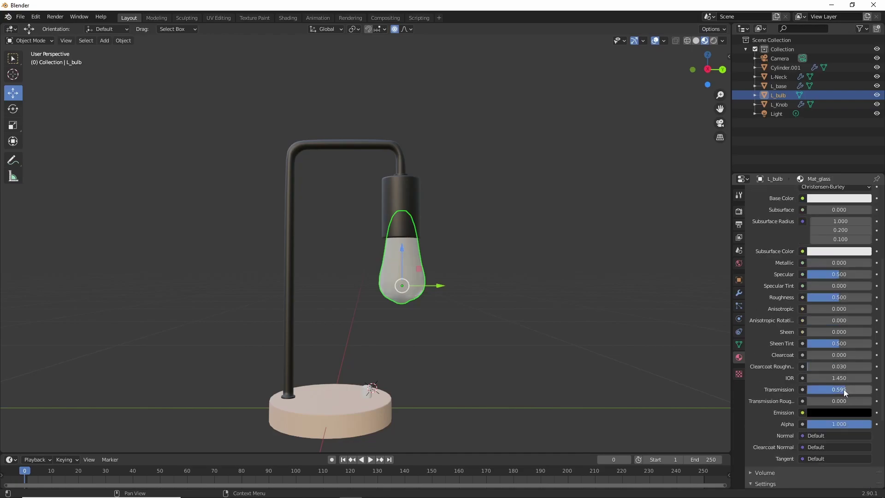
pyautogui.click(601, 279)
pyautogui.click(713, 40)
pyautogui.click(722, 41)
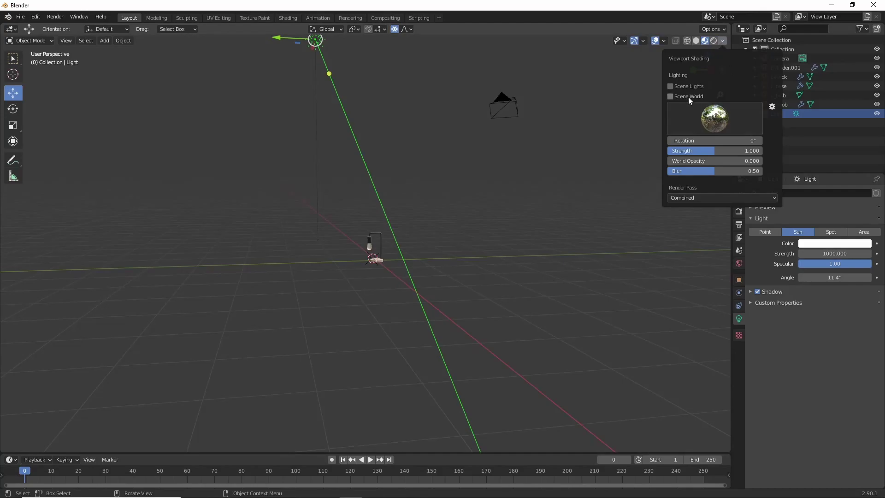
# Step: Switch the render engine to Cycles and show the rendered preview
pyautogui.click(688, 97)
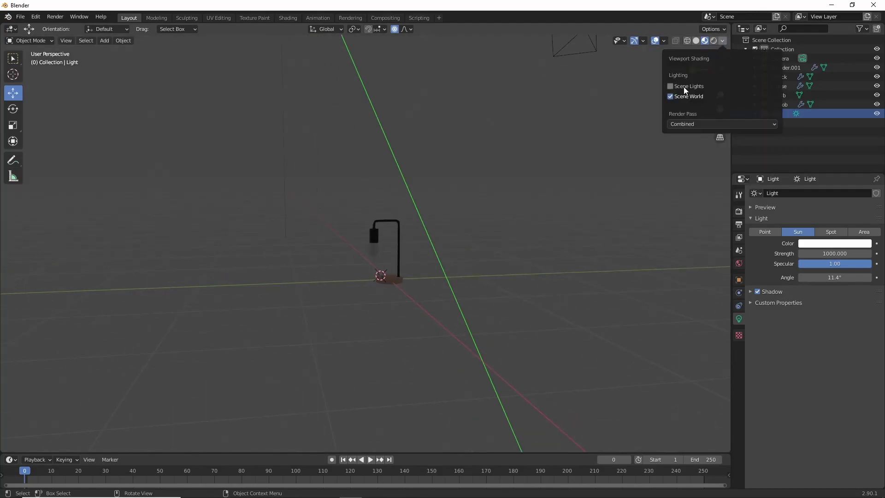
pyautogui.moveTo(550, 184); pyautogui.dragTo(714, 42, button='middle')
pyautogui.click(713, 41)
pyautogui.click(738, 211)
pyautogui.click(829, 193)
pyautogui.click(829, 212)
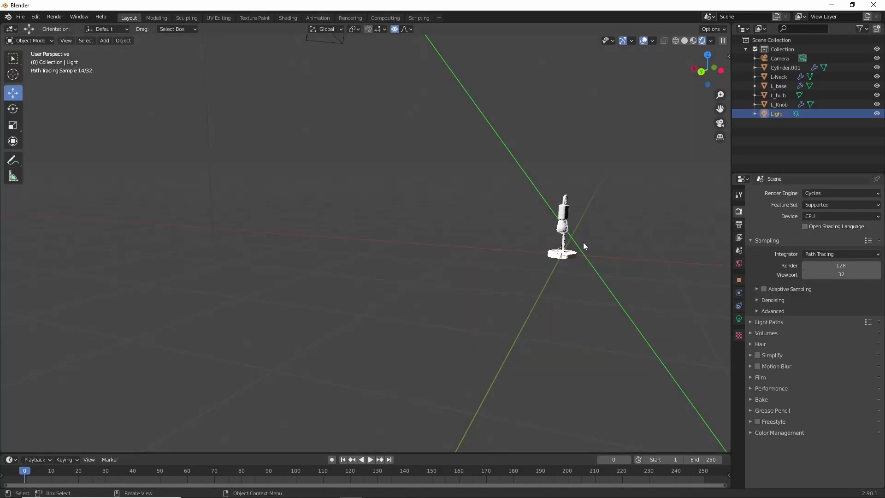
# Step: Make the light a Point light with 3.5 m radius and move it beside the lamp
pyautogui.moveTo(582, 242); pyautogui.dragTo(473, 151, button='middle')
pyautogui.click(739, 319)
pyautogui.click(764, 232)
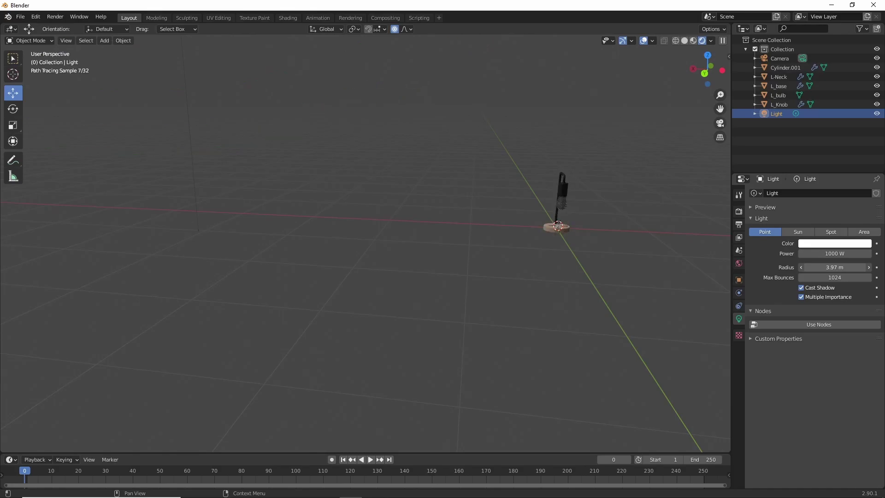
pyautogui.moveTo(834, 268); pyautogui.dragTo(843, 268)
pyautogui.moveTo(563, 201); pyautogui.dragTo(431, 166, button='middle')
pyautogui.moveTo(431, 165); pyautogui.dragTo(403, 220)
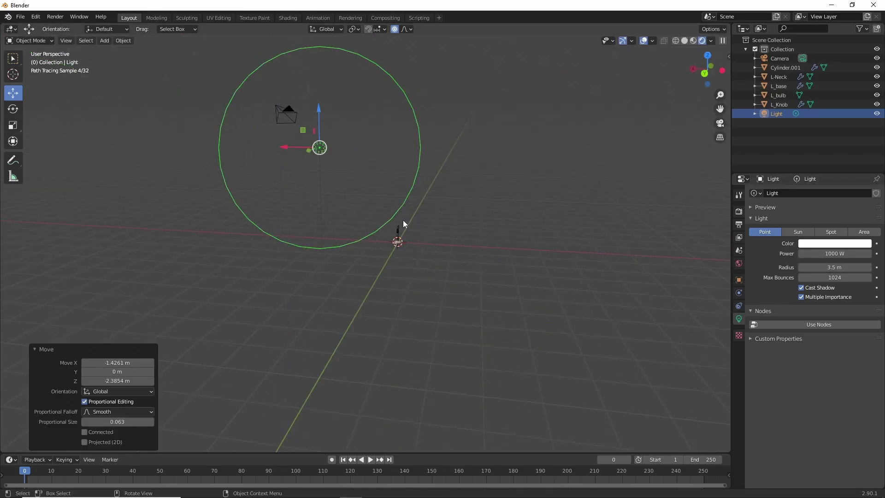
# Step: Frame the lamp parts and join leftover Cylinder.001 into the neck object
pyautogui.click(398, 229)
pyautogui.press('`')
pyautogui.click(483, 277)
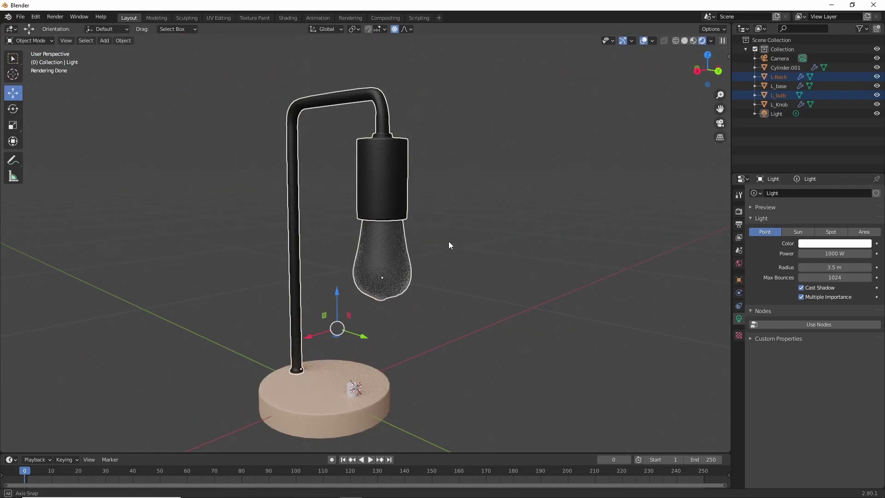
pyautogui.moveTo(449, 244); pyautogui.dragTo(477, 424, button='middle')
pyautogui.click(783, 67)
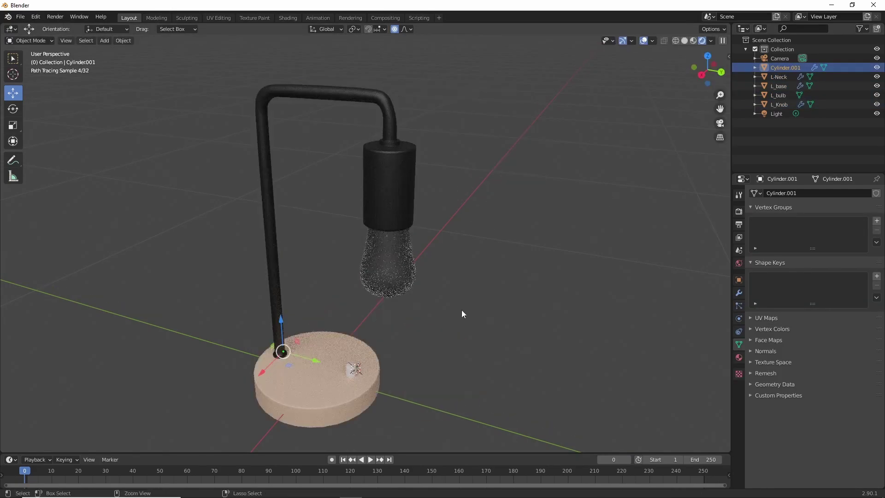
pyautogui.keyDown('ctrl'); pyautogui.click(778, 77); pyautogui.keyUp('ctrl')
pyautogui.hotkey('ctrl', 'j')
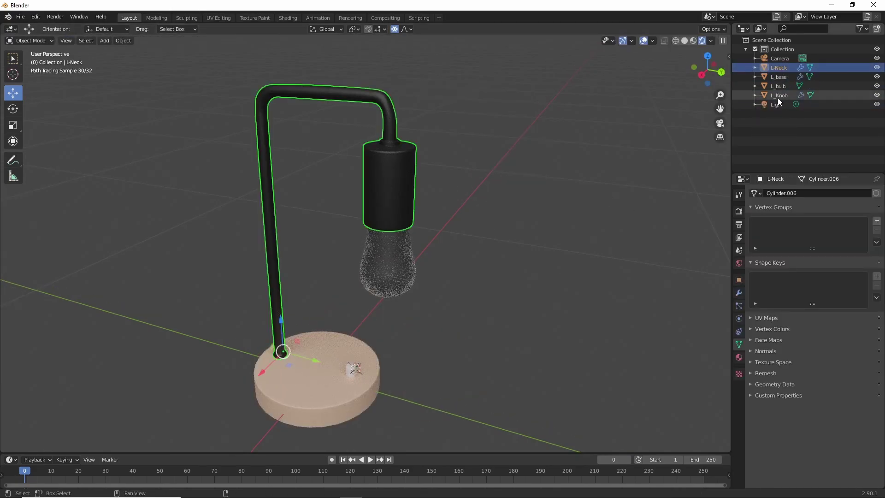
# Step: Move the lamp parts into a new collection named 'Lamp' and save with Ctrl+S
pyautogui.keyDown('shift'); pyautogui.click(777, 98); pyautogui.keyUp('shift')
pyautogui.rightClick(781, 75)
pyautogui.click(754, 166)
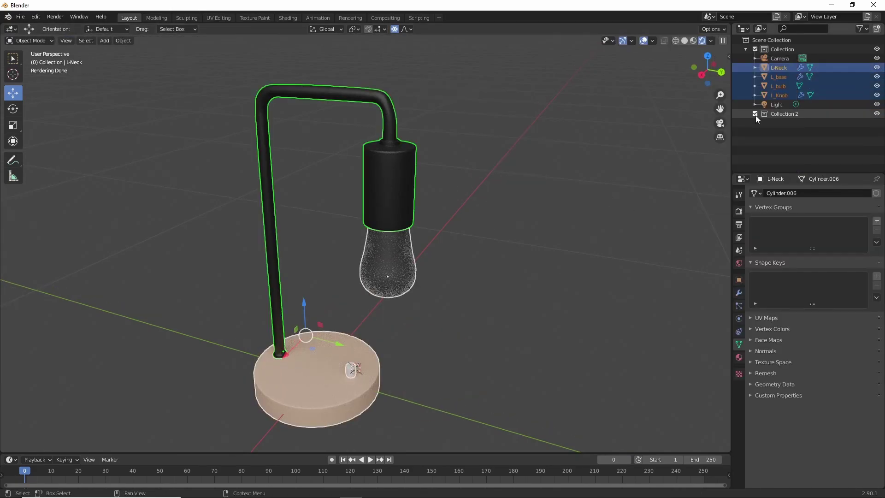
pyautogui.doubleClick(782, 113)
pyautogui.write('Lamp')
pyautogui.press('Return')
pyautogui.hotkey('ctrl', 's')
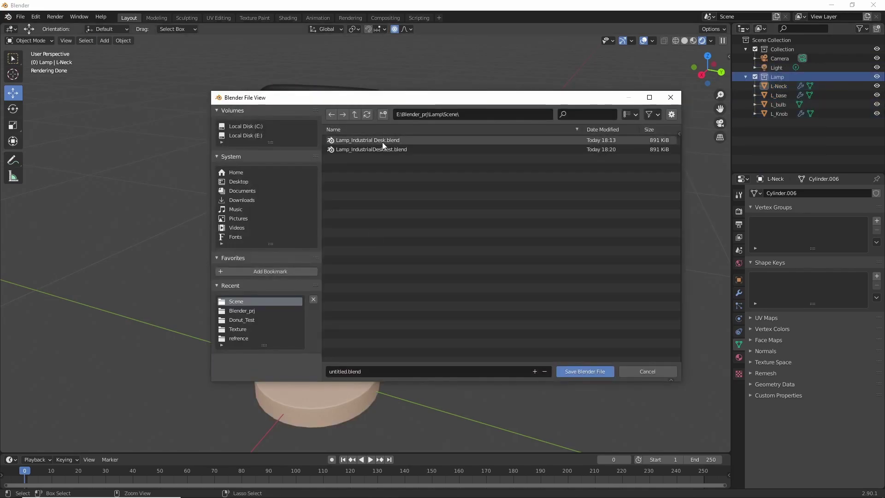